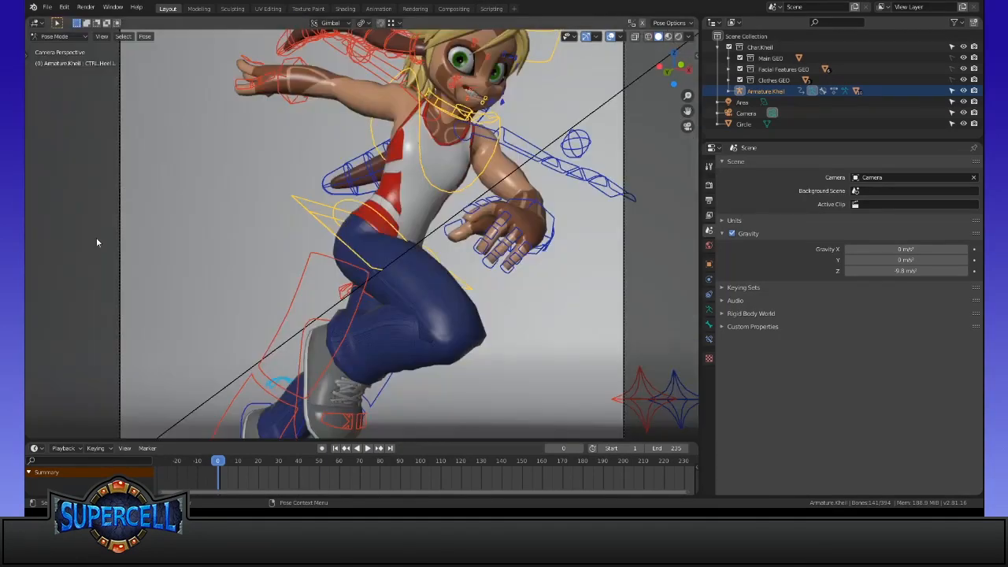
Widen the 3D viewport and hide the Camera and the Area light from view
{"action": "left_click_drag", "start_coordinate": [703, 389], "coordinate": [761, 394]}
{"action": "middle_click_drag", "start_coordinate": [624, 285], "coordinate": [436, 356]}
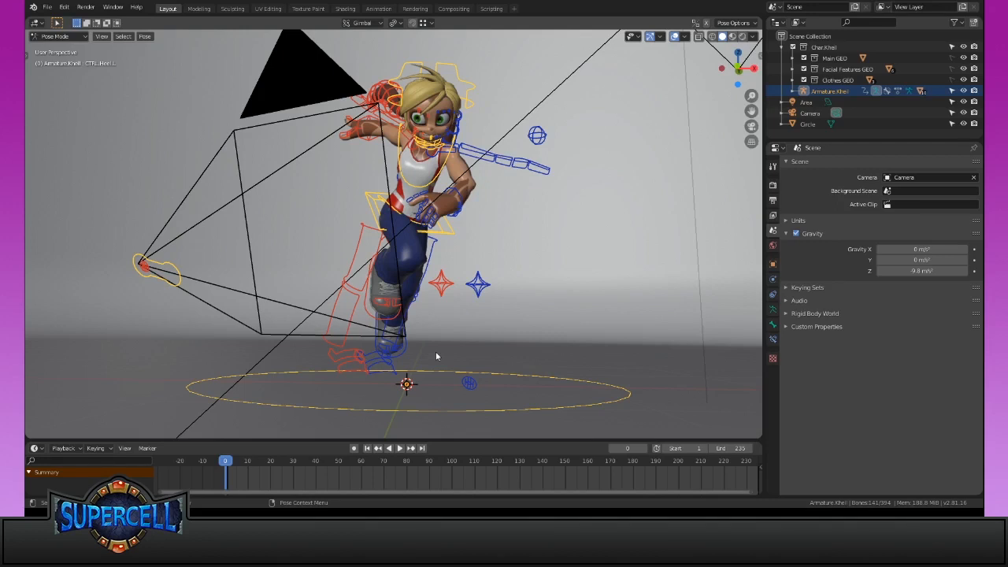
{"action": "middle_click_drag", "start_coordinate": [436, 351], "coordinate": [642, 313]}
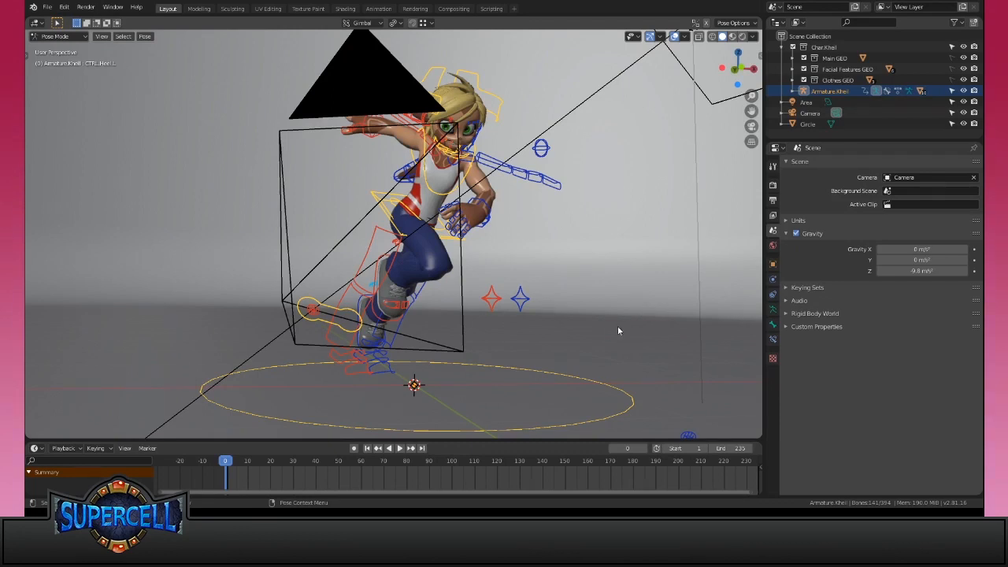
{"action": "middle_click_drag", "start_coordinate": [617, 326], "coordinate": [679, 262]}
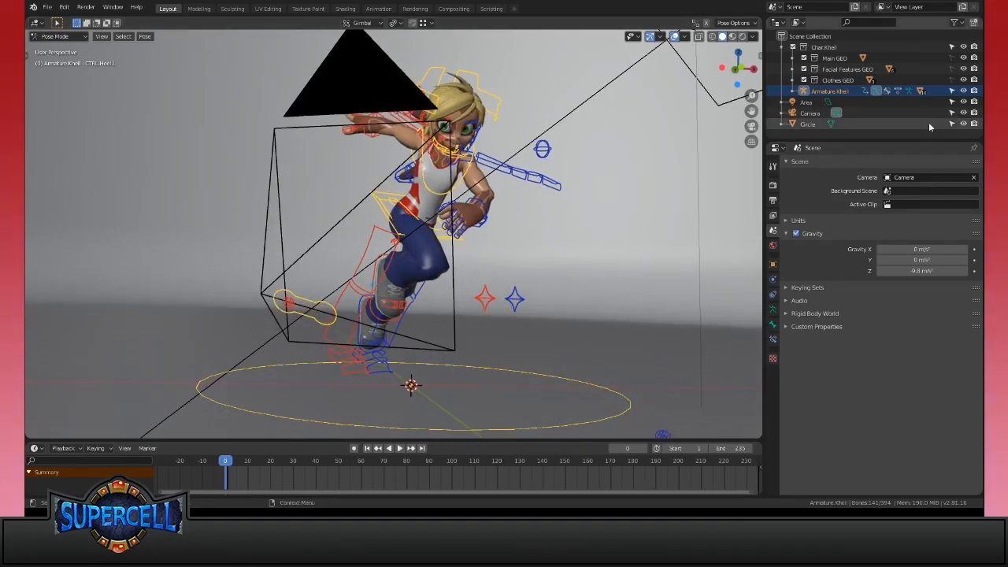
{"action": "left_click", "coordinate": [962, 113]}
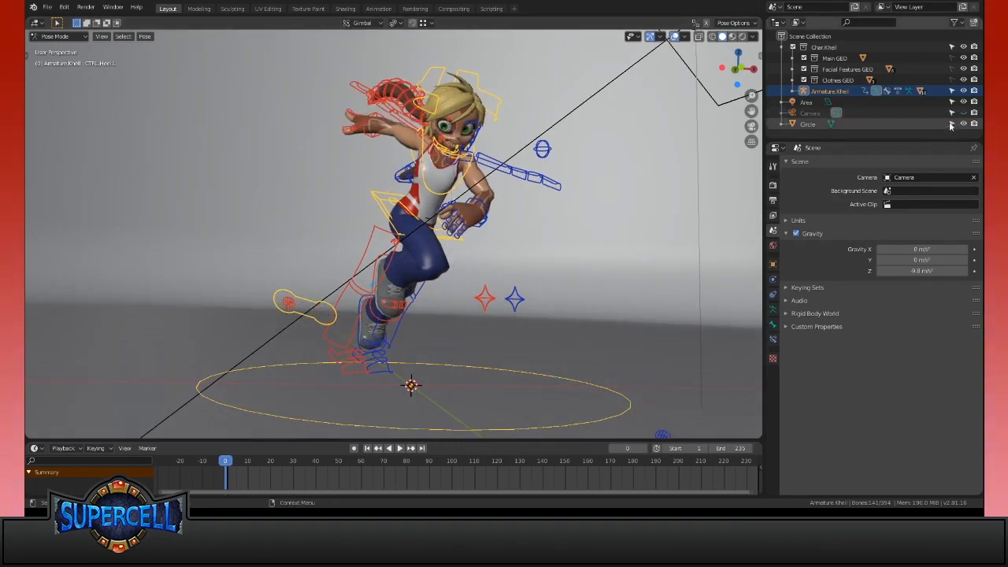
{"action": "left_click", "coordinate": [962, 102]}
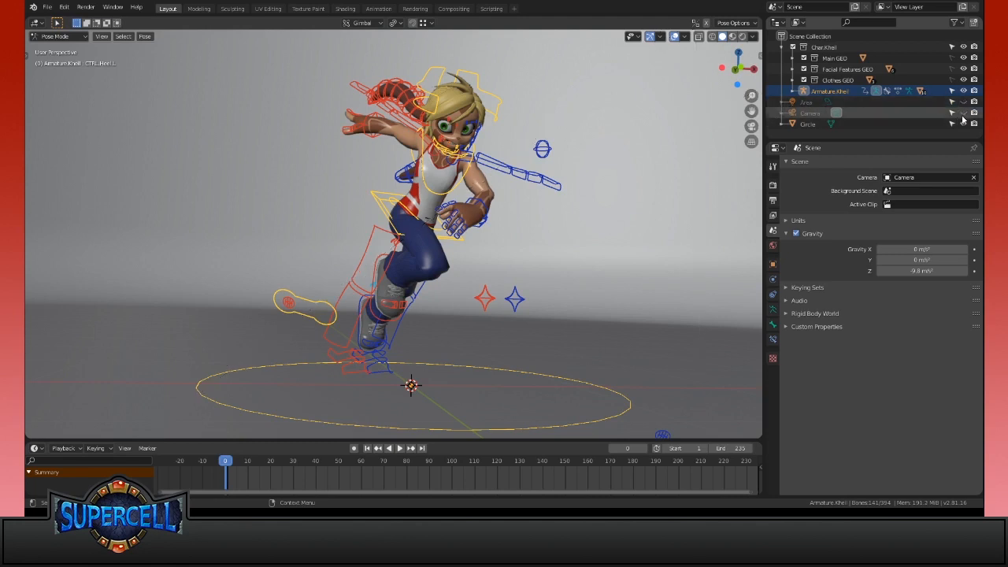
Clear the rotation and location of all the rig's pose bones to return the character to its default pose
{"action": "middle_click_drag", "start_coordinate": [688, 247], "coordinate": [596, 293]}
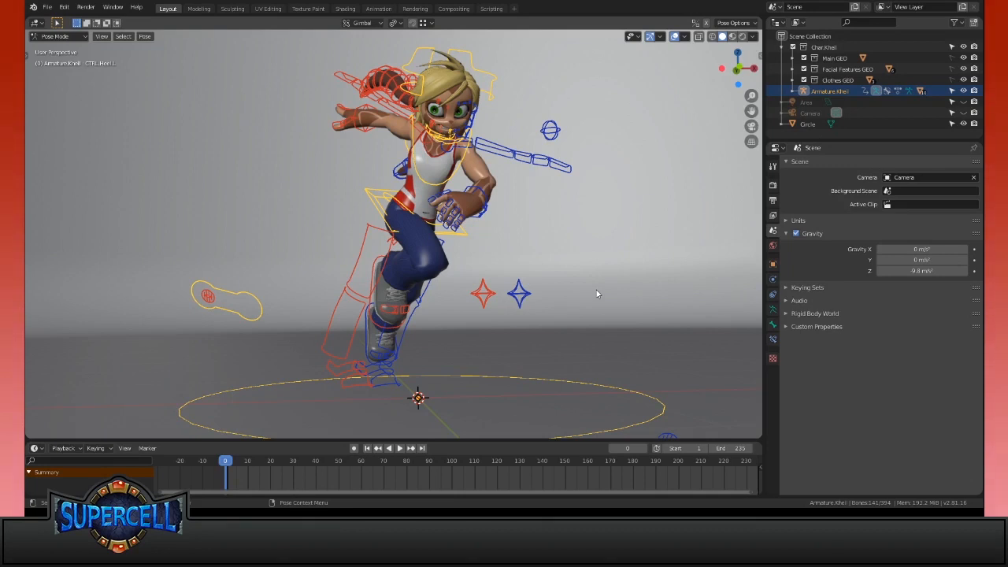
{"action": "key", "text": "alt+r"}
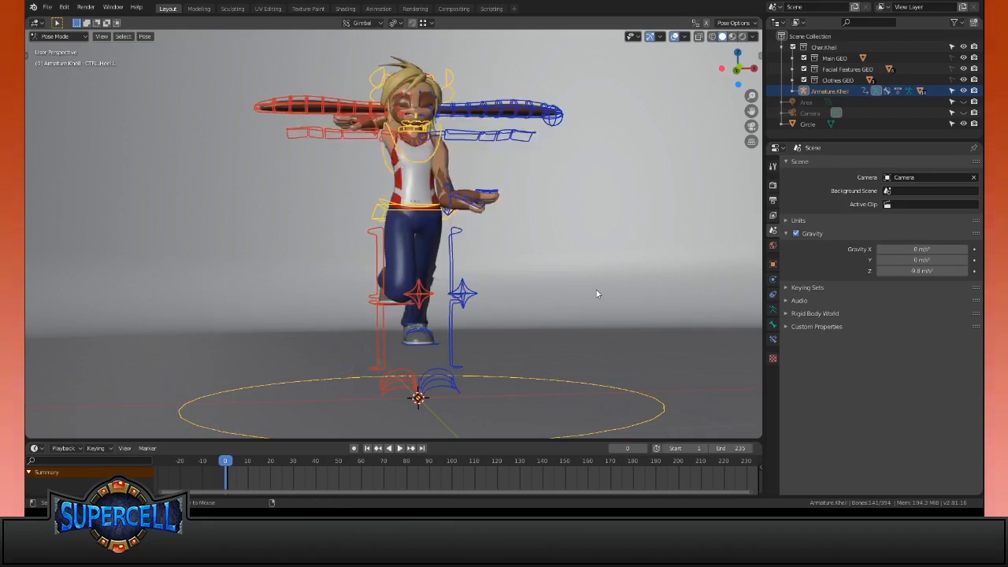
{"action": "key", "text": "alt+g"}
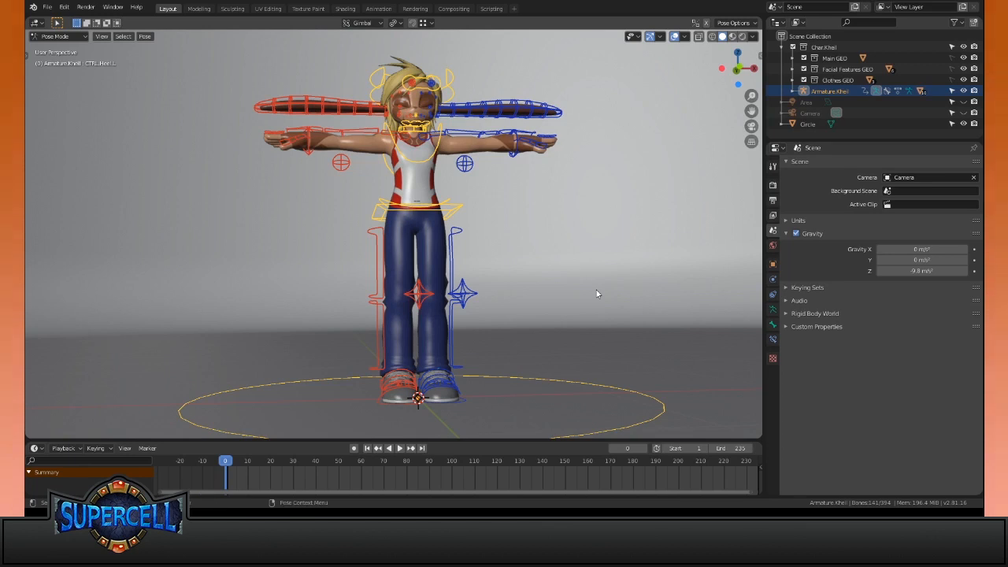
Select the upper and lower eyelid controls of both eyes on the character's face
{"action": "middle_click_drag", "start_coordinate": [606, 225], "coordinate": [671, 284]}
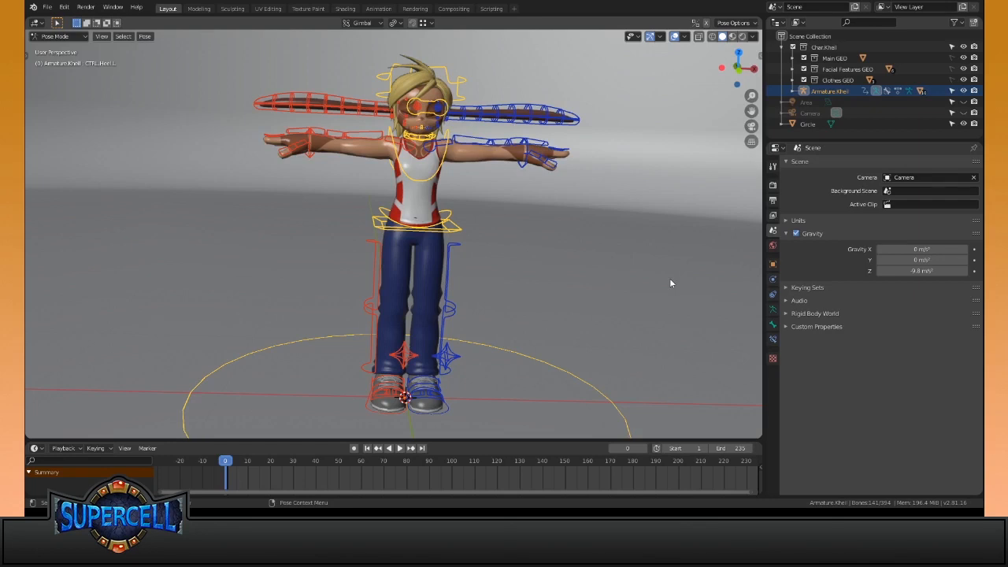
{"action": "middle_click_drag", "start_coordinate": [670, 282], "coordinate": [562, 226]}
{"action": "middle_click_drag", "start_coordinate": [543, 278], "coordinate": [556, 196]}
{"action": "middle_click_drag", "start_coordinate": [616, 287], "coordinate": [594, 305]}
{"action": "scroll", "coordinate": [603, 250], "scroll_direction": "up", "scroll_amount": 3}
{"action": "scroll", "coordinate": [551, 247], "scroll_direction": "up", "scroll_amount": 4}
{"action": "middle_click_drag", "start_coordinate": [550, 247], "coordinate": [479, 312], "text": "shift"}
{"action": "middle_click_drag", "start_coordinate": [479, 312], "coordinate": [443, 279]}
{"action": "scroll", "coordinate": [443, 279], "scroll_direction": "up", "scroll_amount": 1}
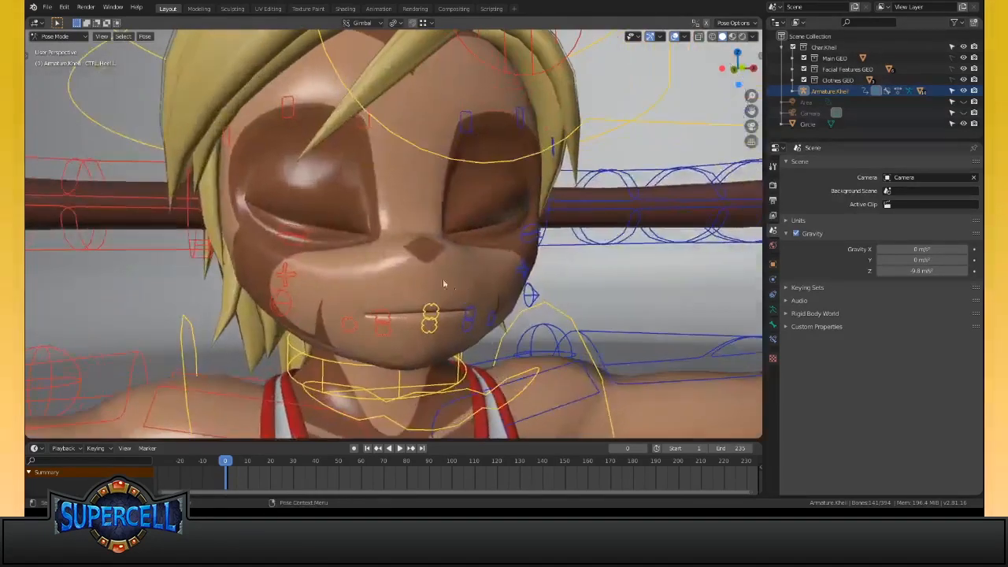
{"action": "left_click", "coordinate": [304, 241]}
{"action": "left_click", "coordinate": [304, 246], "text": "shift"}
{"action": "left_click", "coordinate": [534, 230], "text": "shift"}
{"action": "left_click", "coordinate": [532, 236], "text": "shift"}
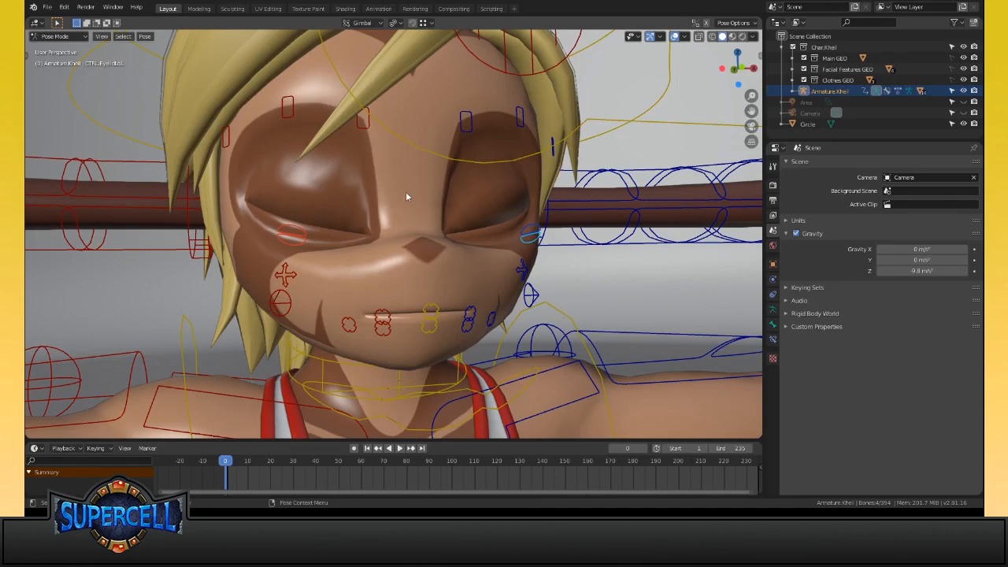
Apply the Eyes open pose from the armature's pose library to the selected eyelid controls
{"action": "left_click", "coordinate": [772, 309]}
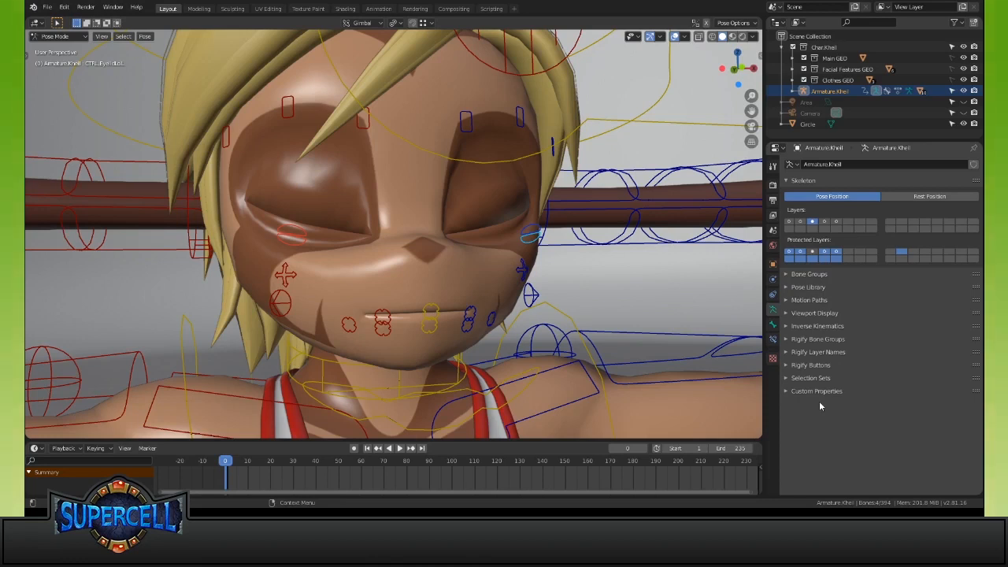
{"action": "left_click", "coordinate": [807, 287]}
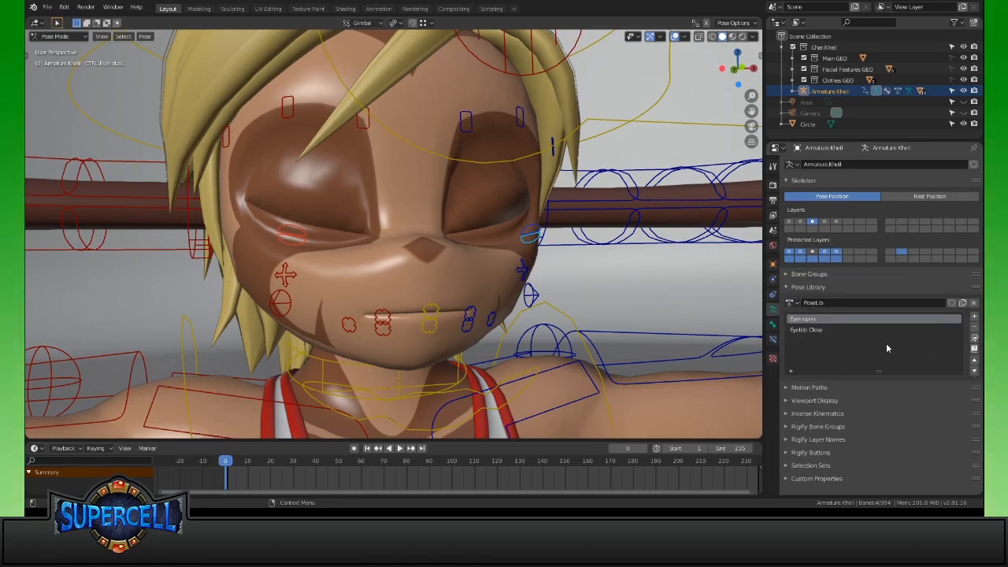
{"action": "left_click", "coordinate": [974, 340]}
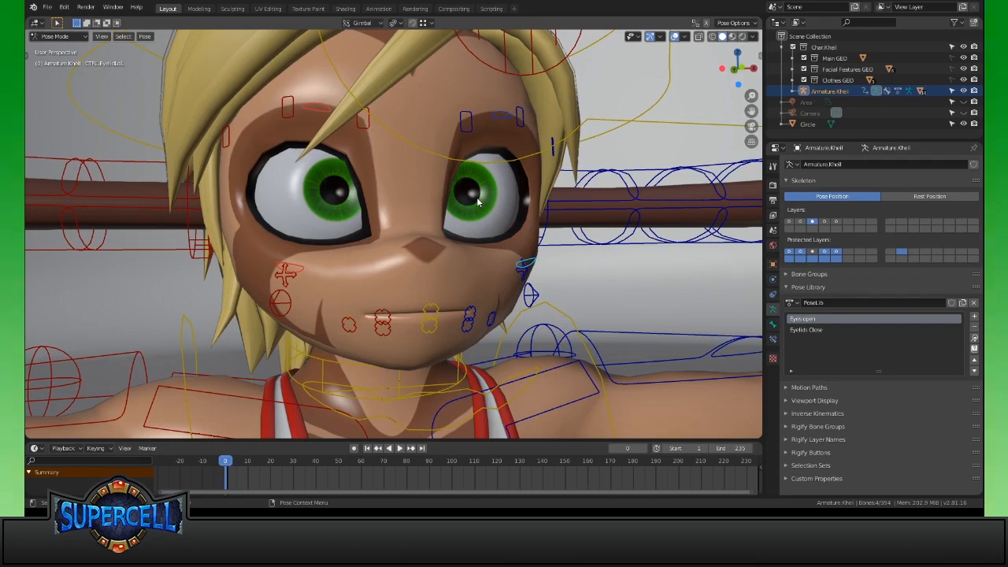
{"action": "middle_click_drag", "start_coordinate": [477, 202], "coordinate": [648, 274]}
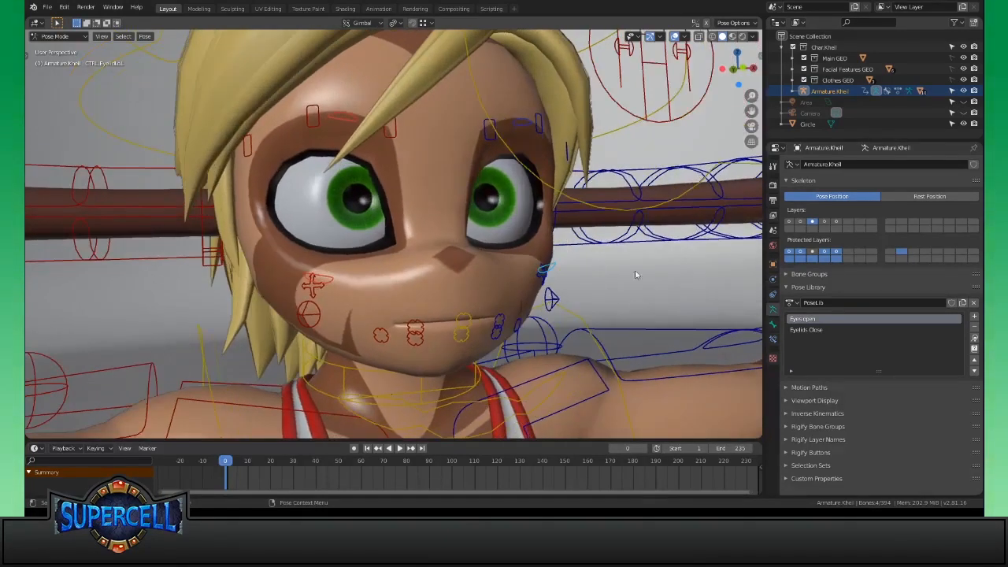
{"action": "middle_click_drag", "start_coordinate": [586, 226], "coordinate": [549, 234]}
Apply the Eyelids Close library pose to the eyelid controls and switch back to the Eyes open pose
{"action": "left_click", "coordinate": [917, 331]}
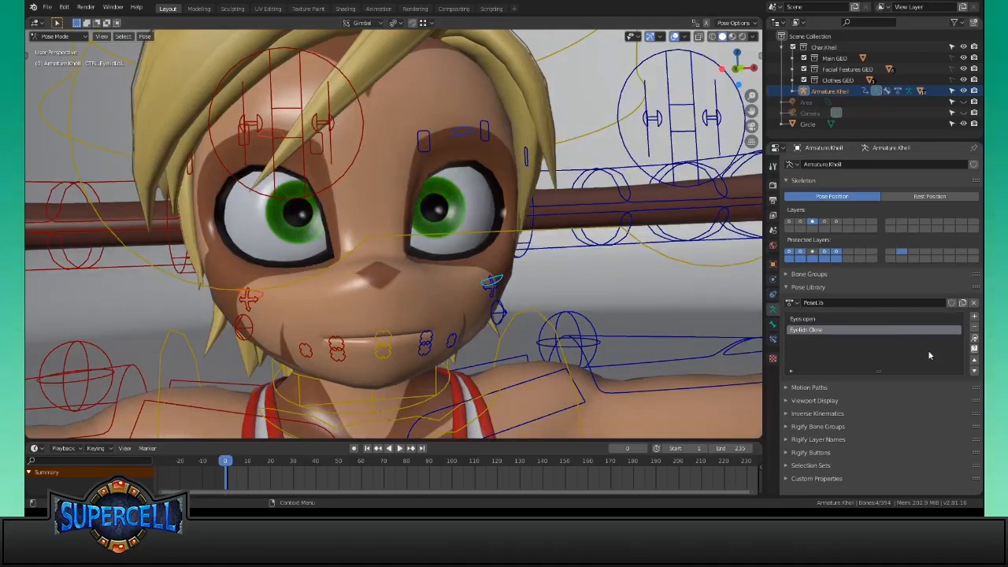
{"action": "left_click", "coordinate": [970, 339]}
{"action": "middle_click_drag", "start_coordinate": [534, 362], "coordinate": [404, 372]}
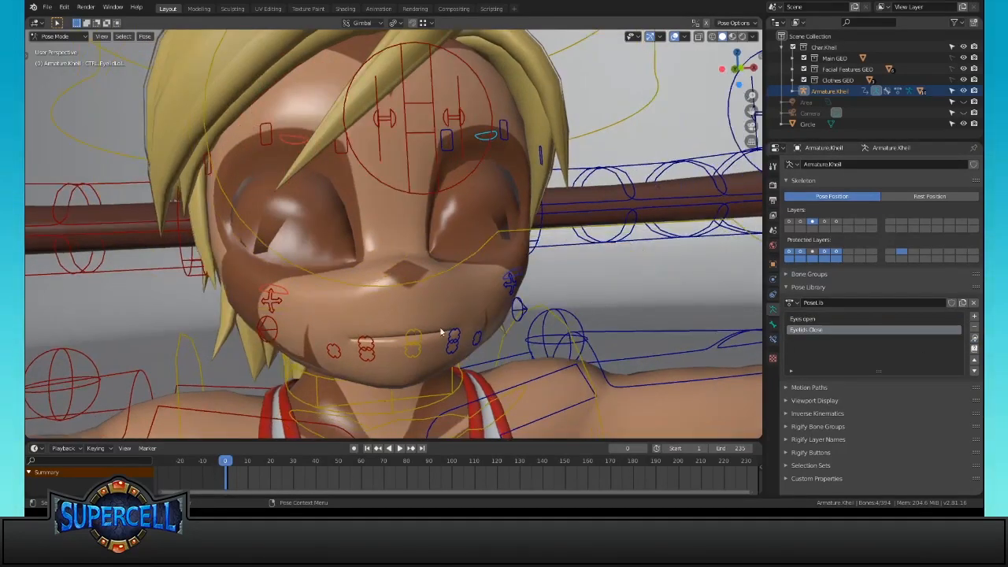
{"action": "left_click", "coordinate": [901, 319]}
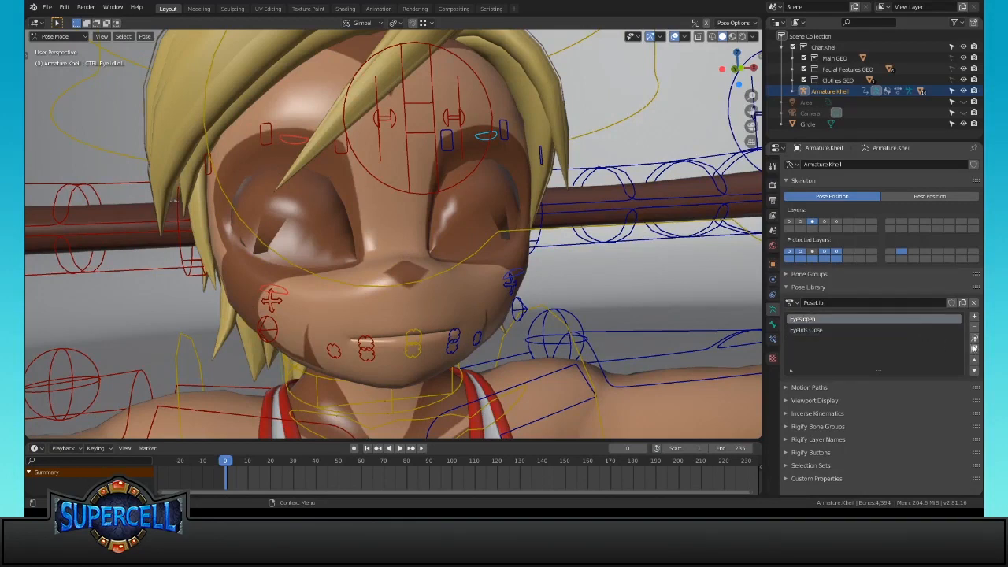
{"action": "left_click", "coordinate": [974, 339]}
{"action": "middle_click_drag", "start_coordinate": [474, 319], "coordinate": [462, 240]}
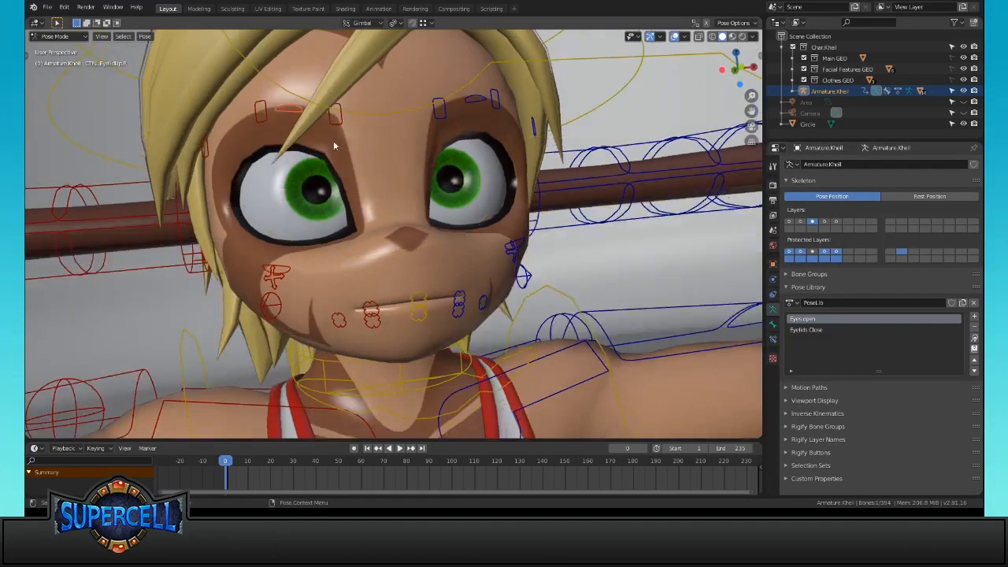
Try the Eyelids Close pose on only the two upper eyelid controls, and undo it
{"action": "left_click", "coordinate": [475, 100]}
{"action": "left_click", "coordinate": [806, 329]}
{"action": "left_click", "coordinate": [974, 338]}
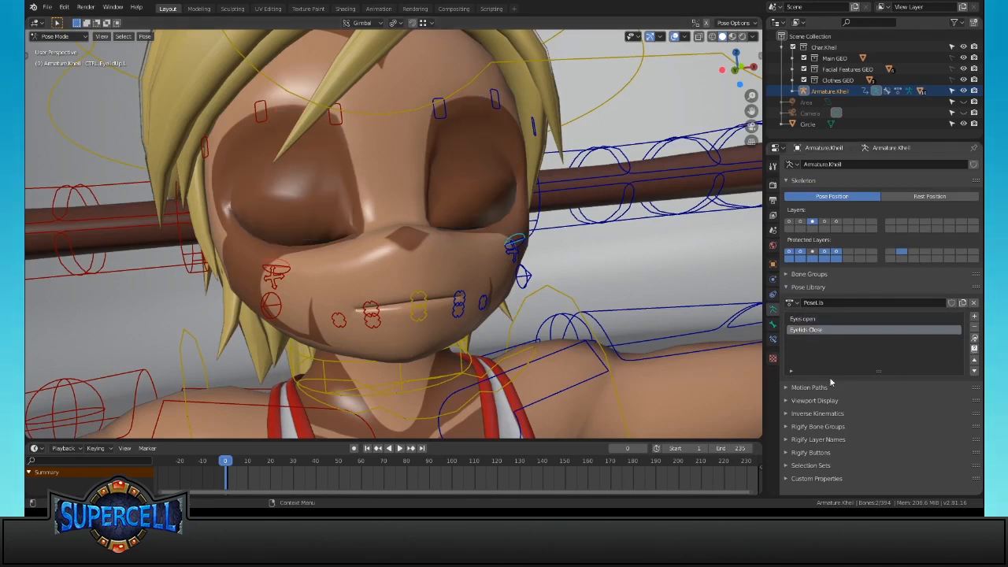
{"action": "middle_click_drag", "start_coordinate": [585, 254], "coordinate": [450, 279]}
{"action": "key", "text": "ctrl+z"}
{"action": "middle_click_drag", "start_coordinate": [517, 275], "coordinate": [537, 283]}
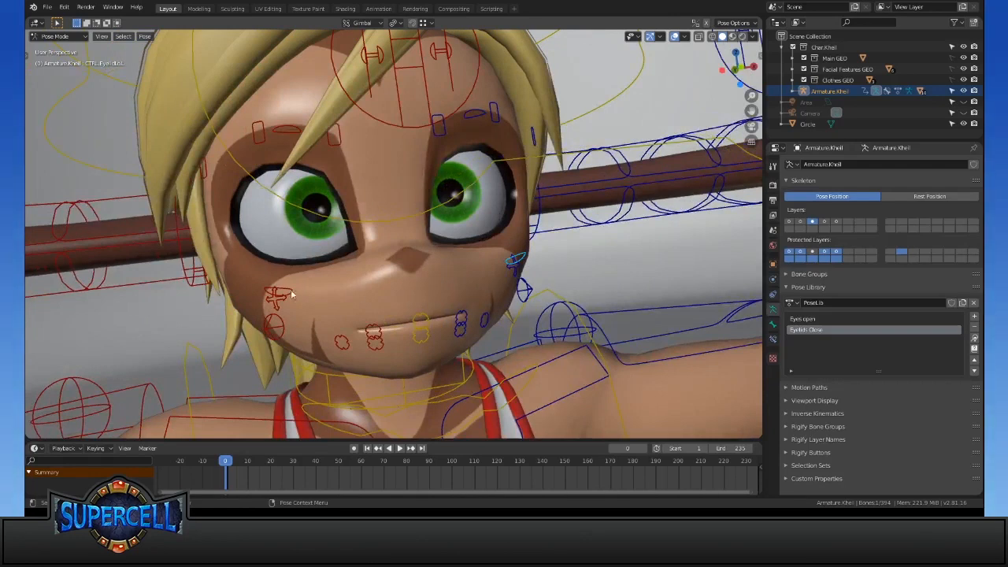
Try the Eyelids Close pose on only the two lower eyelid controls, and undo it
{"action": "left_click", "coordinate": [974, 339]}
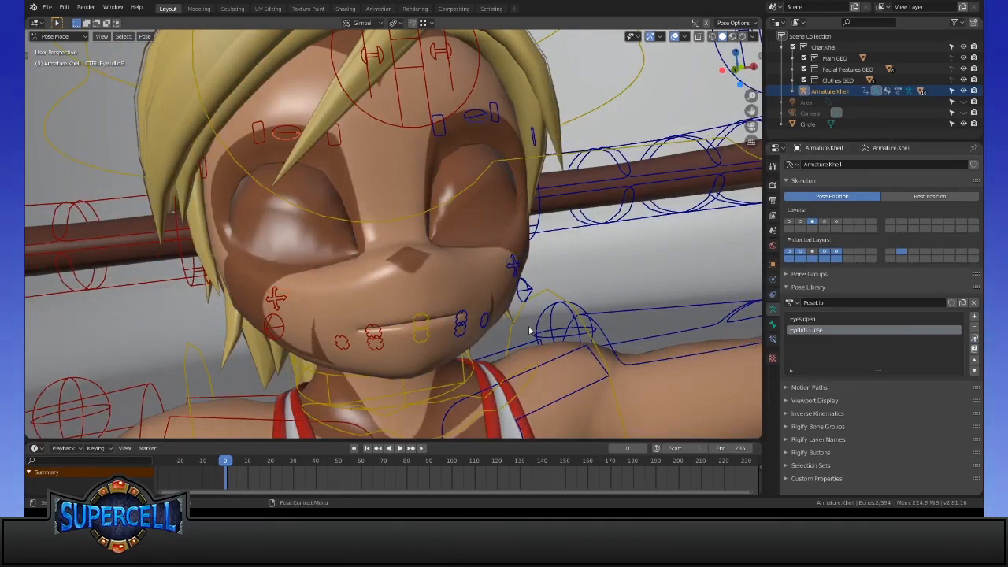
{"action": "middle_click_drag", "start_coordinate": [530, 330], "coordinate": [504, 342]}
{"action": "middle_click_drag", "start_coordinate": [250, 300], "coordinate": [345, 280]}
{"action": "middle_click_drag", "start_coordinate": [638, 248], "coordinate": [398, 340]}
{"action": "key", "text": "ctrl+z"}
Try moving the left foot's IK control to test the leg's bending, and cancel the move
{"action": "scroll", "coordinate": [397, 340], "scroll_direction": "down", "scroll_amount": 5}
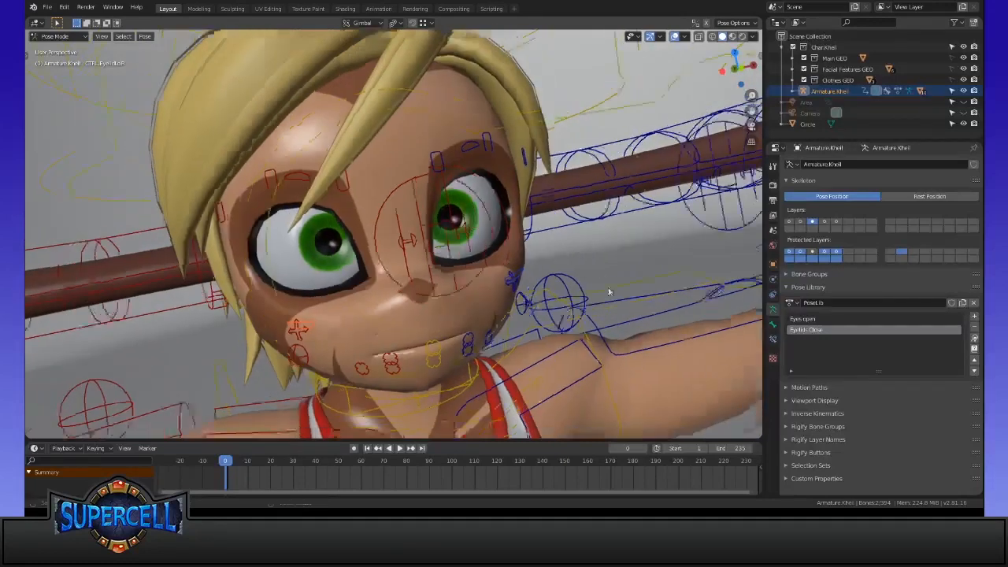
{"action": "scroll", "coordinate": [570, 341], "scroll_direction": "down", "scroll_amount": 6}
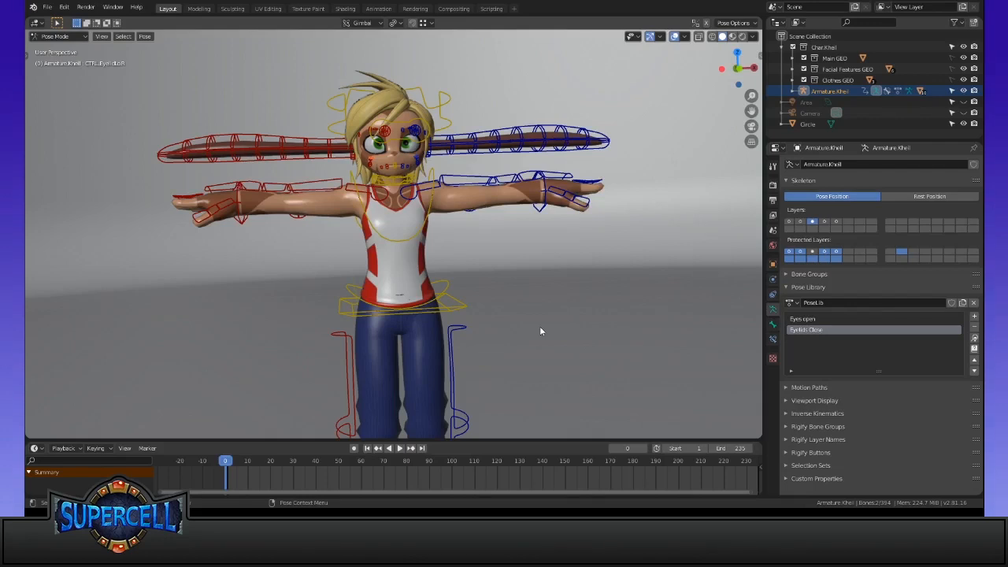
{"action": "middle_click_drag", "start_coordinate": [539, 326], "coordinate": [583, 234], "text": "shift"}
{"action": "middle_click_drag", "start_coordinate": [601, 315], "coordinate": [648, 326]}
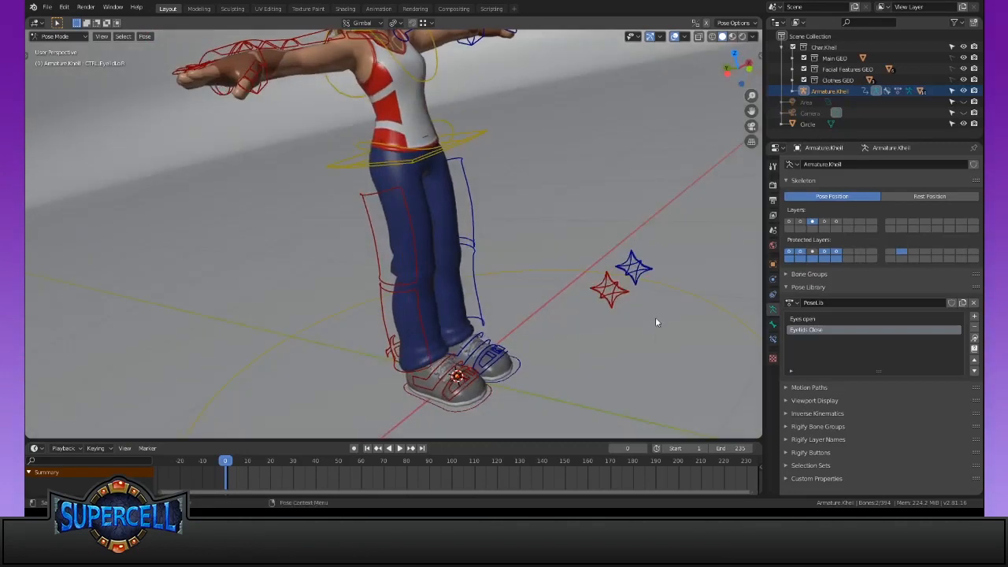
{"action": "middle_click_drag", "start_coordinate": [684, 293], "coordinate": [603, 265]}
{"action": "middle_click_drag", "start_coordinate": [604, 213], "coordinate": [519, 350], "text": "shift"}
{"action": "middle_click_drag", "start_coordinate": [610, 329], "coordinate": [636, 299], "text": "shift"}
{"action": "key", "text": "g"}
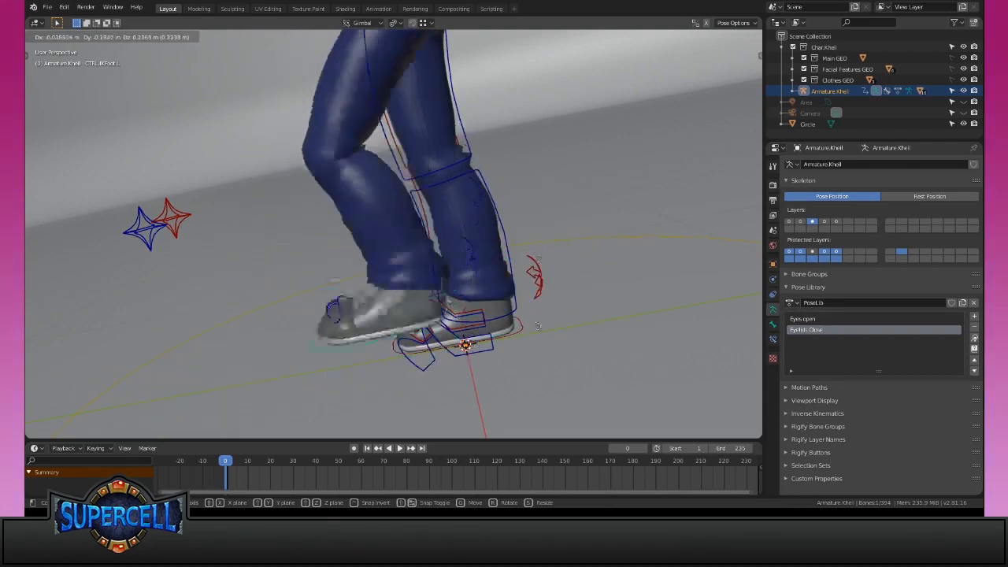
{"action": "right_click", "coordinate": [566, 249]}
Try rotating the left heel control about its gimbal X axis to lift the heel, and cancel
{"action": "middle_click_drag", "start_coordinate": [567, 251], "coordinate": [619, 286]}
{"action": "key", "text": "r"}
{"action": "key", "text": "x"}
{"action": "key", "text": "x"}
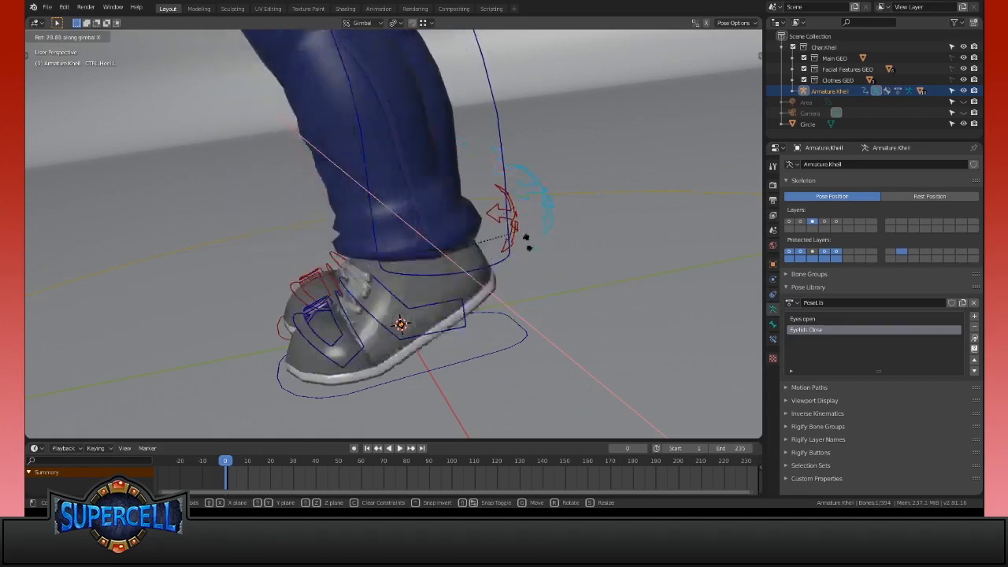
{"action": "key", "text": "Escape"}
Test the left heel control from the front with an X-axis rotation and a free trackball rotation, cancelling both
{"action": "middle_click_drag", "start_coordinate": [346, 340], "coordinate": [663, 231]}
{"action": "key", "text": "r"}
{"action": "key", "text": "x"}
{"action": "key", "text": "Escape"}
{"action": "left_click", "coordinate": [626, 154]}
{"action": "key", "text": "r"}
{"action": "key", "text": "r"}
{"action": "key", "text": "Escape"}
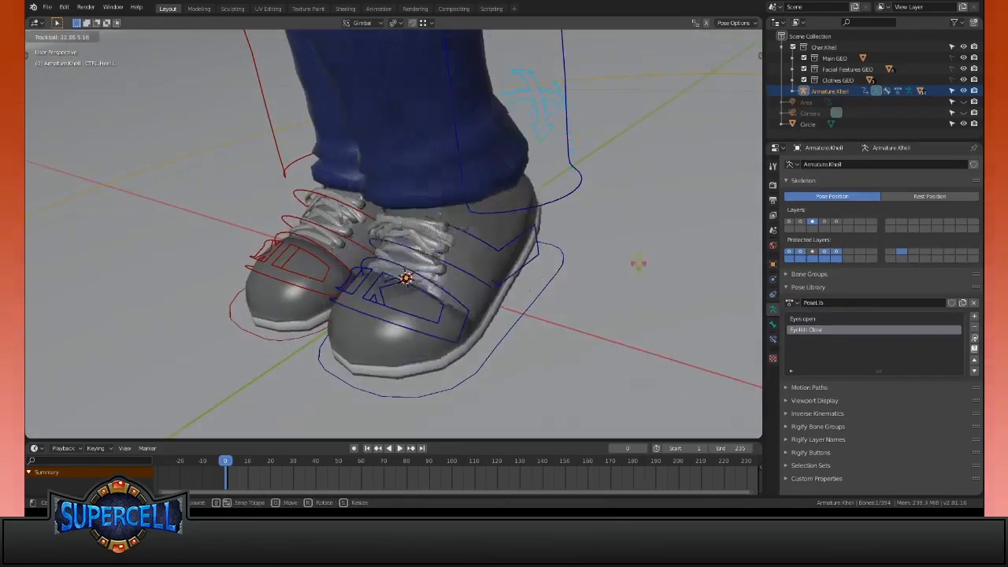
{"action": "middle_click_drag", "start_coordinate": [621, 276], "coordinate": [590, 246]}
{"action": "left_click", "coordinate": [565, 258]}
Try rotating the left heel control about its gimbal Z axis while viewing the feet from behind
{"action": "middle_click_drag", "start_coordinate": [398, 199], "coordinate": [592, 233]}
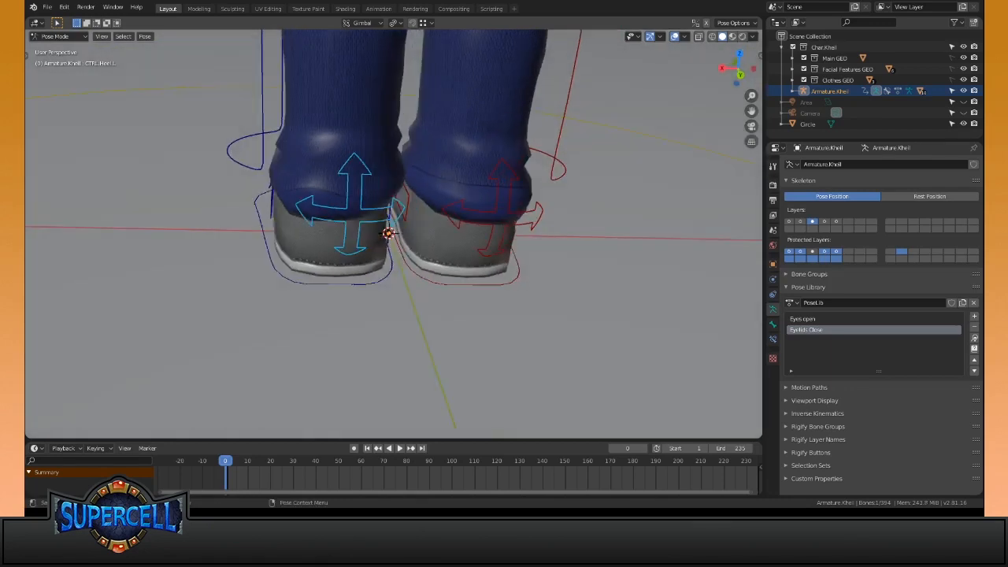
{"action": "key", "text": "r"}
{"action": "key", "text": "x"}
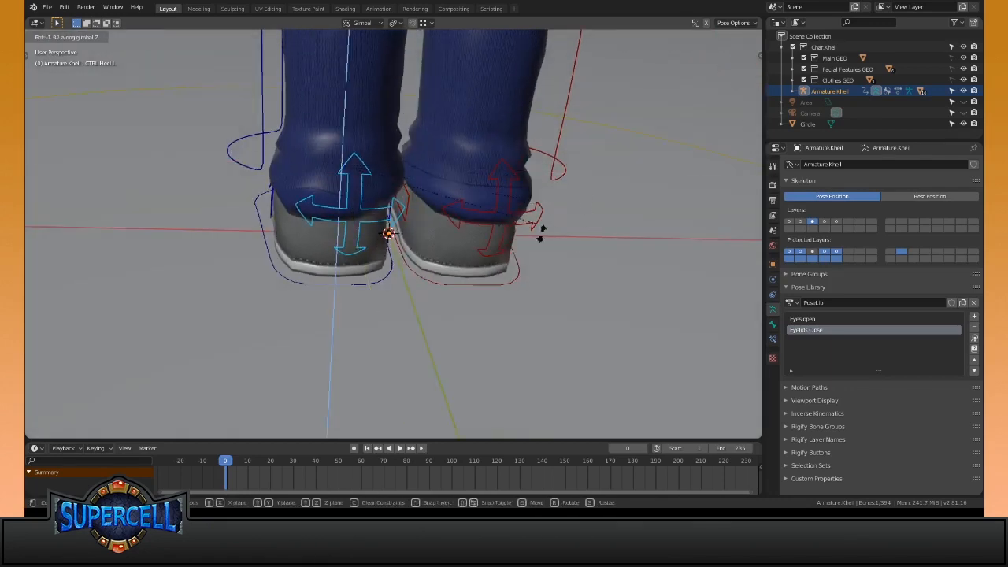
{"action": "left_click", "coordinate": [580, 234]}
Select the left foot's IK control and examine its transform values and IK/FK Switch property in the sidebar
{"action": "middle_click_drag", "start_coordinate": [580, 234], "coordinate": [659, 184]}
{"action": "middle_click_drag", "start_coordinate": [514, 204], "coordinate": [509, 328]}
{"action": "scroll", "coordinate": [510, 328], "scroll_direction": "down", "scroll_amount": 2}
{"action": "left_click", "coordinate": [477, 273]}
{"action": "middle_click_drag", "start_coordinate": [477, 272], "coordinate": [519, 324]}
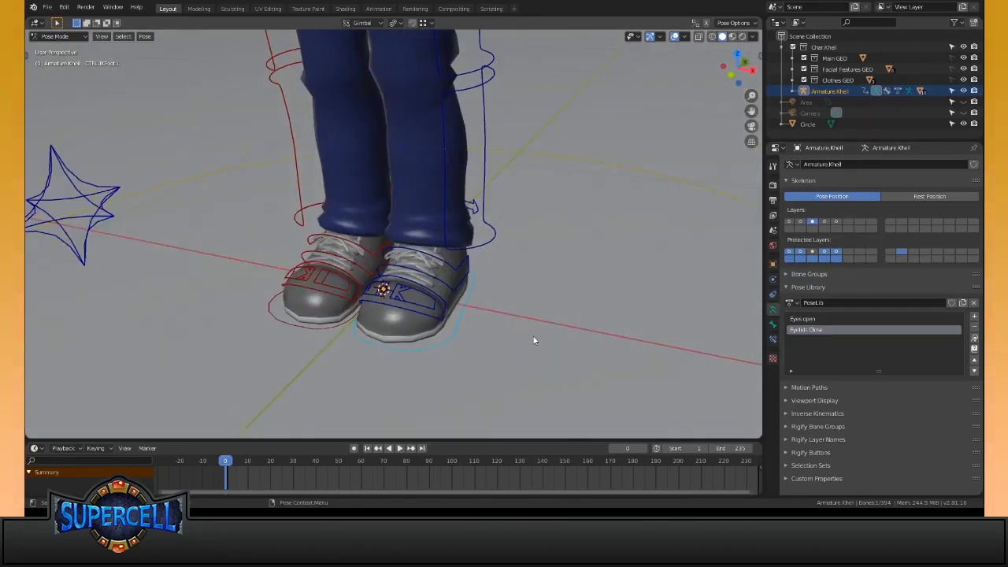
{"action": "key", "text": "n"}
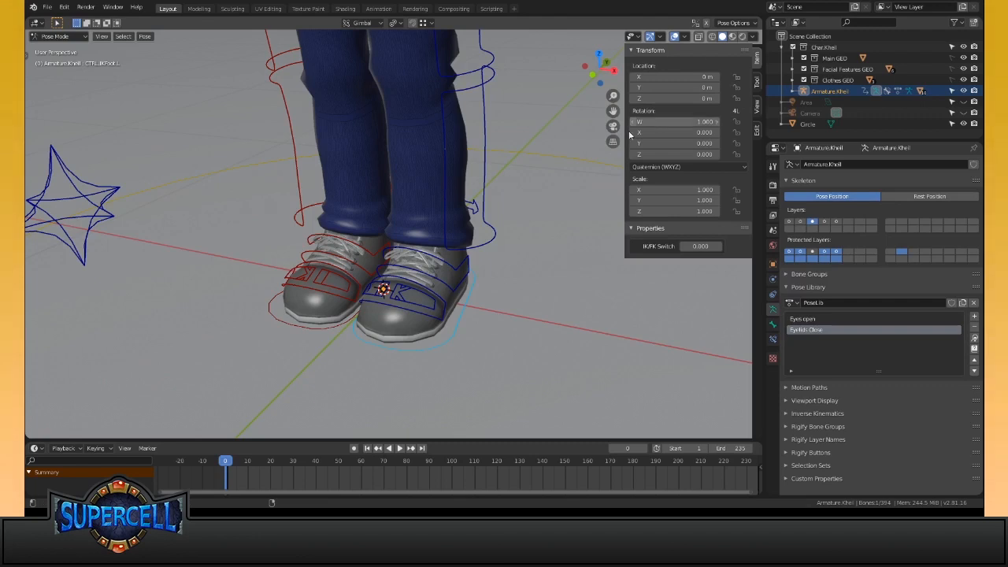
{"action": "middle_click_drag", "start_coordinate": [628, 209], "coordinate": [744, 135]}
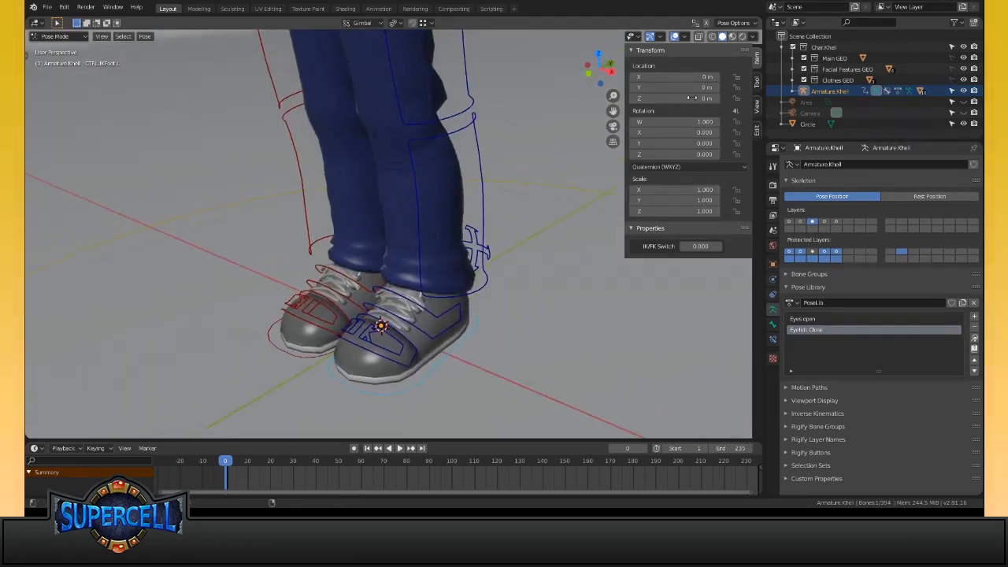
{"action": "middle_click_drag", "start_coordinate": [601, 251], "coordinate": [681, 254]}
{"action": "middle_click_drag", "start_coordinate": [559, 278], "coordinate": [399, 318]}
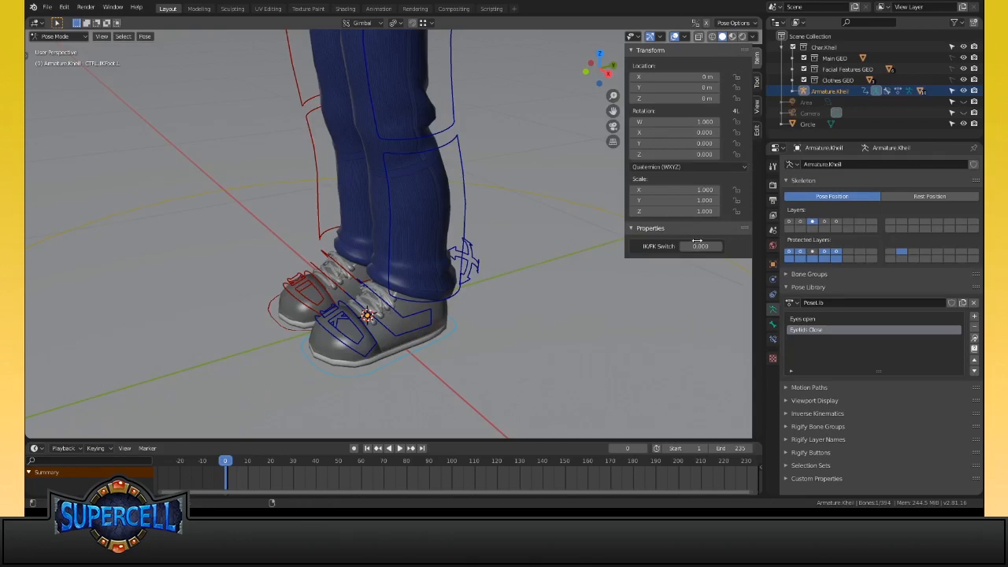
Toggle the viewport's properties sidebar repeatedly and leave it hidden
{"action": "key", "text": "n"}
{"action": "key", "text": "n"}
{"action": "key", "text": "n"}
{"action": "key", "text": "n"}
{"action": "key", "text": "n"}
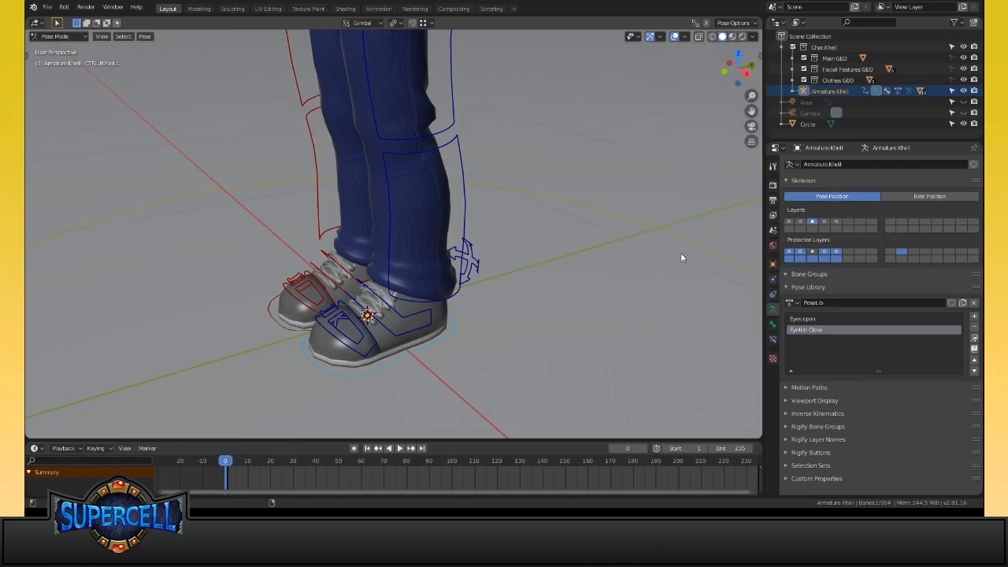
Show the viewport's properties sidebar and set the left foot control's IK/FK Switch to 1.000
{"action": "key", "text": "n"}
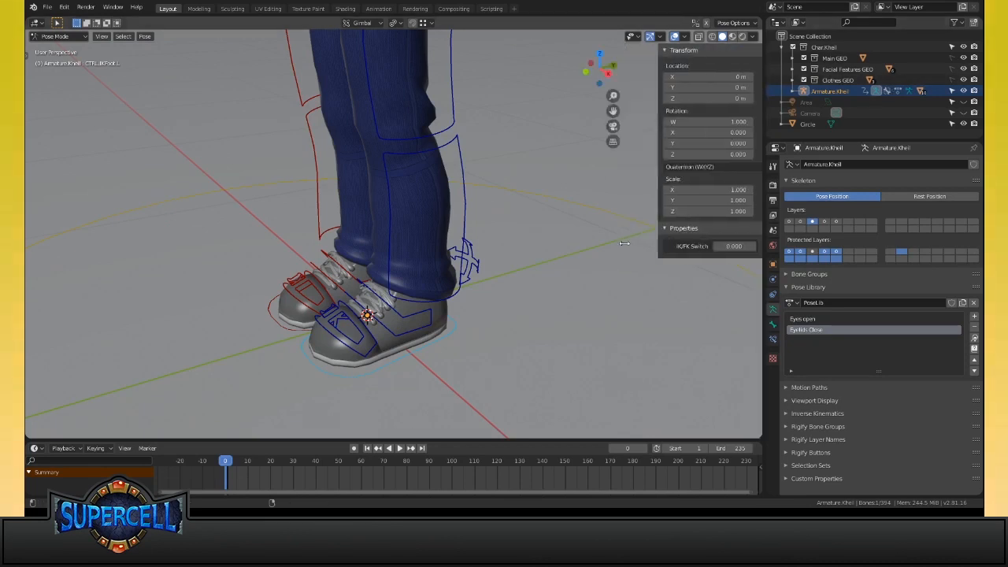
{"action": "key", "text": "n"}
{"action": "key", "text": "n"}
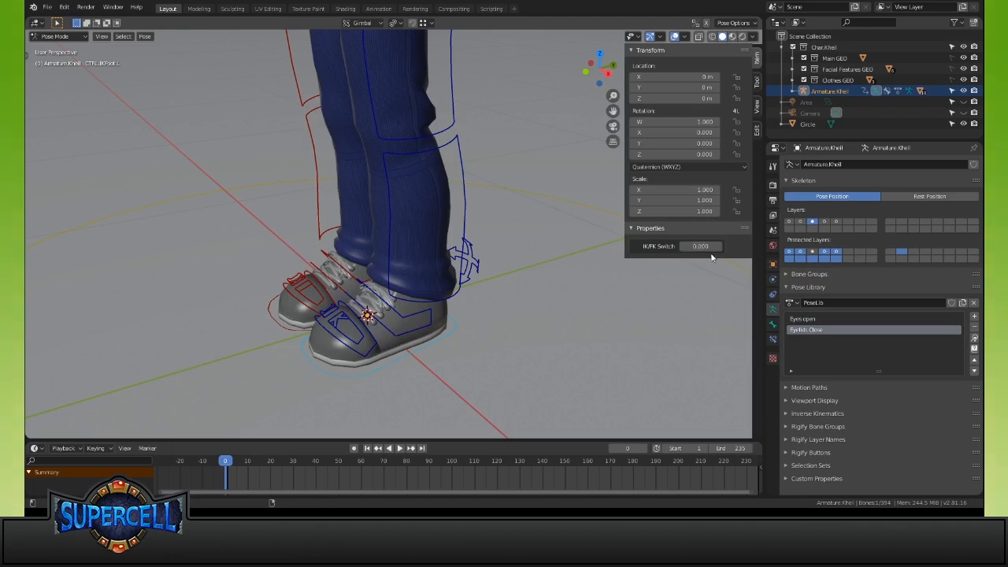
{"action": "left_click_drag", "start_coordinate": [696, 246], "coordinate": [718, 246]}
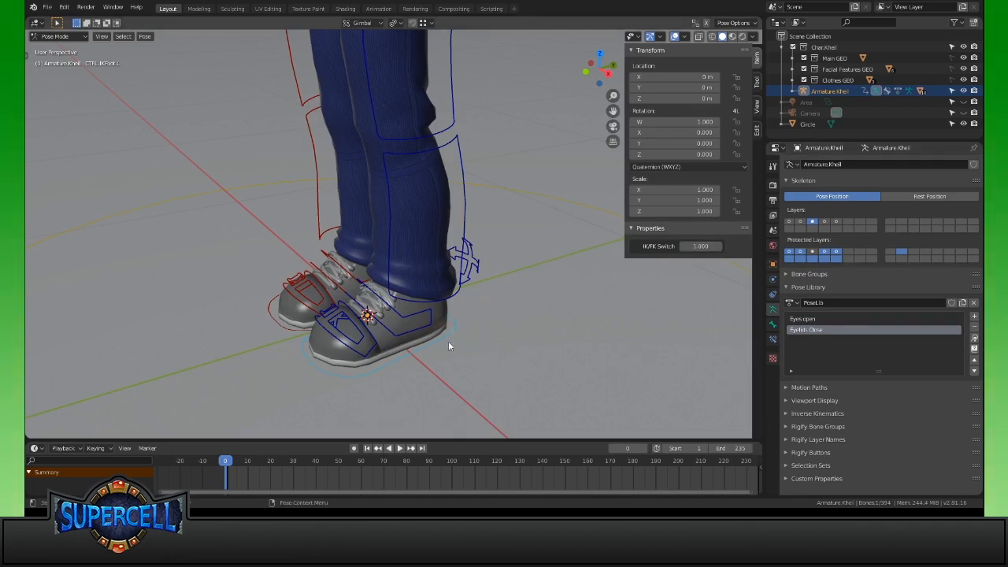
Try moving the left foot's IK control up and away from the leg in FK mode
{"action": "middle_click_drag", "start_coordinate": [431, 353], "coordinate": [444, 339]}
{"action": "key", "text": "g"}
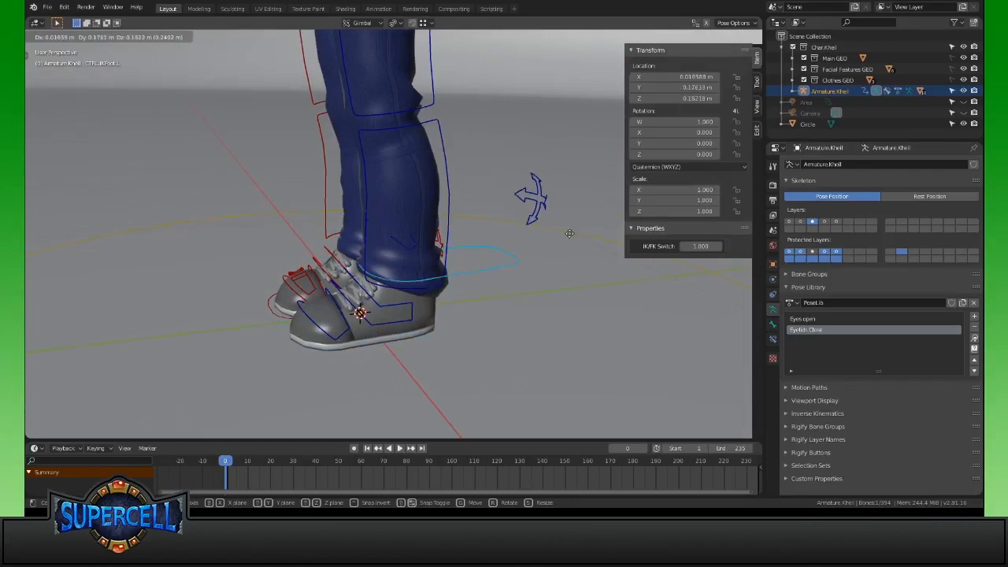
{"action": "middle_click_drag", "start_coordinate": [398, 226], "coordinate": [505, 241]}
Rotate the left thigh's FK control and bend the left shin backward about 69° with its FK control
{"action": "left_click", "coordinate": [474, 203]}
{"action": "key", "text": "r"}
{"action": "left_click", "coordinate": [605, 178]}
{"action": "middle_click_drag", "start_coordinate": [571, 209], "coordinate": [370, 260]}
{"action": "left_click", "coordinate": [422, 270]}
{"action": "key", "text": "r"}
{"action": "left_click", "coordinate": [477, 154]}
{"action": "middle_click_drag", "start_coordinate": [477, 154], "coordinate": [499, 200]}
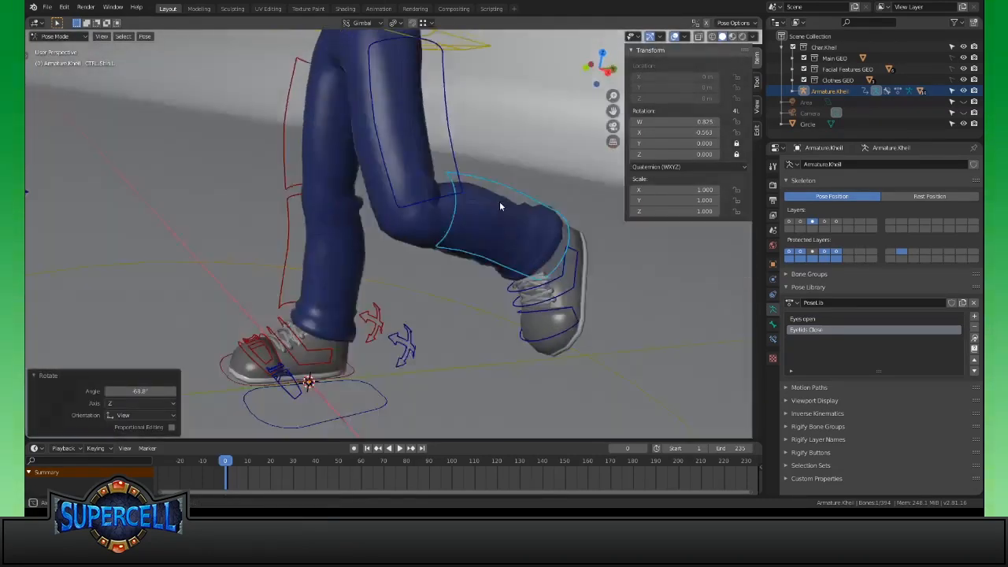
Rotate the left foot's FK control in several directions, including a free trackball rotation, to pose the foot
{"action": "left_click", "coordinate": [576, 344]}
{"action": "key", "text": "r"}
{"action": "left_click", "coordinate": [634, 289]}
{"action": "middle_click_drag", "start_coordinate": [634, 289], "coordinate": [464, 302]}
{"action": "middle_click_drag", "start_coordinate": [534, 293], "coordinate": [506, 289]}
{"action": "key", "text": "r"}
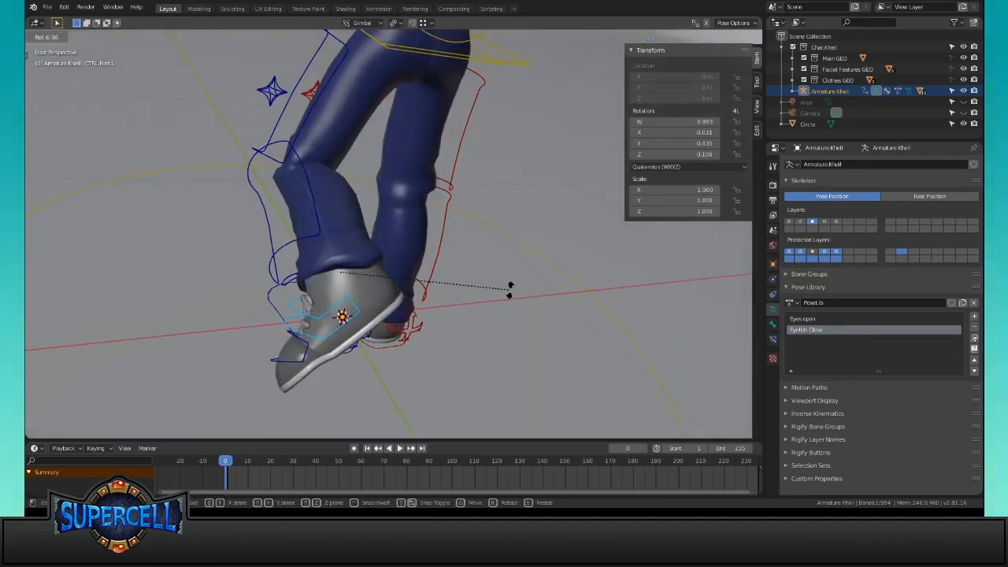
{"action": "key", "text": "r"}
{"action": "left_click", "coordinate": [474, 253]}
{"action": "middle_click_drag", "start_coordinate": [558, 345], "coordinate": [625, 342]}
{"action": "key", "text": "r"}
{"action": "left_click", "coordinate": [541, 319]}
Select the left foot's IK control and set its IK/FK Switch to 0.000
{"action": "middle_click_drag", "start_coordinate": [541, 319], "coordinate": [484, 362]}
{"action": "middle_click_drag", "start_coordinate": [496, 370], "coordinate": [559, 236], "text": "shift"}
{"action": "left_click", "coordinate": [426, 320]}
{"action": "middle_click_drag", "start_coordinate": [426, 319], "coordinate": [452, 354]}
{"action": "left_click_drag", "start_coordinate": [711, 246], "coordinate": [638, 276]}
Select all the rig's controls and clear the leg pose back to its default
{"action": "middle_click_drag", "start_coordinate": [494, 289], "coordinate": [520, 394]}
{"action": "middle_click_drag", "start_coordinate": [528, 291], "coordinate": [511, 219]}
{"action": "key", "text": "a"}
{"action": "middle_click_drag", "start_coordinate": [487, 396], "coordinate": [462, 362], "text": "shift"}
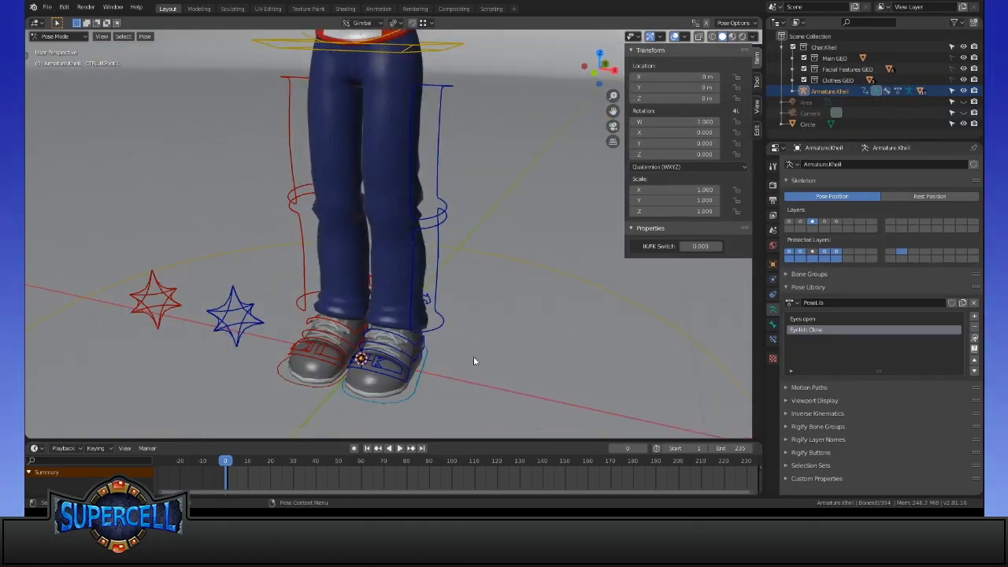
Set the left foot's IK/FK Switch back to 0.000 with all rig controls selected
{"action": "middle_click_drag", "start_coordinate": [473, 356], "coordinate": [448, 315]}
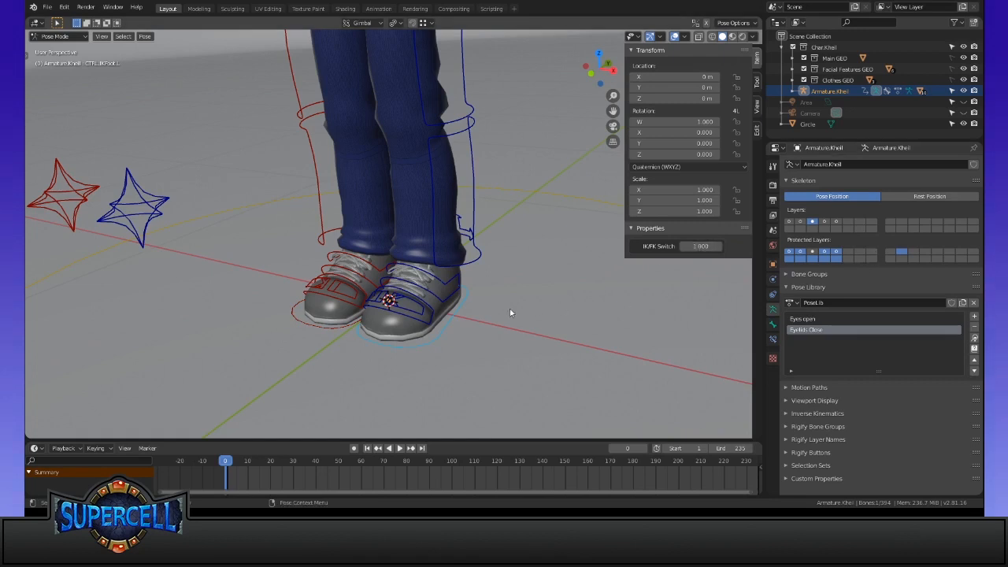
{"action": "middle_click_drag", "start_coordinate": [510, 312], "coordinate": [464, 347]}
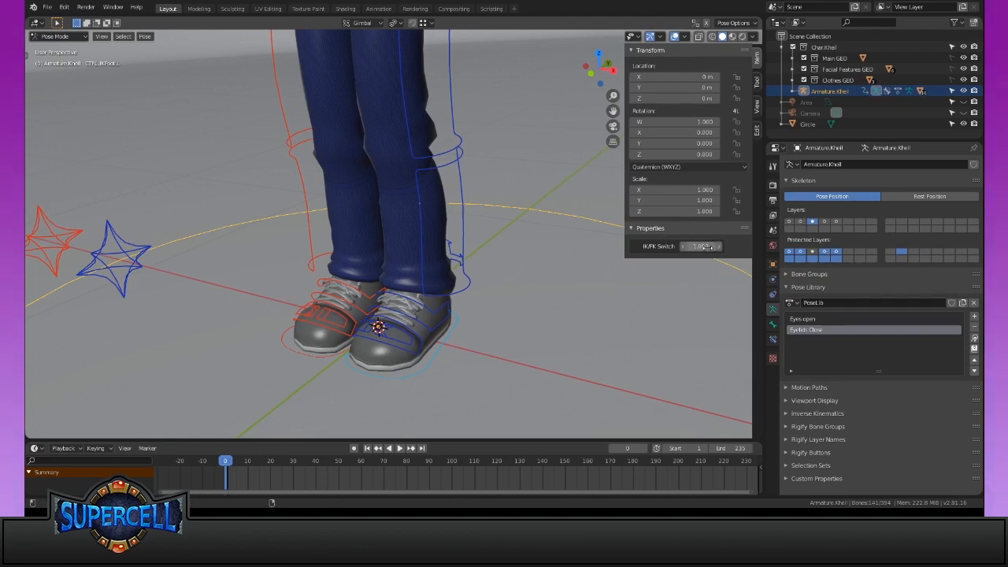
{"action": "left_click_drag", "start_coordinate": [681, 246], "coordinate": [290, 440]}
Examine the whole character and its upper-body controls from the front
{"action": "middle_click_drag", "start_coordinate": [483, 261], "coordinate": [514, 284]}
{"action": "scroll", "coordinate": [541, 248], "scroll_direction": "down", "scroll_amount": 4}
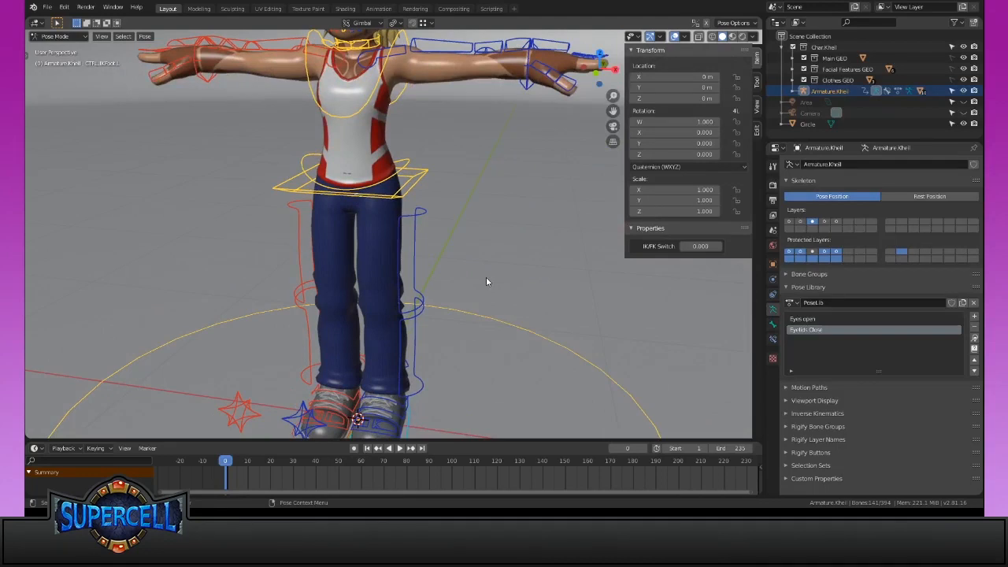
{"action": "middle_click_drag", "start_coordinate": [486, 277], "coordinate": [529, 256]}
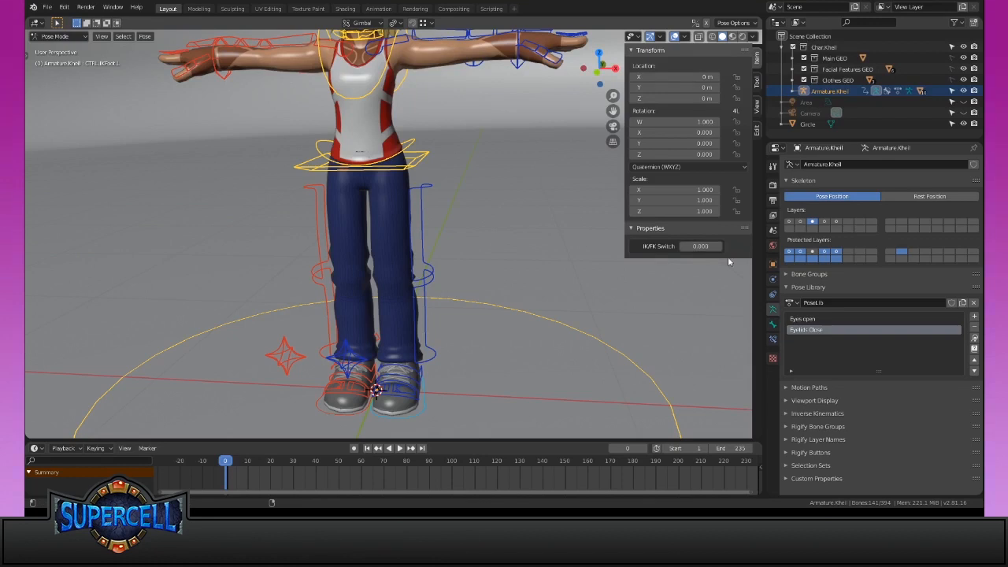
{"action": "middle_click_drag", "start_coordinate": [473, 218], "coordinate": [478, 323], "text": "shift"}
{"action": "scroll", "coordinate": [485, 270], "scroll_direction": "up", "scroll_amount": 2}
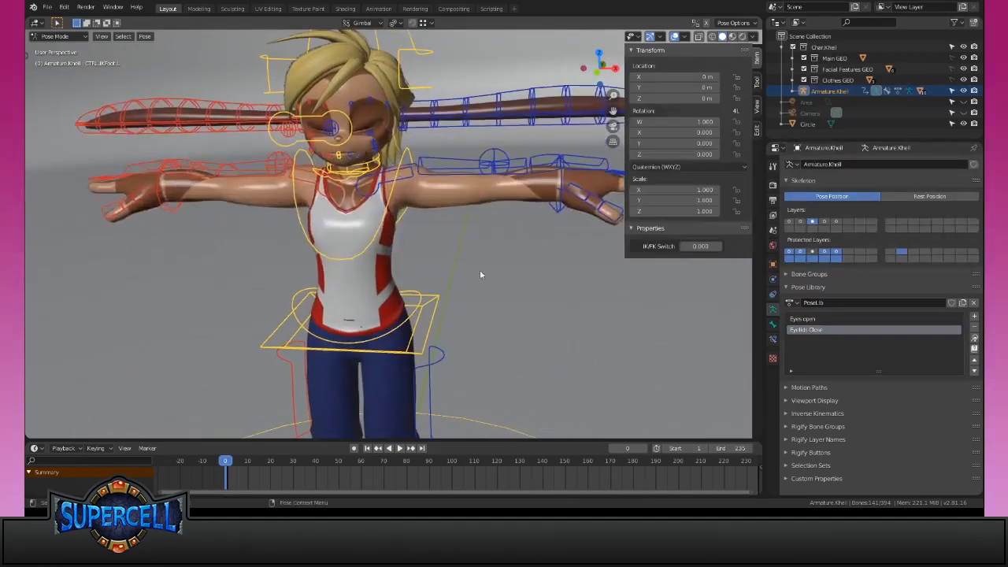
{"action": "scroll", "coordinate": [404, 130], "scroll_direction": "up", "scroll_amount": 4}
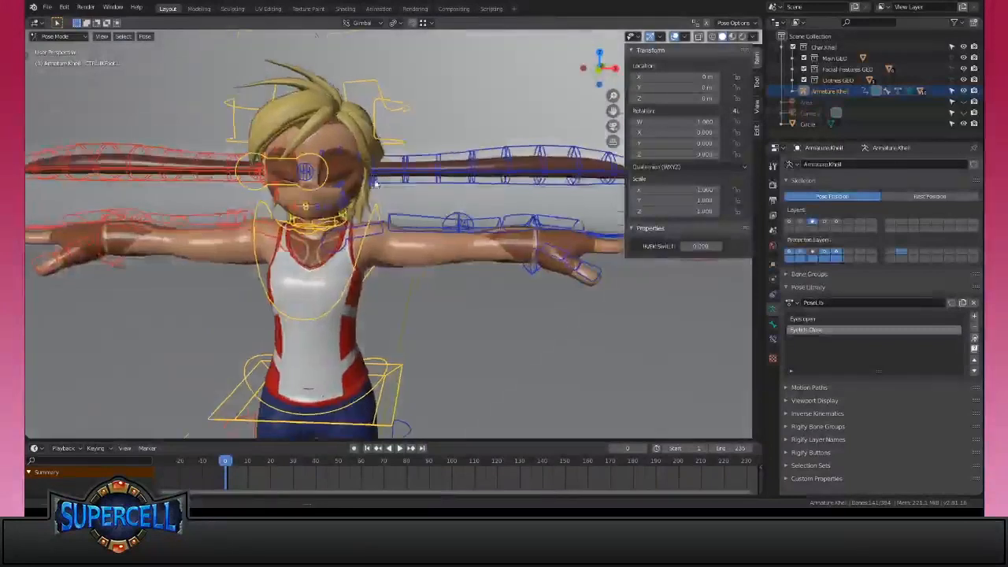
{"action": "scroll", "coordinate": [383, 207], "scroll_direction": "down", "scroll_amount": 4}
{"action": "middle_click_drag", "start_coordinate": [413, 371], "coordinate": [452, 203], "text": "shift"}
{"action": "middle_click_drag", "start_coordinate": [383, 235], "coordinate": [400, 260], "text": "shift"}
Select the torso control at the waist and try moving it freely in several directions from different views
{"action": "left_click", "coordinate": [475, 189]}
{"action": "middle_click_drag", "start_coordinate": [503, 291], "coordinate": [491, 208], "text": "shift"}
{"action": "scroll", "coordinate": [473, 220], "scroll_direction": "down", "scroll_amount": 3}
{"action": "middle_click_drag", "start_coordinate": [391, 276], "coordinate": [455, 261]}
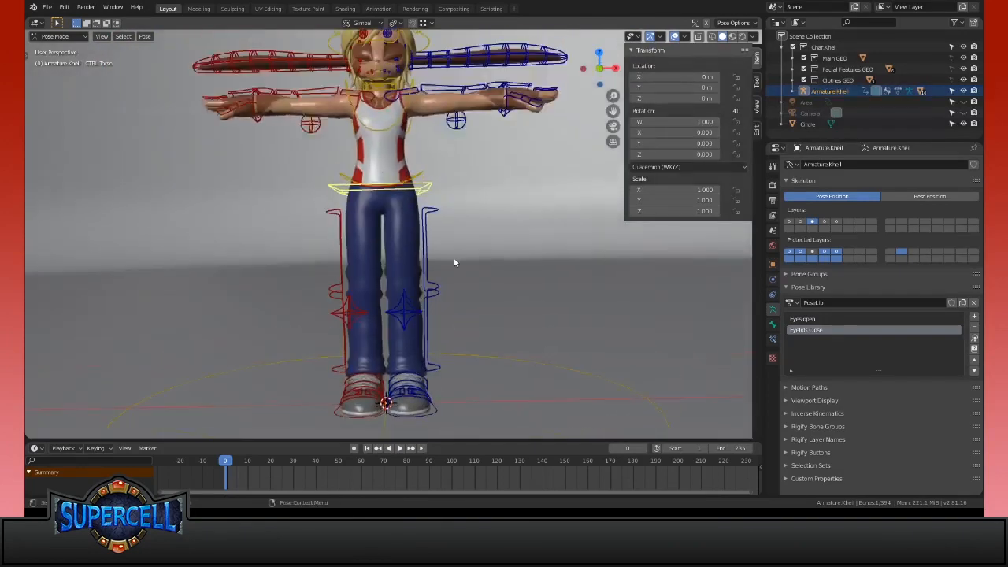
{"action": "middle_click_drag", "start_coordinate": [401, 225], "coordinate": [490, 279]}
{"action": "key", "text": "g"}
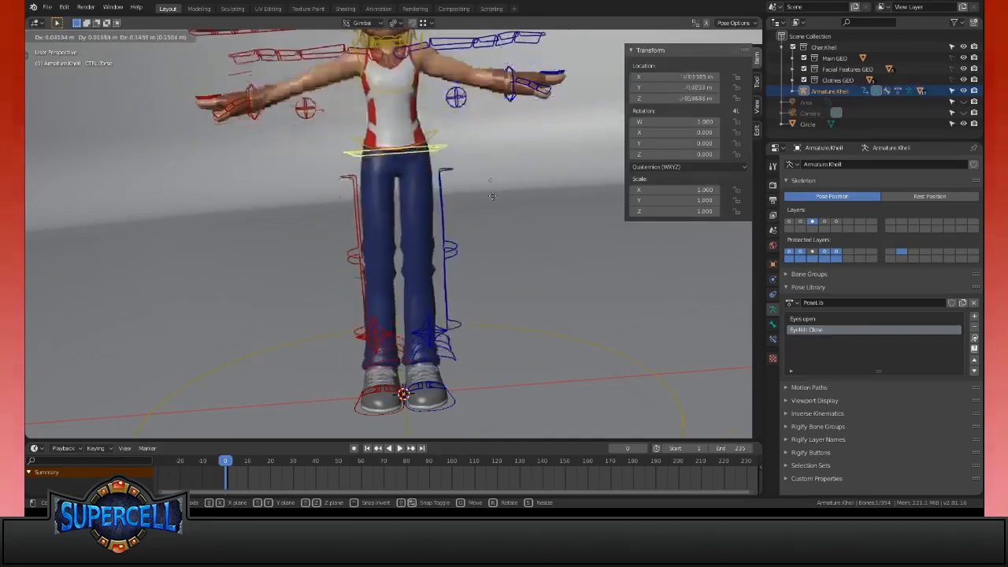
{"action": "key", "text": "Escape"}
{"action": "middle_click_drag", "start_coordinate": [441, 268], "coordinate": [534, 277]}
{"action": "key", "text": "g"}
{"action": "right_click", "coordinate": [405, 250]}
{"action": "key", "text": "g"}
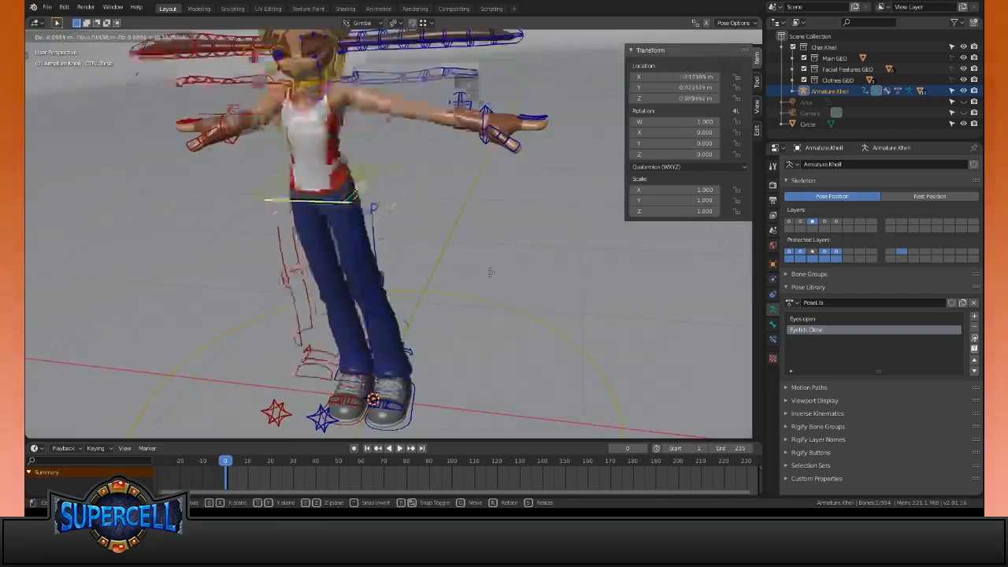
{"action": "right_click", "coordinate": [488, 264]}
Test the curved pelvis control with a rotation and a free move
{"action": "middle_click_drag", "start_coordinate": [440, 246], "coordinate": [436, 206]}
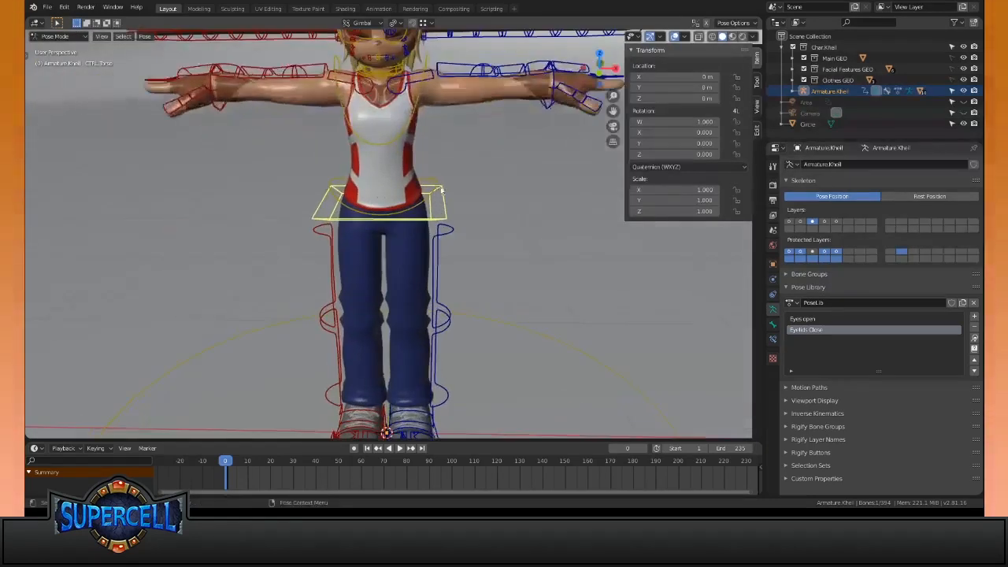
{"action": "scroll", "coordinate": [508, 201], "scroll_direction": "up", "scroll_amount": 2}
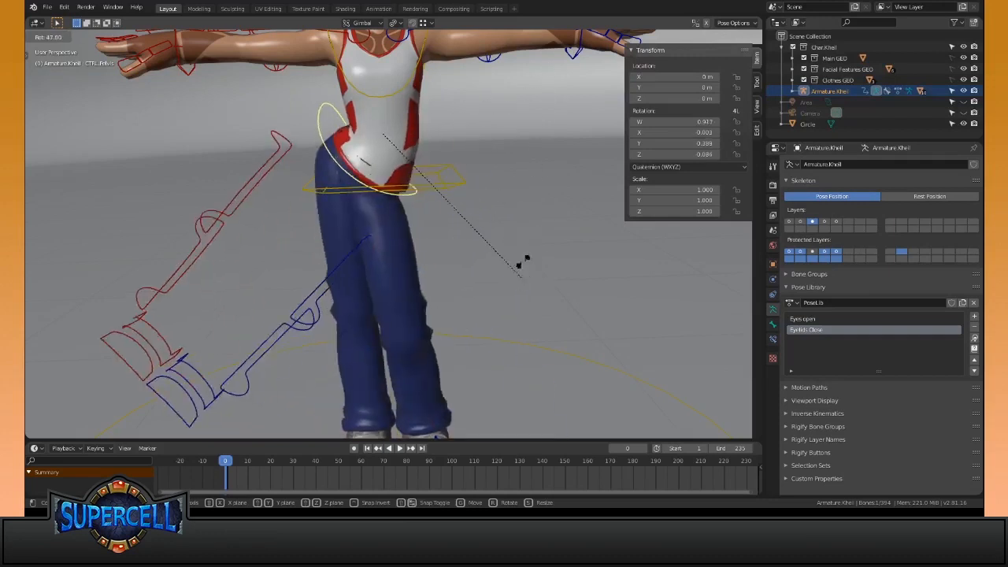
{"action": "right_click", "coordinate": [515, 225]}
{"action": "key", "text": "g"}
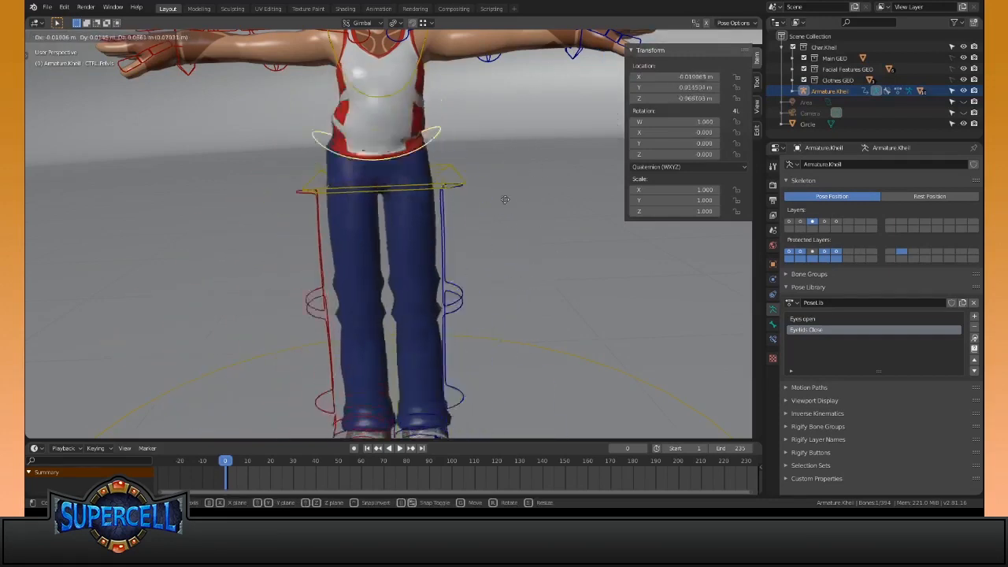
{"action": "right_click", "coordinate": [504, 243]}
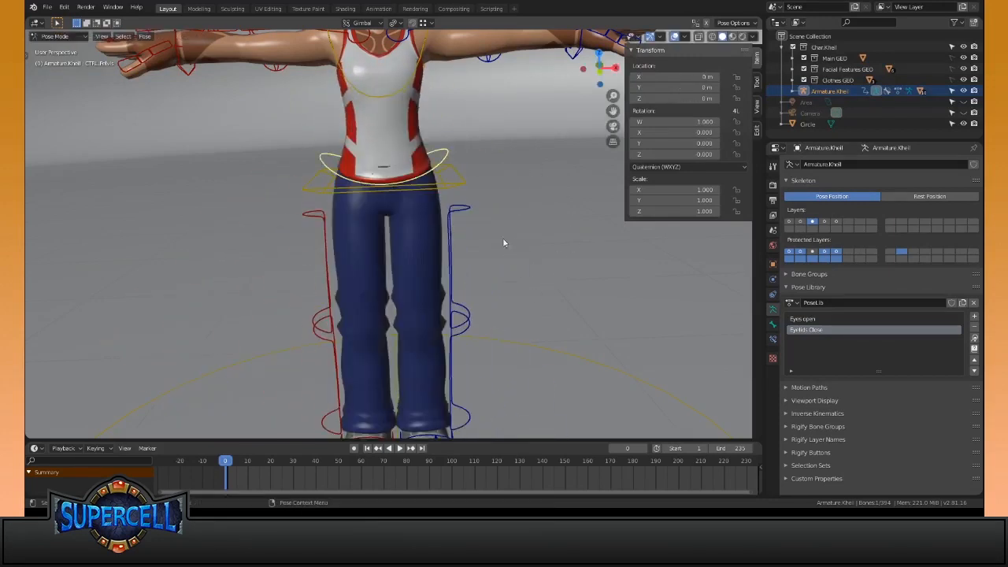
Compare moving the torso control sideways with moving the pelvis control downward
{"action": "scroll", "coordinate": [478, 188], "scroll_direction": "down", "scroll_amount": 3}
{"action": "key", "text": "g"}
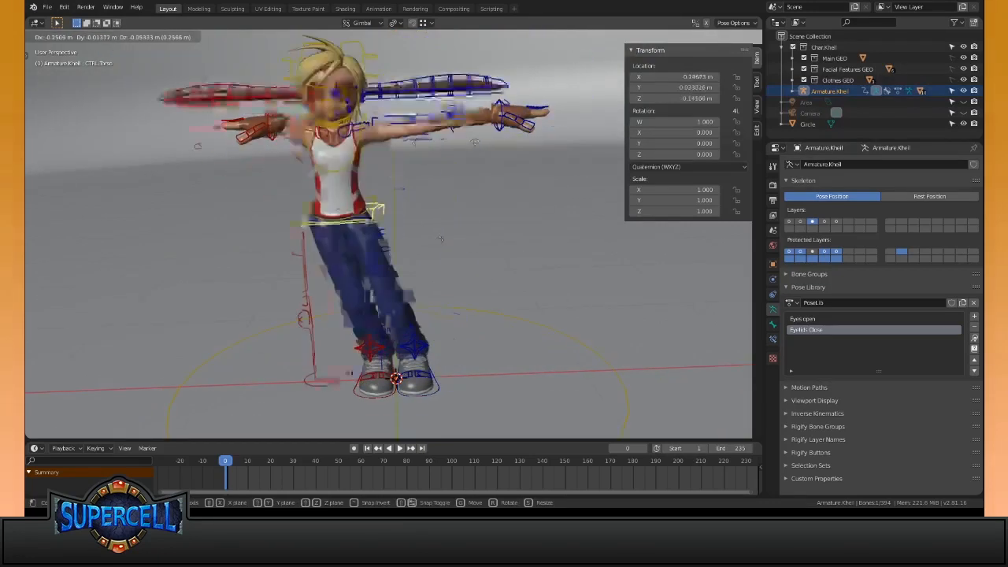
{"action": "right_click", "coordinate": [429, 196]}
{"action": "key", "text": "g"}
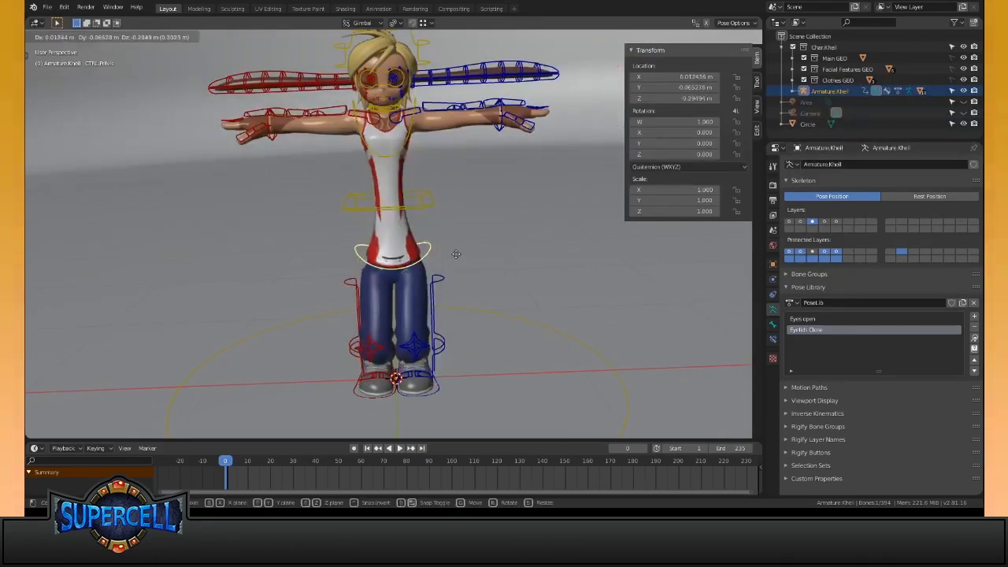
{"action": "right_click", "coordinate": [466, 176]}
Test the chest control with free rotations and a move to bend the upper body
{"action": "scroll", "coordinate": [466, 177], "scroll_direction": "up", "scroll_amount": 4}
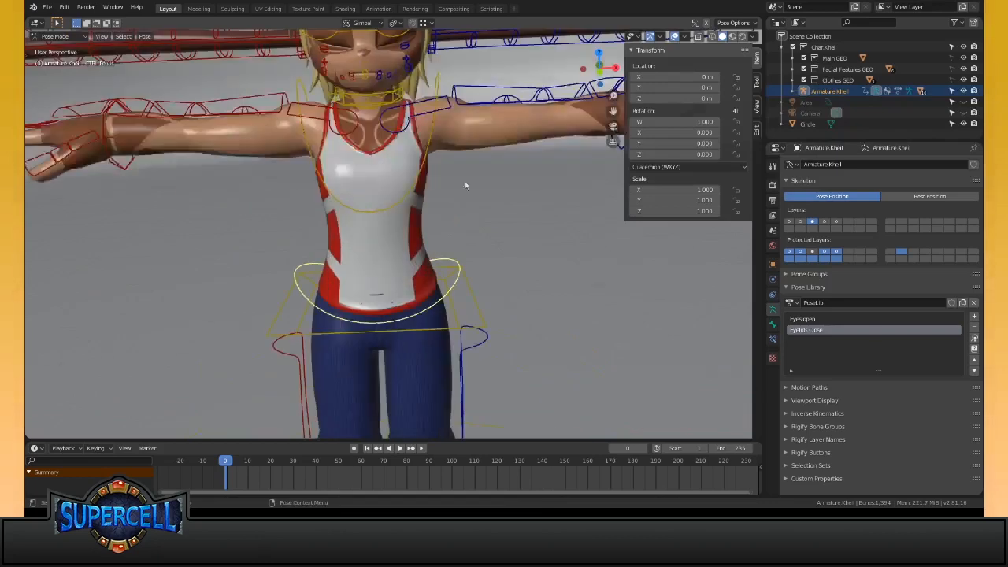
{"action": "key", "text": "r"}
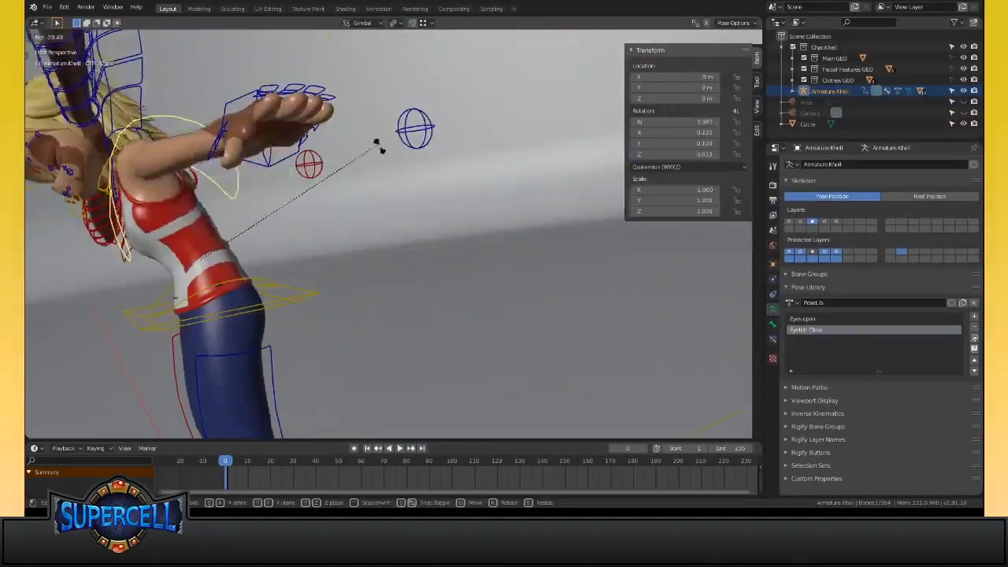
{"action": "right_click", "coordinate": [367, 255]}
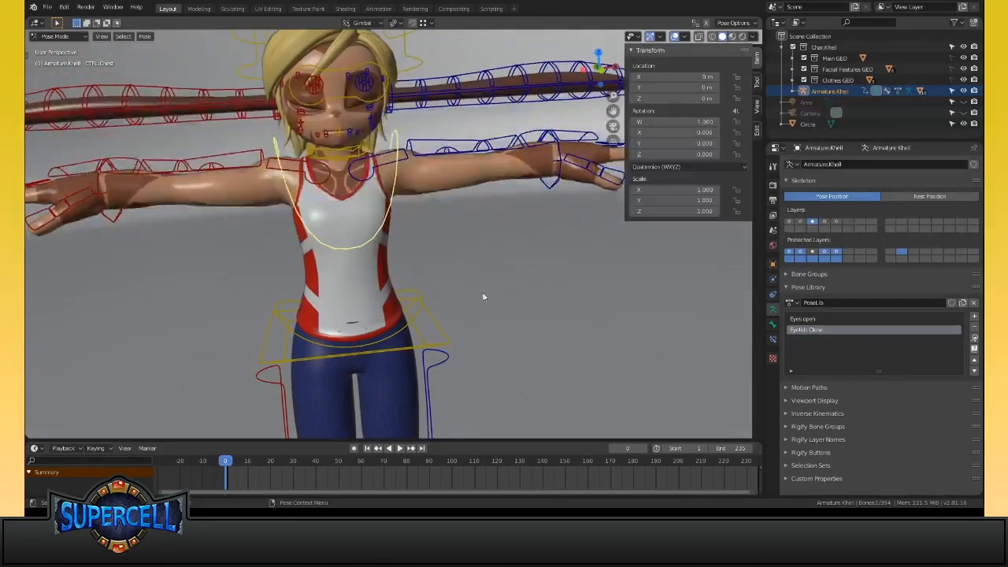
{"action": "key", "text": "g"}
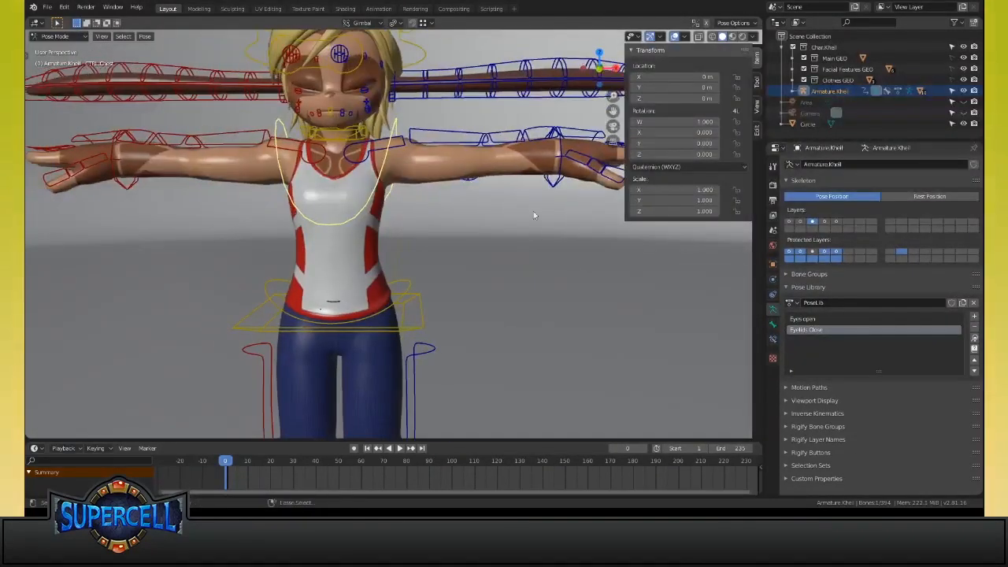
{"action": "key", "text": "r"}
{"action": "right_click", "coordinate": [501, 224]}
Try scaling the chest control down to about 0.675
{"action": "middle_click_drag", "start_coordinate": [499, 250], "coordinate": [486, 308]}
{"action": "key", "text": "s"}
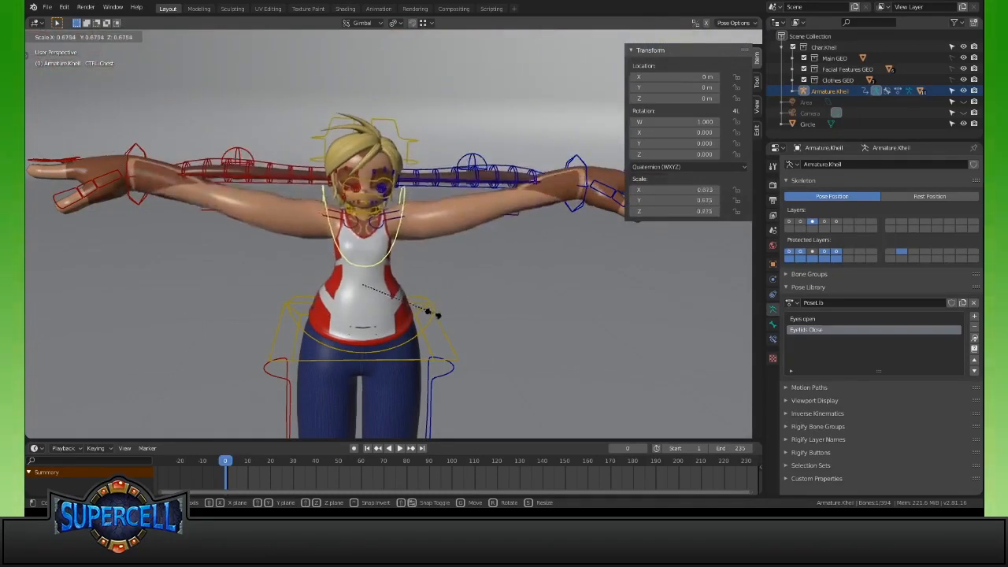
{"action": "right_click", "coordinate": [533, 251]}
Select the left clavicle control and try rotating it from the front
{"action": "middle_click_drag", "start_coordinate": [533, 252], "coordinate": [487, 245]}
{"action": "left_click", "coordinate": [309, 187]}
{"action": "middle_click_drag", "start_coordinate": [308, 187], "coordinate": [530, 279]}
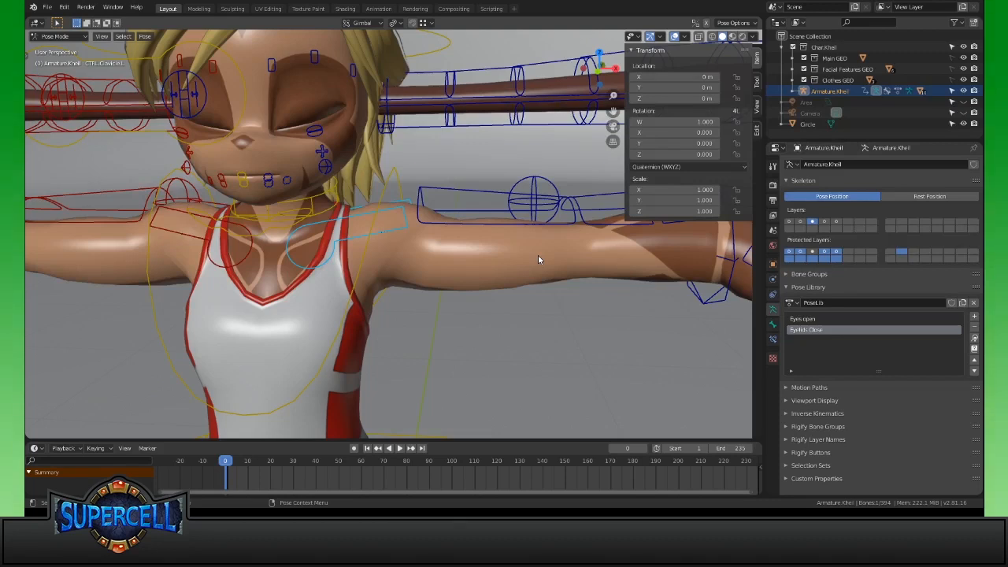
{"action": "mouse_move", "coordinate": [538, 255]}
{"action": "middle_mouse_down"}
{"action": "mouse_move", "coordinate": [551, 254]}
{"action": "mouse_move", "coordinate": [541, 254]}
{"action": "mouse_move", "coordinate": [541, 269]}
{"action": "mouse_move", "coordinate": [535, 236]}
{"action": "middle_mouse_up"}
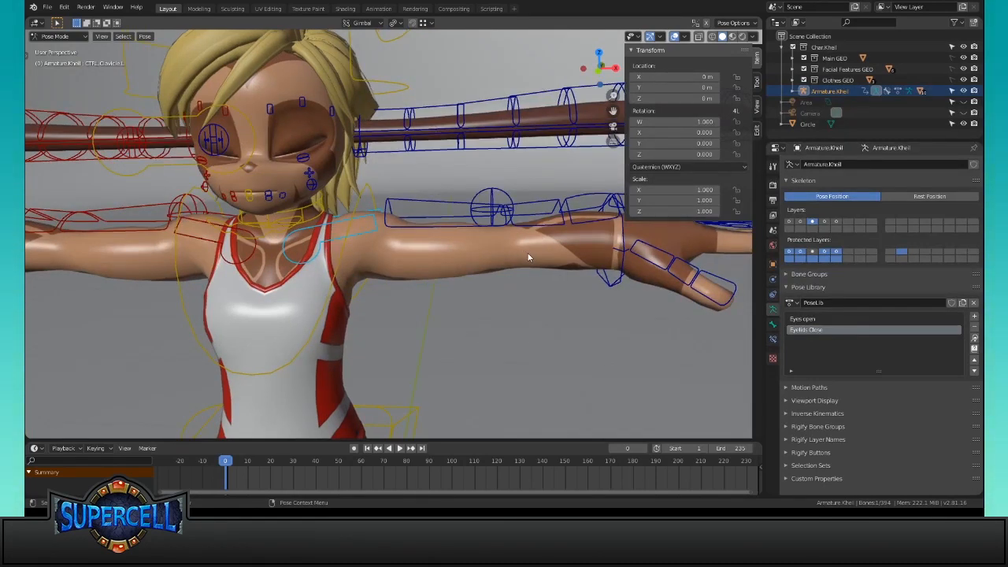
{"action": "key", "text": "r"}
{"action": "right_click", "coordinate": [501, 265]}
{"action": "middle_click_drag", "start_coordinate": [492, 264], "coordinate": [526, 264]}
{"action": "key", "text": "r"}
{"action": "right_click", "coordinate": [544, 205]}
Try rotating the left clavicle control repeatedly from other viewing angles and again from the front
{"action": "middle_click_drag", "start_coordinate": [544, 205], "coordinate": [516, 120]}
{"action": "key", "text": "r"}
{"action": "right_click", "coordinate": [486, 245]}
{"action": "key", "text": "r"}
{"action": "right_click", "coordinate": [434, 40]}
{"action": "middle_click_drag", "start_coordinate": [434, 39], "coordinate": [494, 243]}
{"action": "key", "text": "r"}
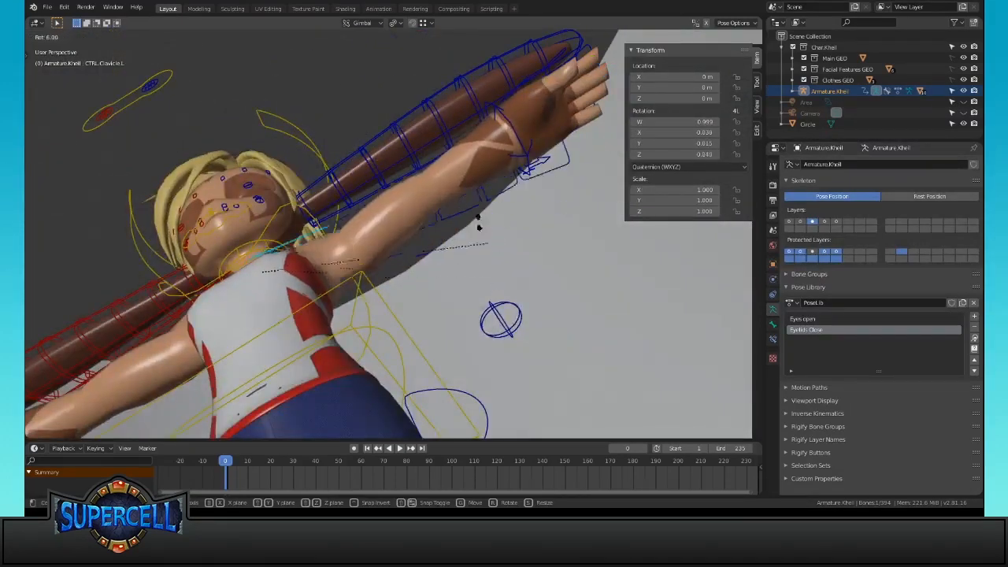
{"action": "right_click", "coordinate": [425, 189]}
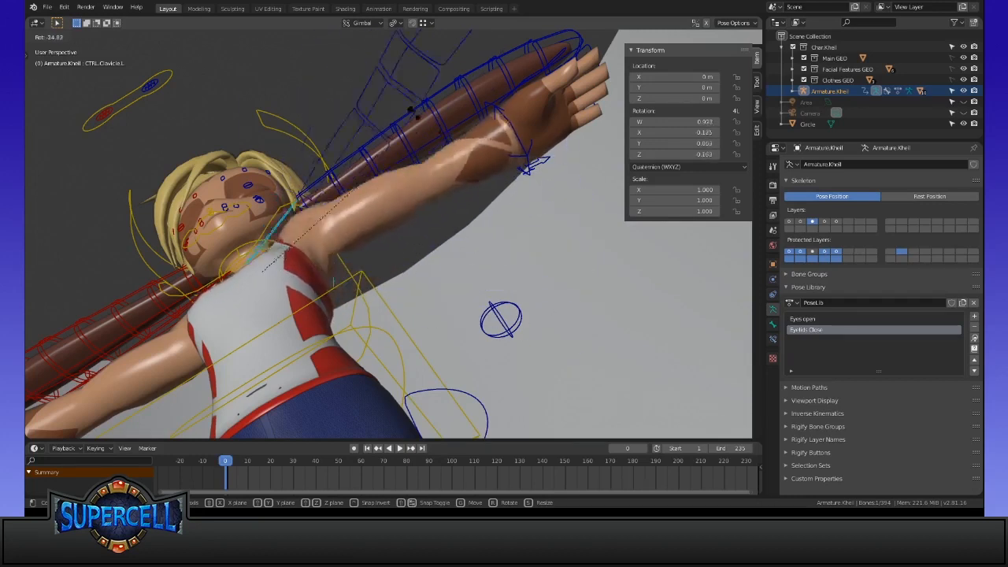
{"action": "key", "text": "Escape"}
{"action": "middle_click_drag", "start_coordinate": [436, 221], "coordinate": [562, 222]}
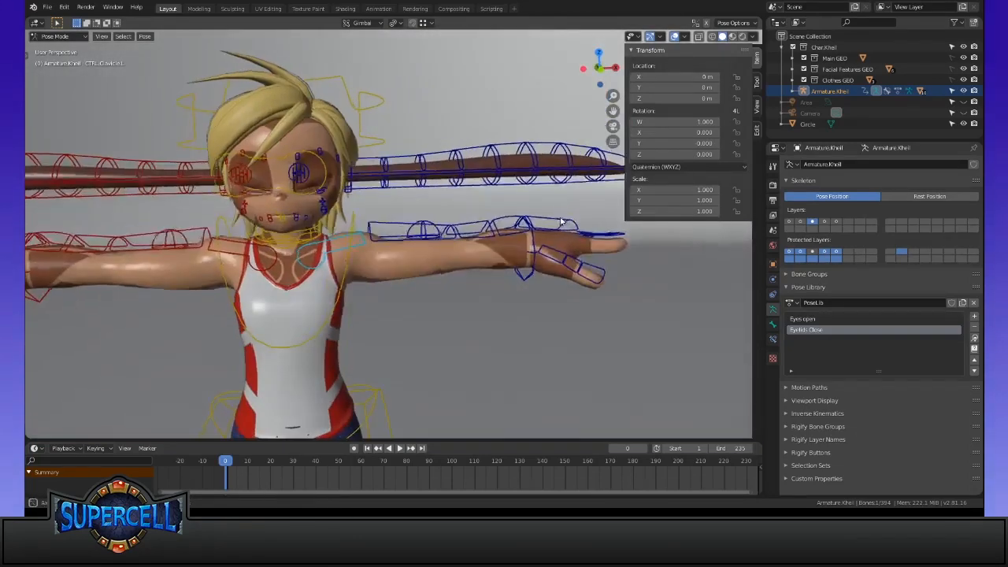
{"action": "key", "text": "r"}
{"action": "key", "text": "Escape"}
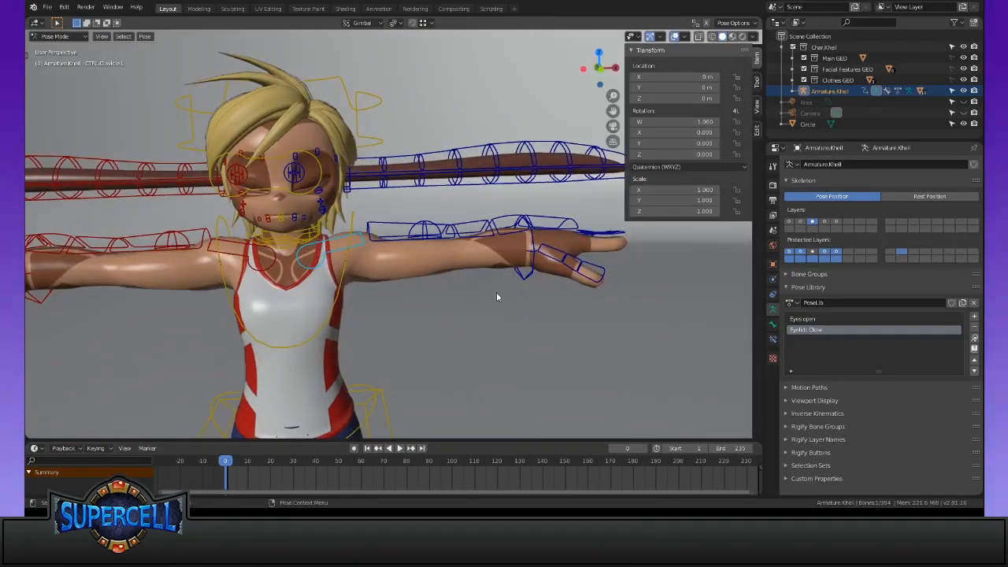
Switch the transform orientation to Local and try rotating the left clavicle control freely
{"action": "key", "text": "comma"}
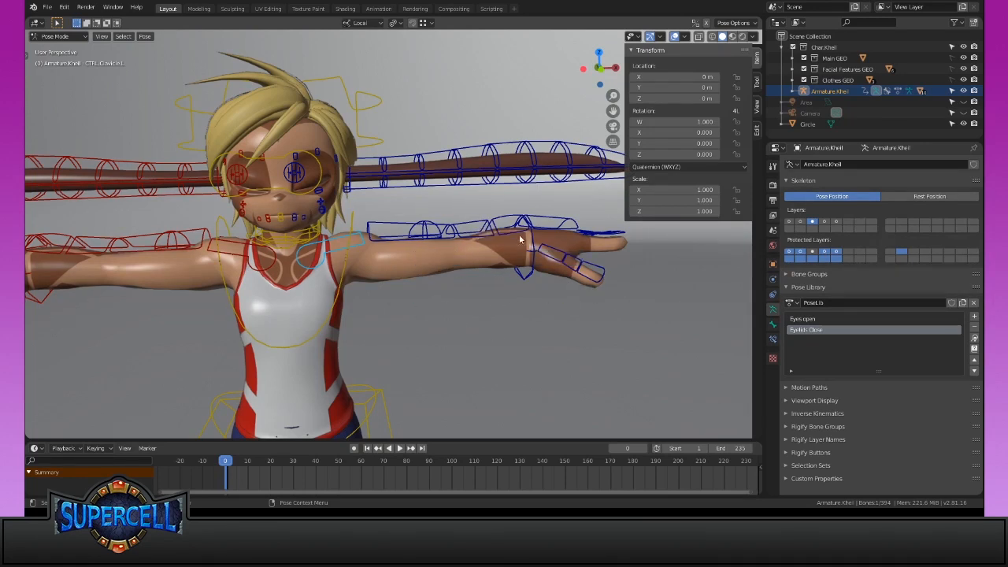
{"action": "key", "text": "r"}
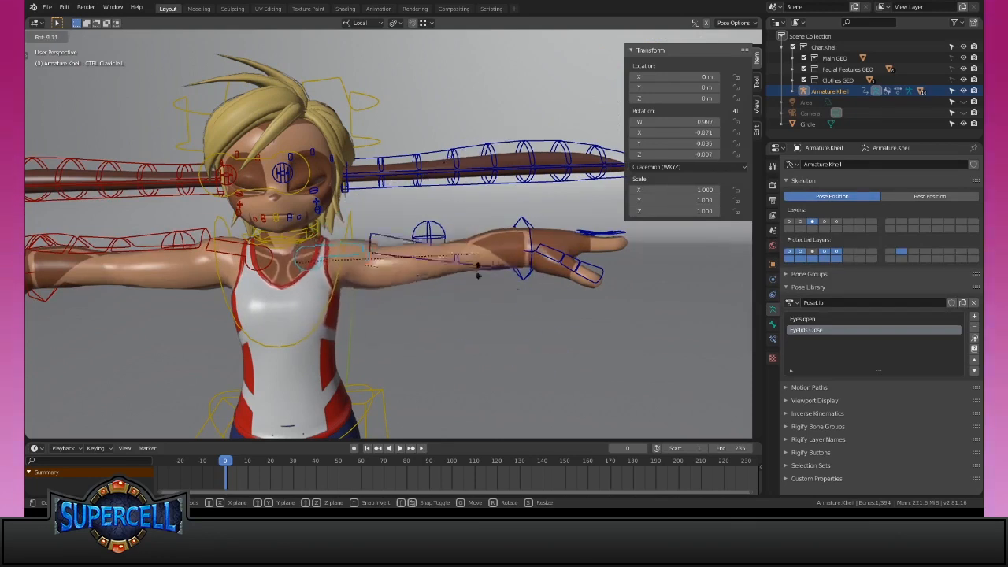
{"action": "key", "text": "r"}
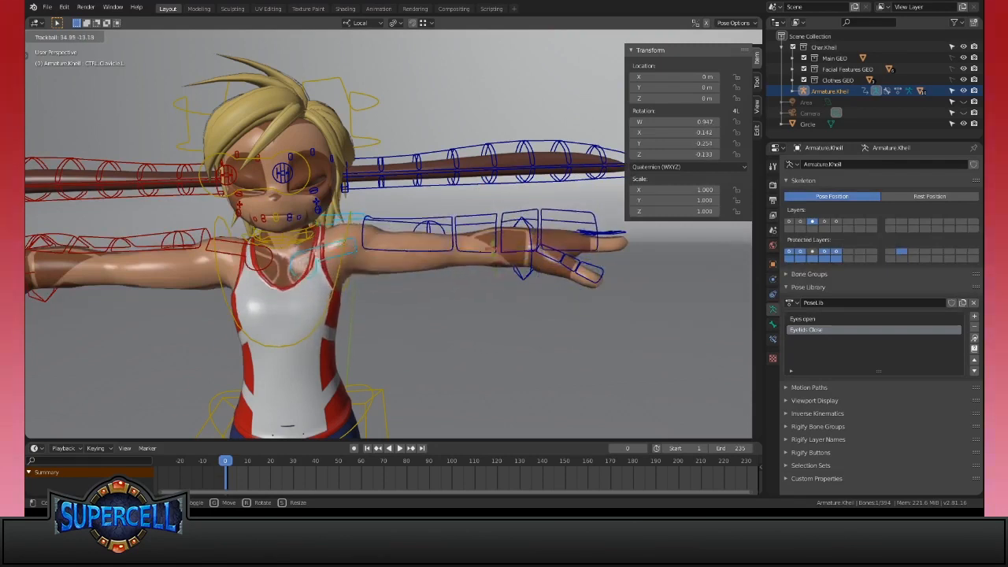
{"action": "right_click", "coordinate": [500, 266]}
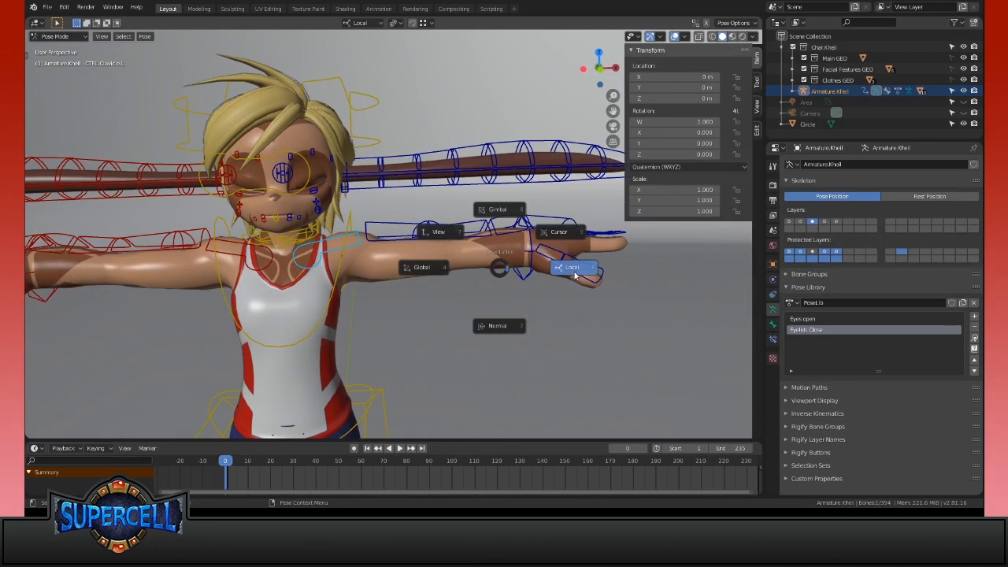
{"action": "middle_click_drag", "start_coordinate": [527, 287], "coordinate": [550, 242]}
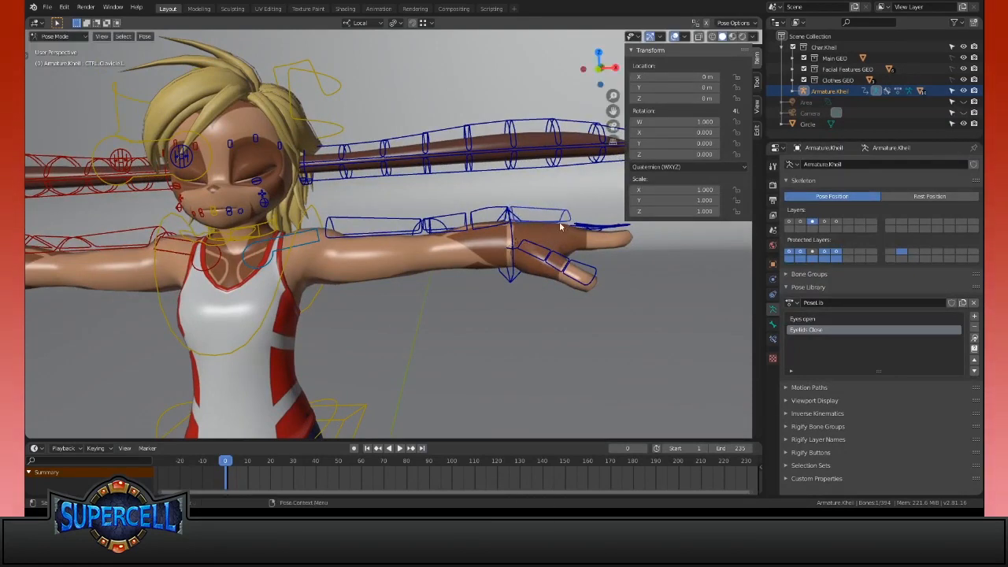
Move the left hand IK control down toward the body and rotate it freely to turn the hand
{"action": "key", "text": "g"}
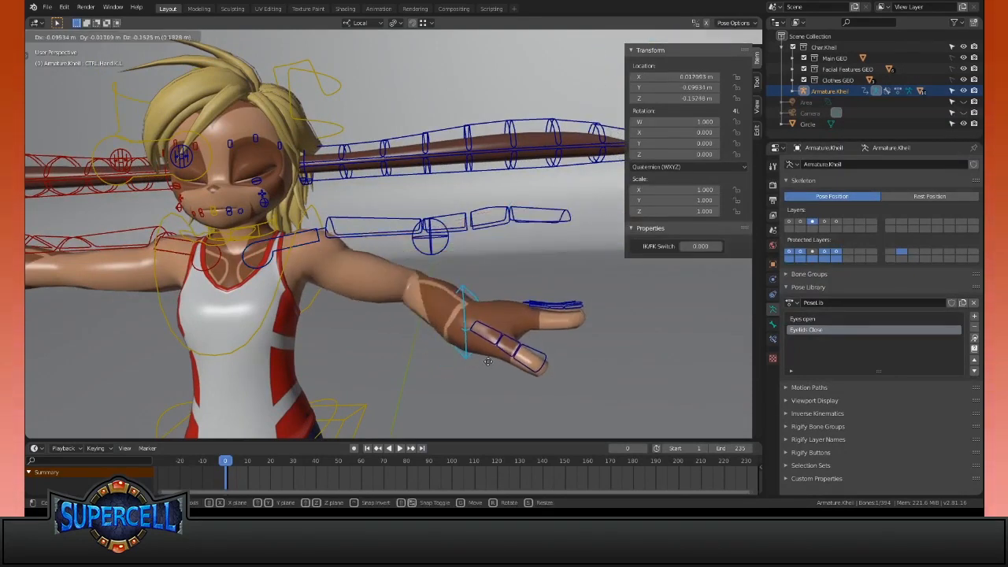
{"action": "left_click", "coordinate": [445, 388]}
{"action": "middle_click_drag", "start_coordinate": [448, 386], "coordinate": [455, 356]}
{"action": "key", "text": "r"}
{"action": "key", "text": "r"}
{"action": "left_click", "coordinate": [557, 306]}
Try further rotation and scaling on the left hand IK control, and return it to its default rotation and location
{"action": "key", "text": "r"}
{"action": "key", "text": "r"}
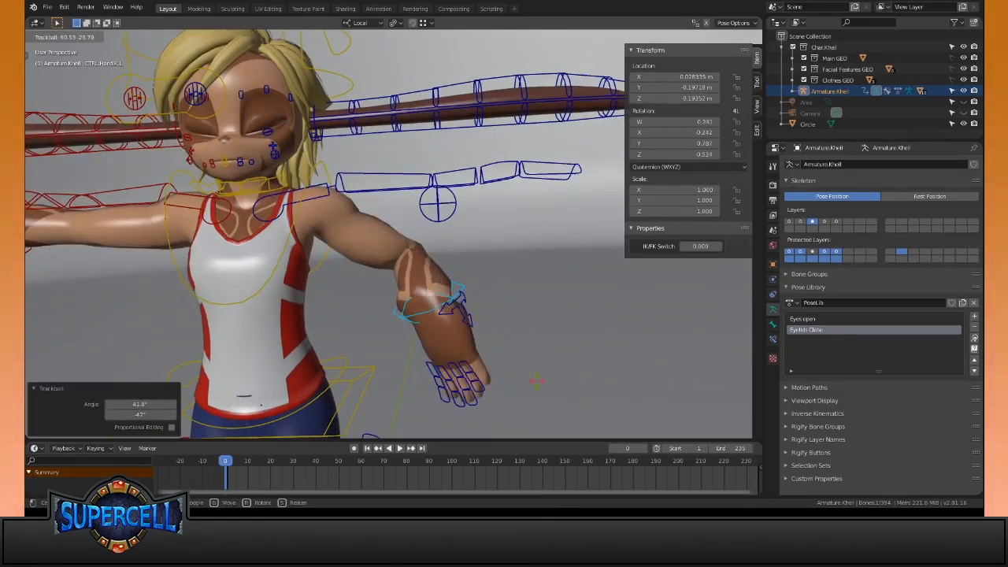
{"action": "right_click", "coordinate": [538, 385]}
{"action": "key", "text": "s"}
{"action": "right_click", "coordinate": [534, 321]}
{"action": "key", "text": "ctrl+z"}
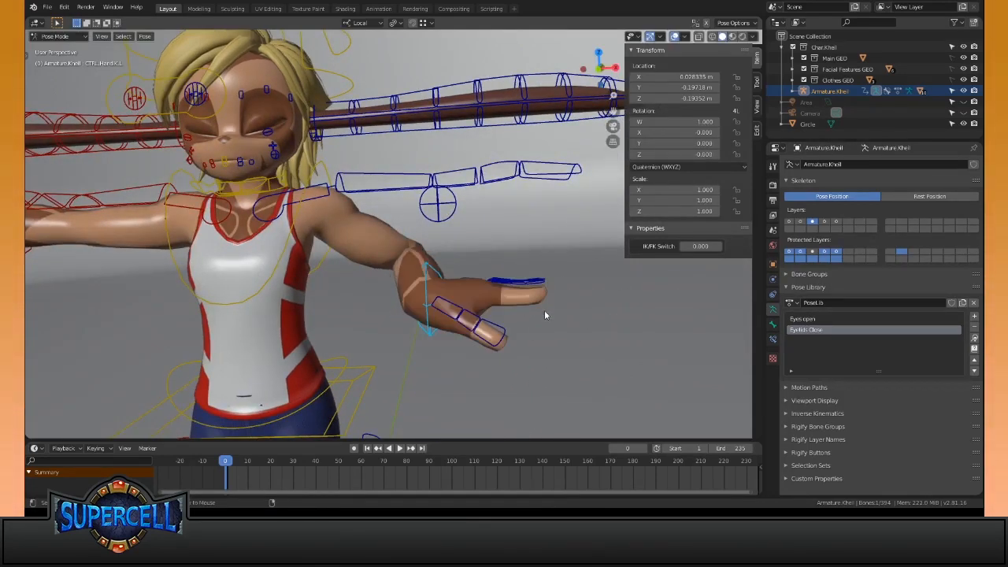
{"action": "key", "text": "alt+g"}
{"action": "middle_click_drag", "start_coordinate": [512, 292], "coordinate": [546, 233]}
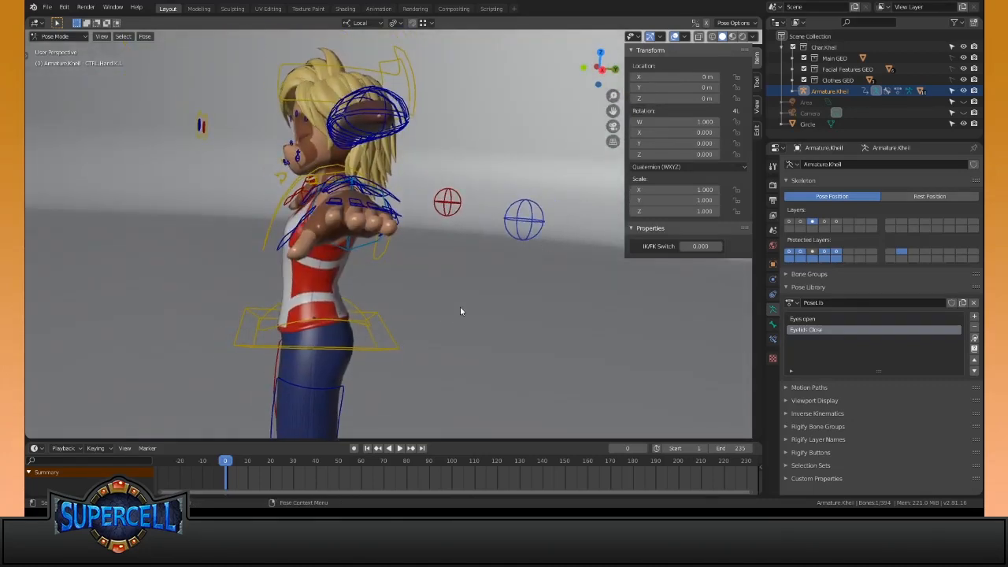
Try moving the left arm's pole control from behind to change the direction the elbow points
{"action": "middle_click_drag", "start_coordinate": [314, 296], "coordinate": [389, 361]}
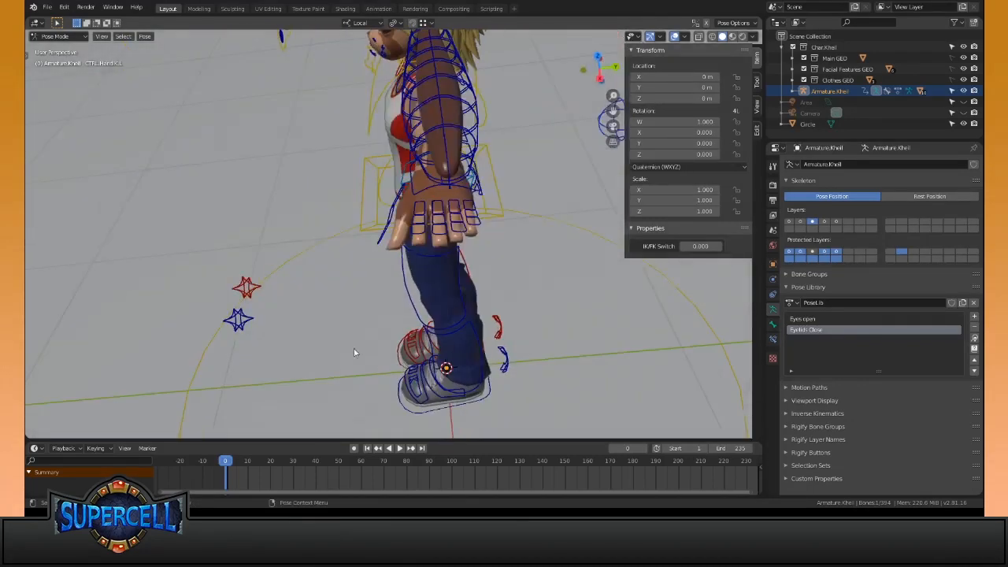
{"action": "middle_click_drag", "start_coordinate": [268, 343], "coordinate": [459, 274]}
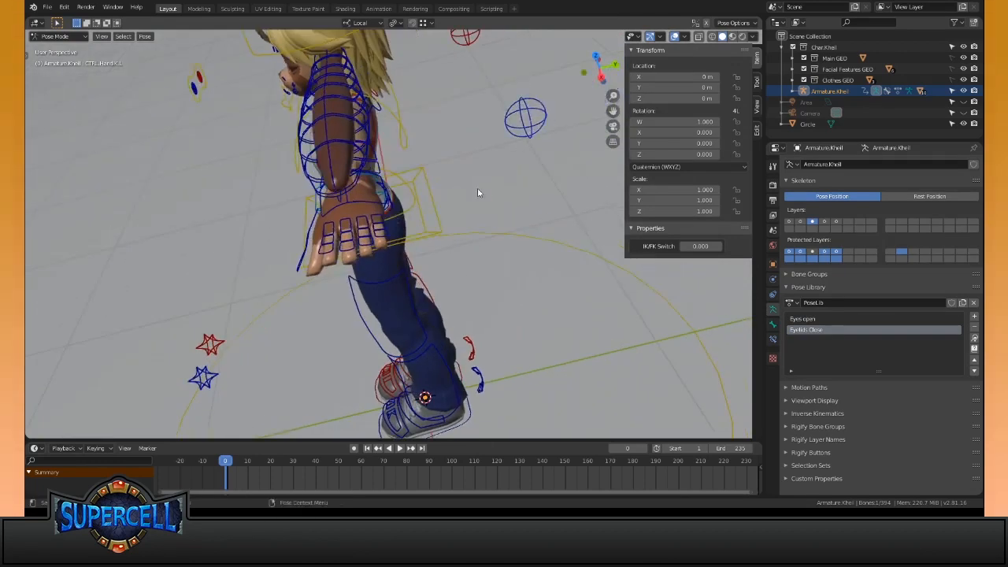
{"action": "middle_click_drag", "start_coordinate": [477, 192], "coordinate": [561, 196]}
{"action": "key", "text": "g"}
{"action": "right_click", "coordinate": [446, 278]}
{"action": "middle_click_drag", "start_coordinate": [446, 278], "coordinate": [531, 206]}
{"action": "left_click", "coordinate": [460, 269]}
{"action": "middle_click_drag", "start_coordinate": [459, 269], "coordinate": [354, 236]}
{"action": "left_click", "coordinate": [522, 170]}
{"action": "middle_click_drag", "start_coordinate": [516, 170], "coordinate": [419, 215]}
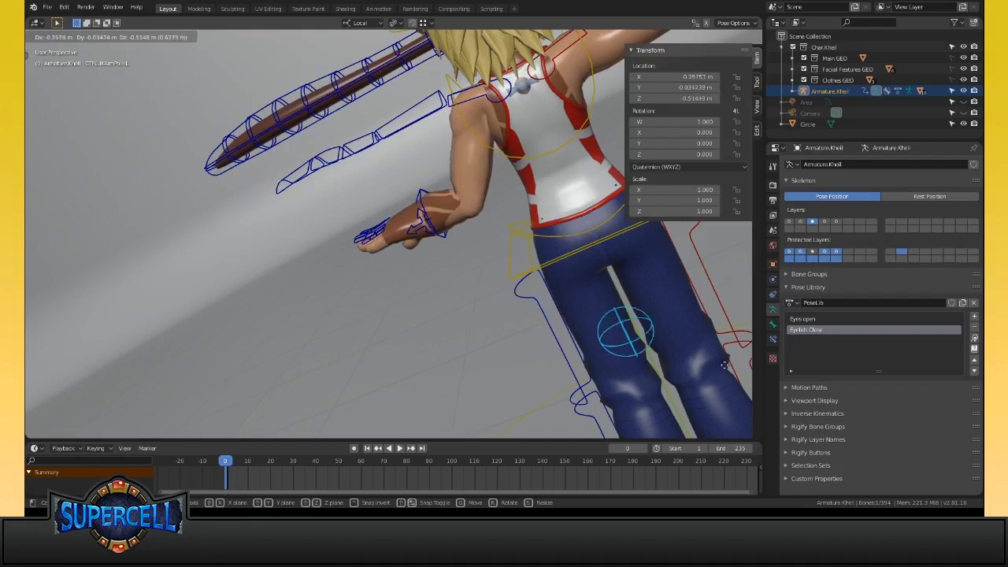
{"action": "middle_click_drag", "start_coordinate": [429, 289], "coordinate": [493, 197]}
Set the left hand's IK/FK Switch to 1.000 and rotate the FK upper arm control downward
{"action": "scroll", "coordinate": [437, 203], "scroll_direction": "up", "scroll_amount": 8}
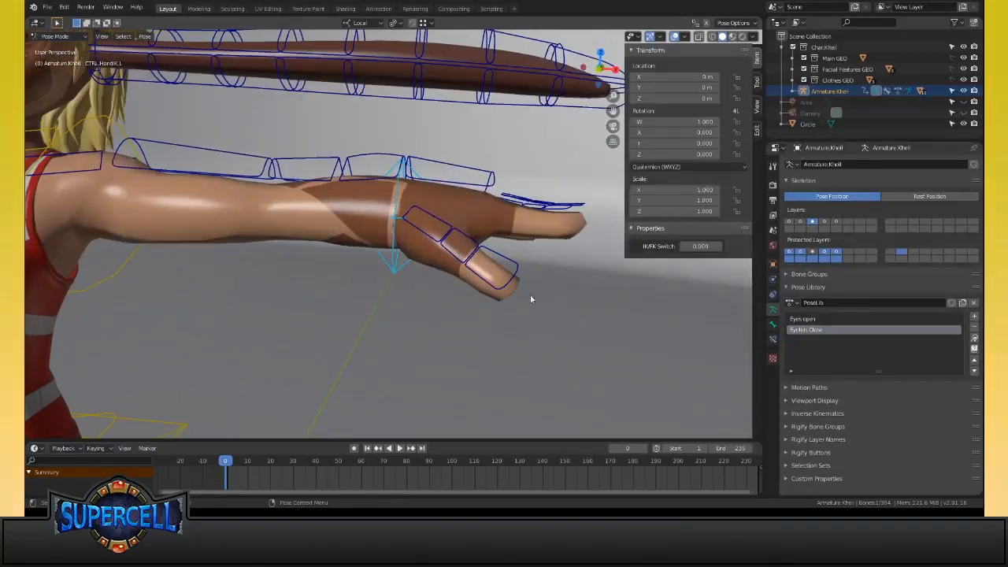
{"action": "middle_click_drag", "start_coordinate": [385, 237], "coordinate": [503, 262], "text": "shift"}
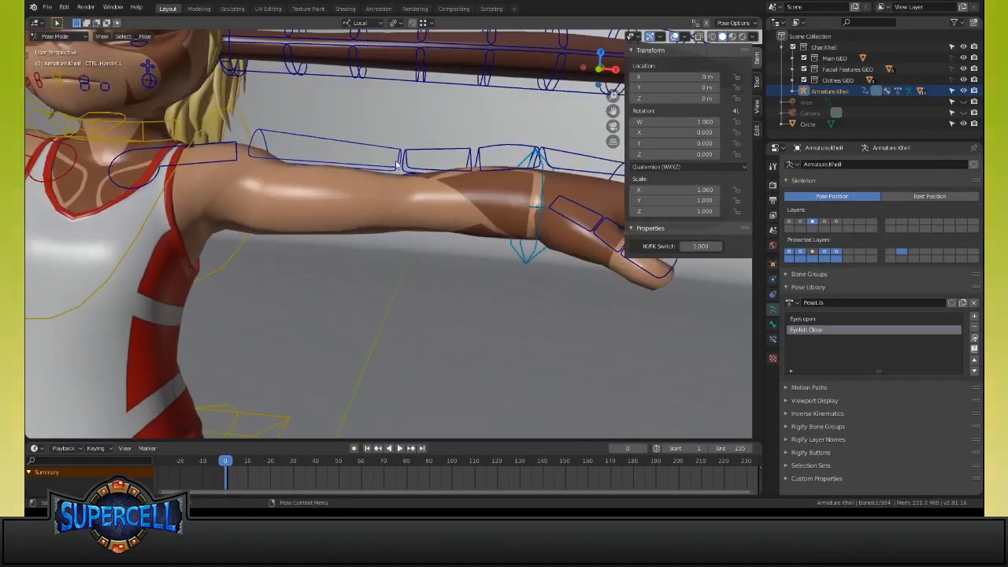
{"action": "left_click", "coordinate": [378, 166]}
{"action": "key", "text": "r"}
{"action": "left_click", "coordinate": [502, 282]}
Rotate the left forearm FK control freely and in the view plane to bend the elbow
{"action": "left_click", "coordinate": [440, 281]}
{"action": "key", "text": "r"}
{"action": "key", "text": "r"}
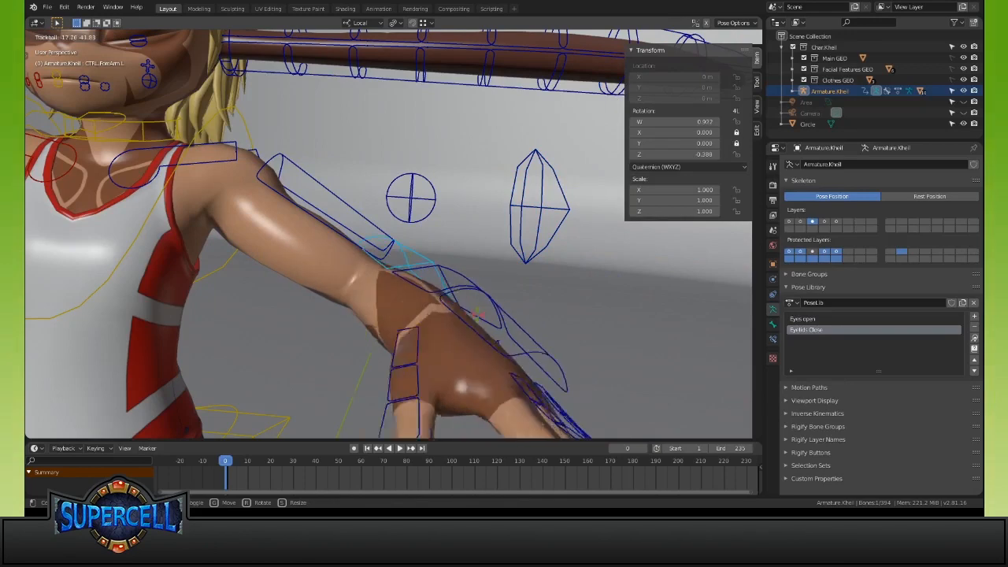
{"action": "left_click", "coordinate": [489, 324]}
{"action": "middle_click_drag", "start_coordinate": [490, 324], "coordinate": [324, 394]}
{"action": "middle_click_drag", "start_coordinate": [324, 394], "coordinate": [479, 240], "text": "shift"}
{"action": "key", "text": "r"}
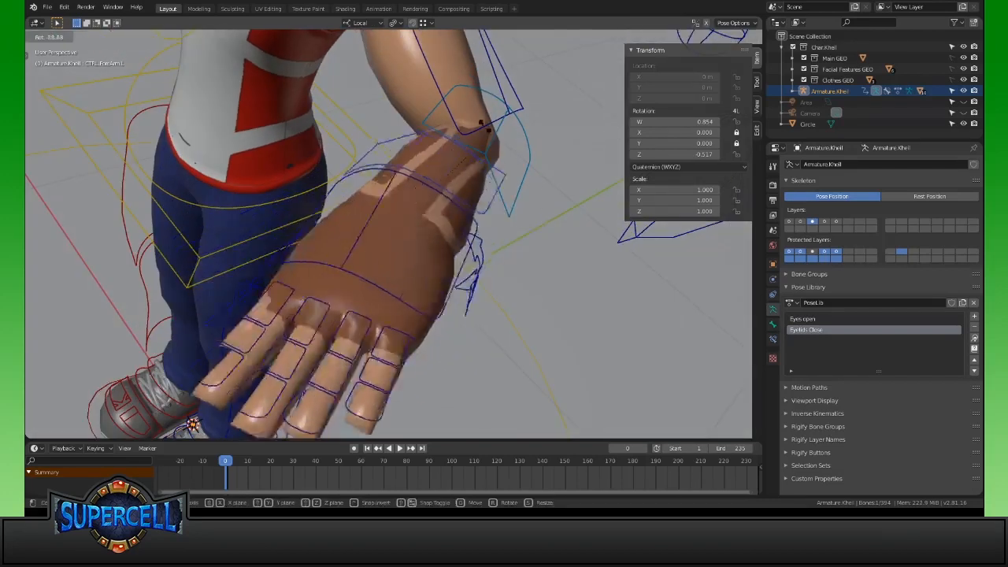
{"action": "left_click", "coordinate": [434, 139]}
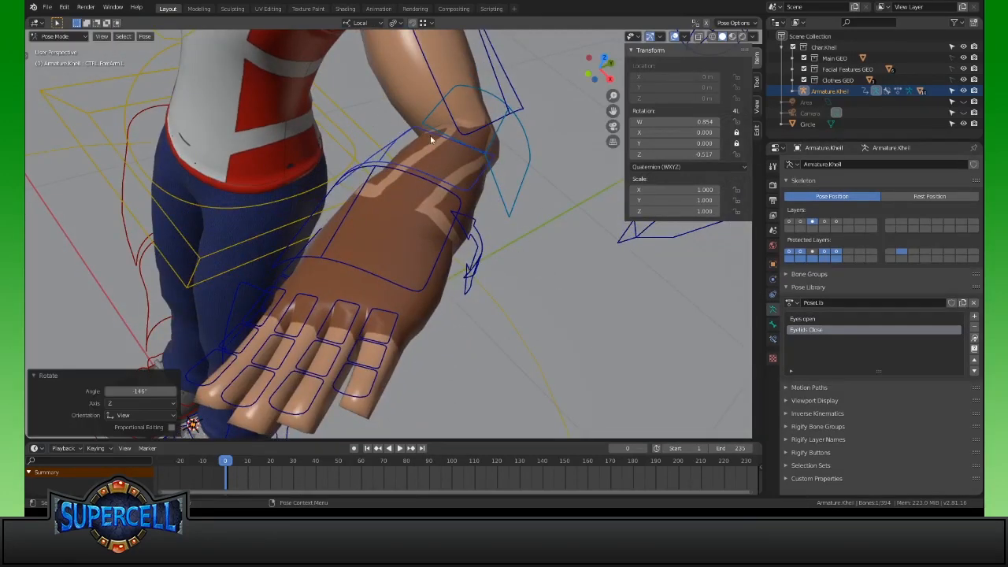
{"action": "key", "text": "r"}
{"action": "left_click", "coordinate": [442, 148]}
Rotate the left hand FK control freely several times to test the wrist bend
{"action": "middle_click_drag", "start_coordinate": [496, 230], "coordinate": [544, 258]}
{"action": "left_click", "coordinate": [544, 258]}
{"action": "key", "text": "r"}
{"action": "key", "text": "r"}
{"action": "left_click", "coordinate": [515, 293]}
{"action": "key", "text": "r"}
{"action": "key", "text": "r"}
{"action": "left_click", "coordinate": [560, 291]}
{"action": "key", "text": "r"}
{"action": "key", "text": "r"}
{"action": "left_click", "coordinate": [542, 252]}
{"action": "middle_click_drag", "start_coordinate": [541, 252], "coordinate": [472, 345]}
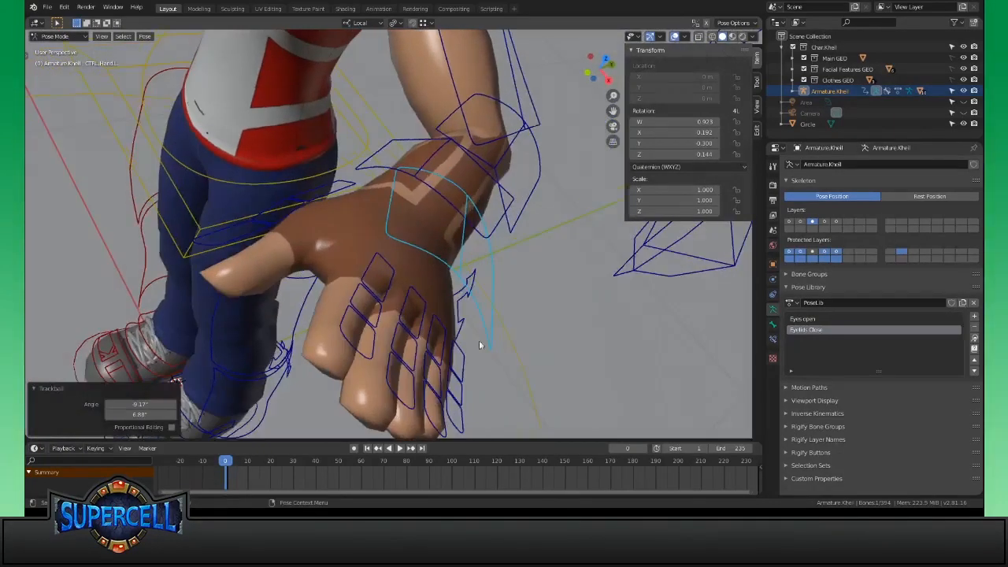
Clear the rotation of all the rig's controls to bring the left arm back to its default pose
{"action": "key", "text": "a"}
{"action": "key", "text": "alt+r"}
{"action": "middle_click_drag", "start_coordinate": [597, 303], "coordinate": [406, 266], "text": "shift"}
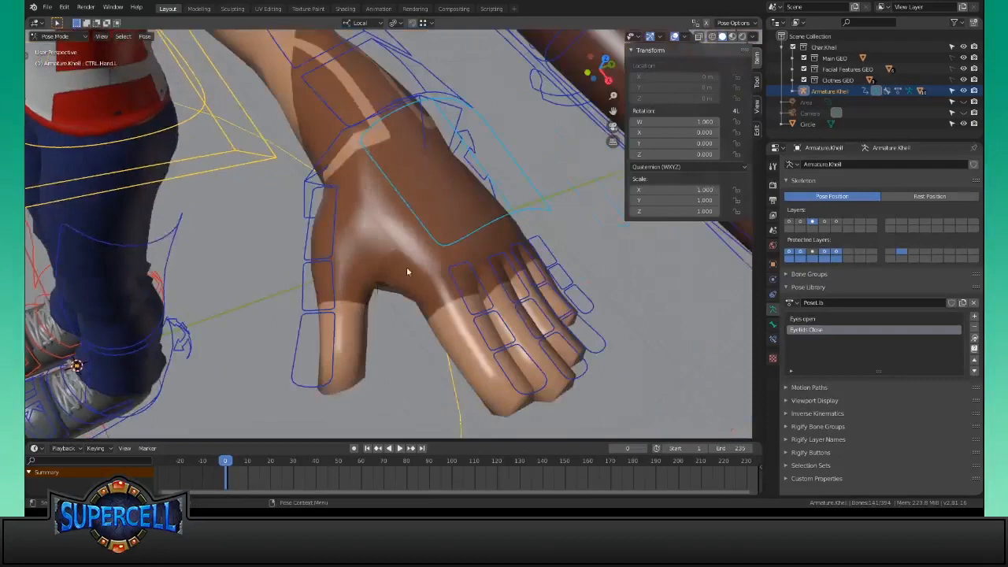
Select the left index finger's base control and try curling the finger about its local X axis
{"action": "middle_click_drag", "start_coordinate": [576, 305], "coordinate": [530, 243]}
{"action": "left_click", "coordinate": [548, 250]}
{"action": "scroll", "coordinate": [533, 258], "scroll_direction": "up", "scroll_amount": 2}
{"action": "middle_click_drag", "start_coordinate": [500, 301], "coordinate": [598, 292]}
{"action": "middle_click_drag", "start_coordinate": [461, 250], "coordinate": [473, 276]}
{"action": "middle_click_drag", "start_coordinate": [540, 323], "coordinate": [500, 315]}
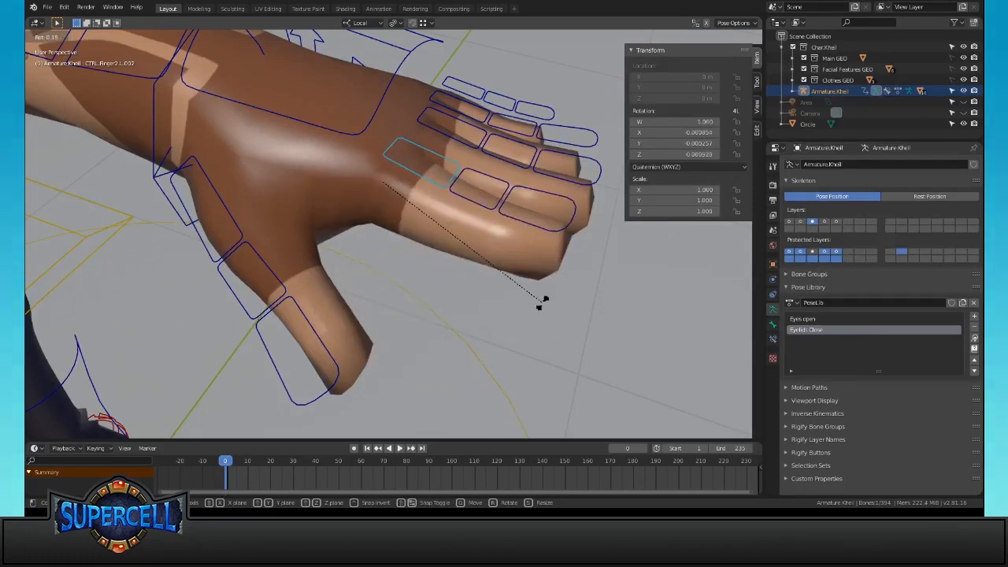
{"action": "middle_click_drag", "start_coordinate": [452, 289], "coordinate": [434, 272]}
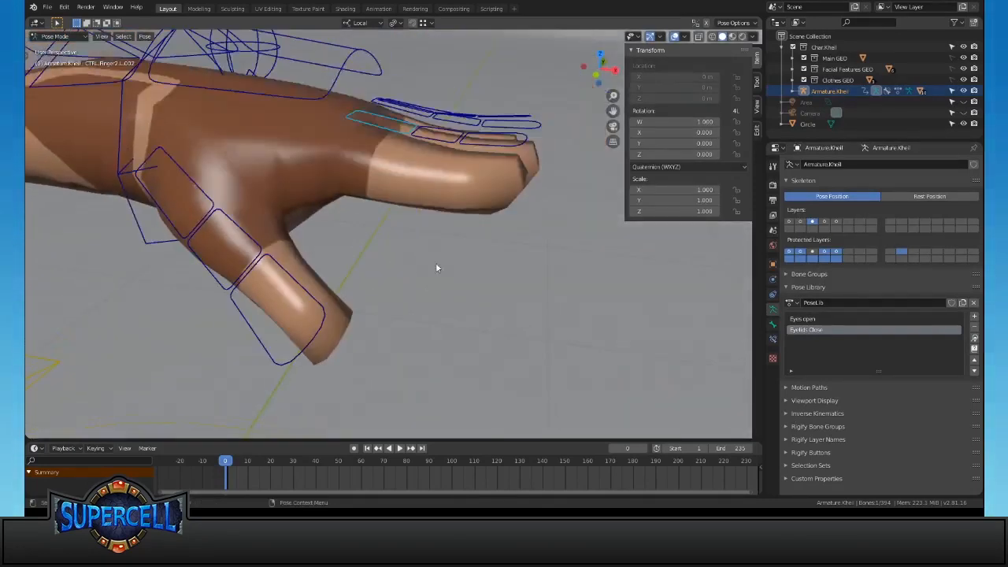
{"action": "key", "text": "r"}
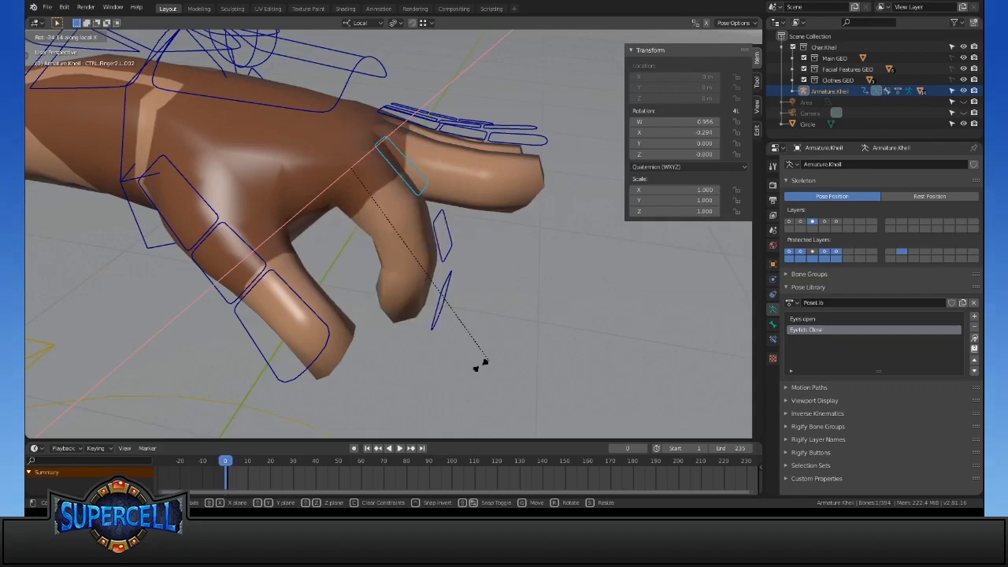
{"action": "key", "text": "Escape"}
Try curling all four left fingers together with their base controls about local X, and undo the curl
{"action": "middle_click_drag", "start_coordinate": [467, 304], "coordinate": [236, 238]}
{"action": "key", "text": "r"}
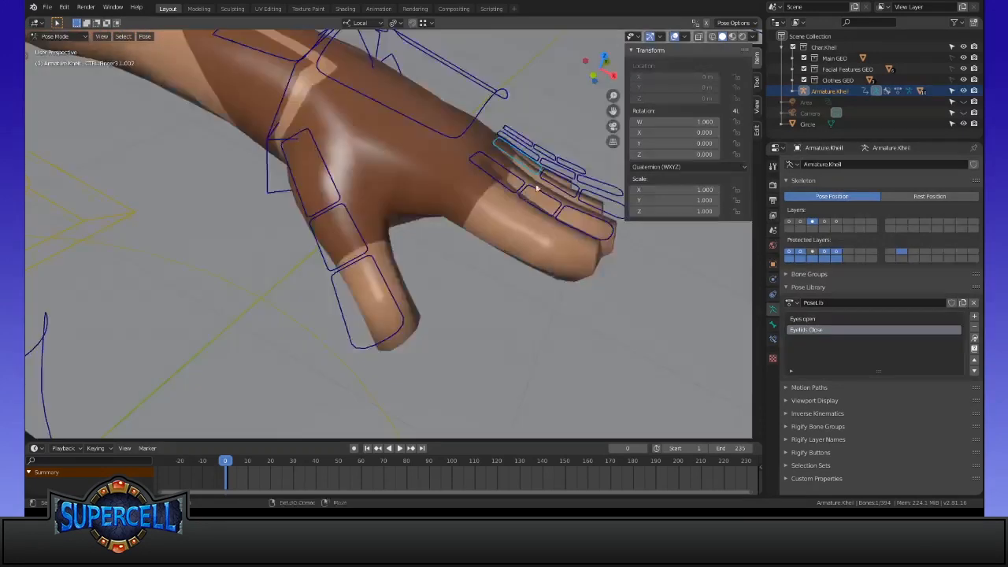
{"action": "middle_click_drag", "start_coordinate": [537, 187], "coordinate": [443, 208]}
{"action": "middle_click_drag", "start_coordinate": [485, 270], "coordinate": [496, 167]}
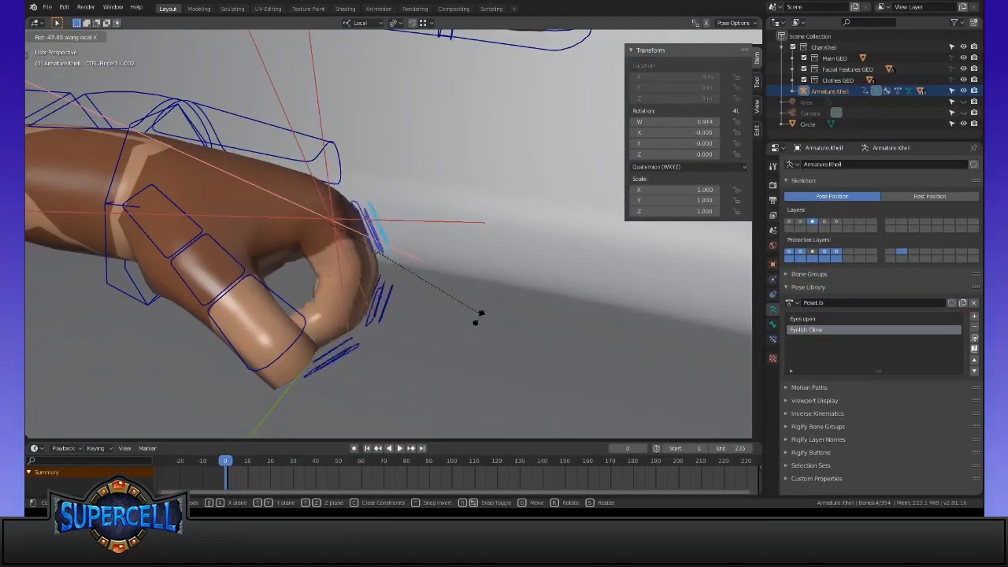
{"action": "left_click", "coordinate": [423, 345]}
{"action": "middle_click_drag", "start_coordinate": [423, 345], "coordinate": [151, 339]}
{"action": "middle_click_drag", "start_coordinate": [622, 338], "coordinate": [539, 298]}
{"action": "middle_click_drag", "start_coordinate": [484, 329], "coordinate": [518, 348]}
{"action": "key", "text": "ctrl+z"}
Bend the left little finger's middle joint by about -52.7° on local X and rotate its tip joint
{"action": "middle_click_drag", "start_coordinate": [444, 303], "coordinate": [474, 268]}
{"action": "left_click", "coordinate": [367, 229]}
{"action": "left_click", "coordinate": [445, 153]}
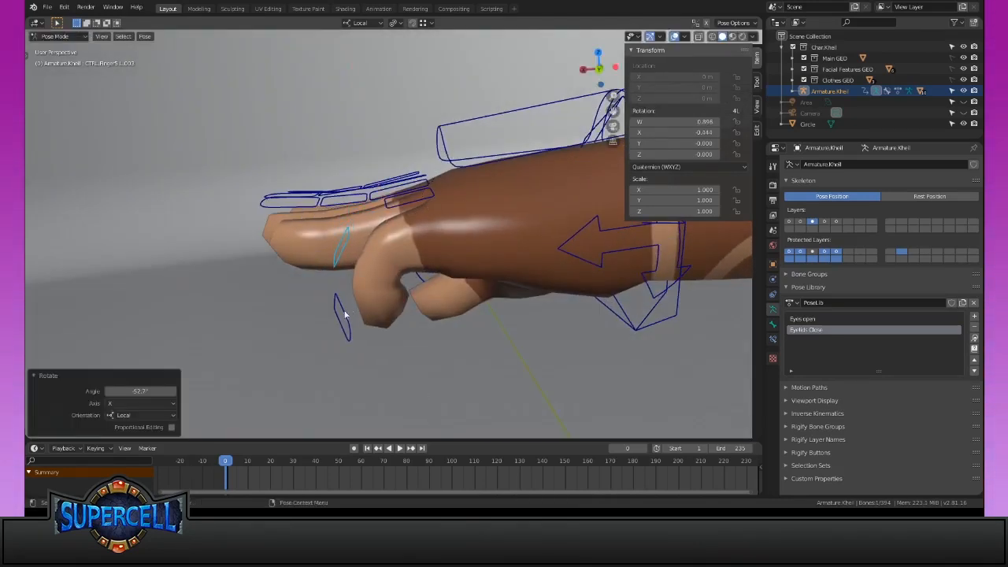
{"action": "left_click", "coordinate": [475, 342]}
{"action": "middle_click_drag", "start_coordinate": [475, 344], "coordinate": [470, 250]}
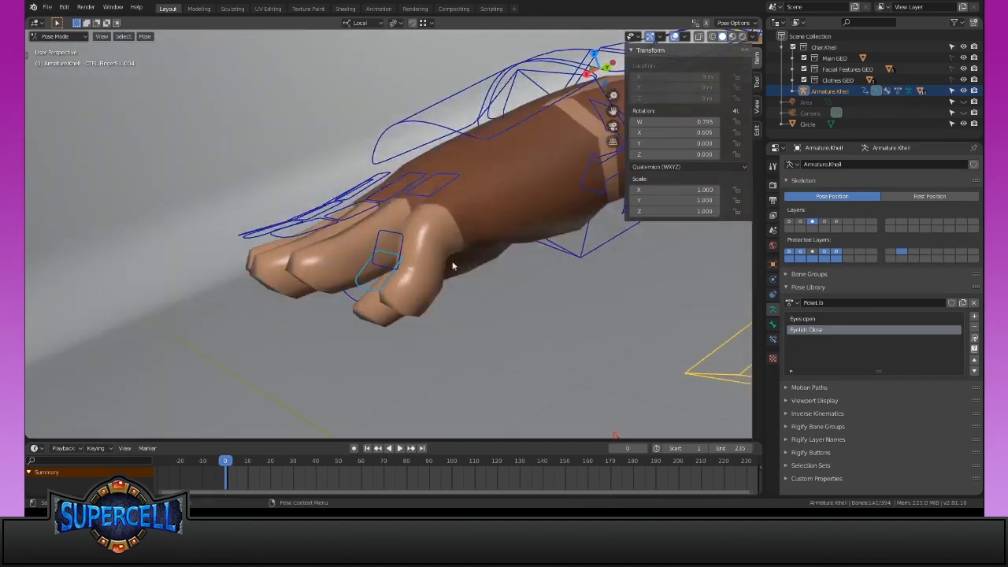
Try rotating the left little finger's base control about the X axis, and return the finger to its default pose
{"action": "middle_click_drag", "start_coordinate": [496, 281], "coordinate": [474, 240]}
{"action": "key", "text": "r"}
{"action": "key", "text": "x"}
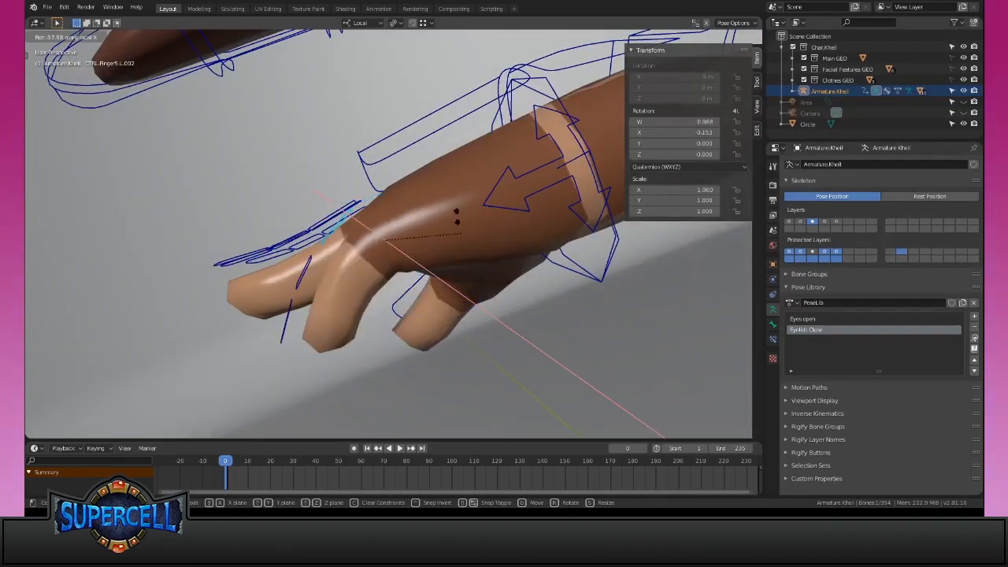
{"action": "right_click", "coordinate": [454, 298]}
{"action": "middle_click_drag", "start_coordinate": [453, 297], "coordinate": [463, 215]}
{"action": "left_click", "coordinate": [407, 142]}
{"action": "key", "text": "r"}
{"action": "key", "text": "x"}
{"action": "key", "text": "x"}
{"action": "left_click", "coordinate": [476, 350]}
{"action": "middle_click_drag", "start_coordinate": [477, 350], "coordinate": [492, 251]}
{"action": "middle_click_drag", "start_coordinate": [409, 294], "coordinate": [449, 221]}
{"action": "key", "text": "a"}
Select the left palm control and try rotating it freely and about its local Y axis
{"action": "middle_click_drag", "start_coordinate": [496, 287], "coordinate": [377, 259]}
{"action": "middle_click_drag", "start_coordinate": [548, 290], "coordinate": [392, 321]}
{"action": "middle_click_drag", "start_coordinate": [541, 257], "coordinate": [464, 226]}
{"action": "middle_click_drag", "start_coordinate": [366, 272], "coordinate": [441, 211]}
{"action": "key", "text": "r"}
{"action": "key", "text": "r"}
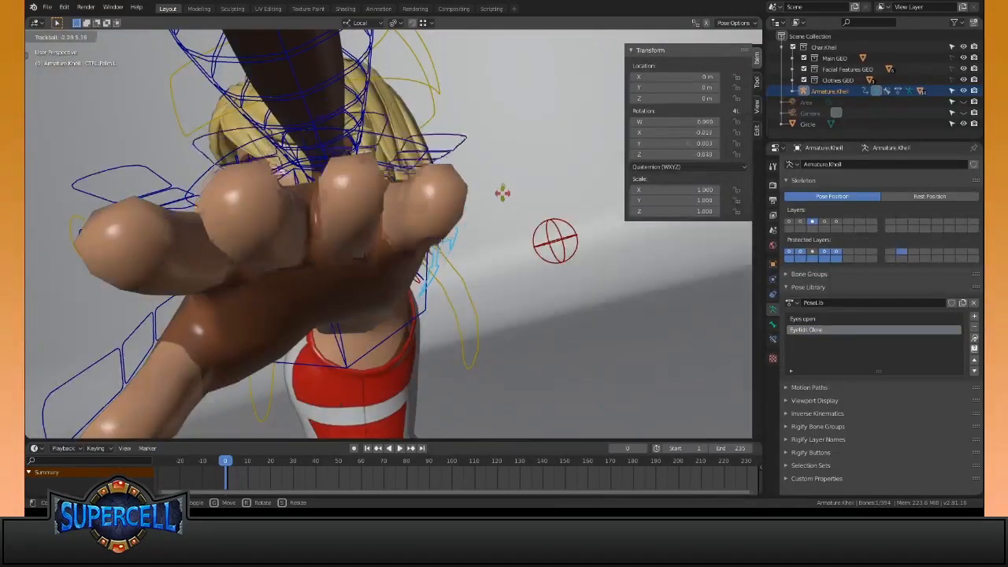
{"action": "right_click", "coordinate": [507, 203]}
{"action": "key", "text": "r"}
{"action": "key", "text": "y"}
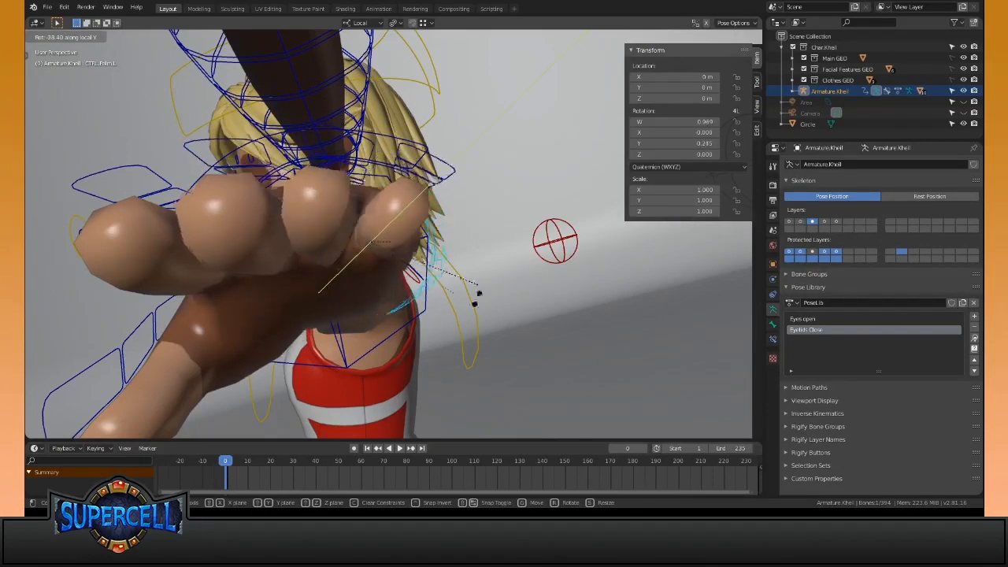
{"action": "middle_click_drag", "start_coordinate": [475, 181], "coordinate": [489, 217]}
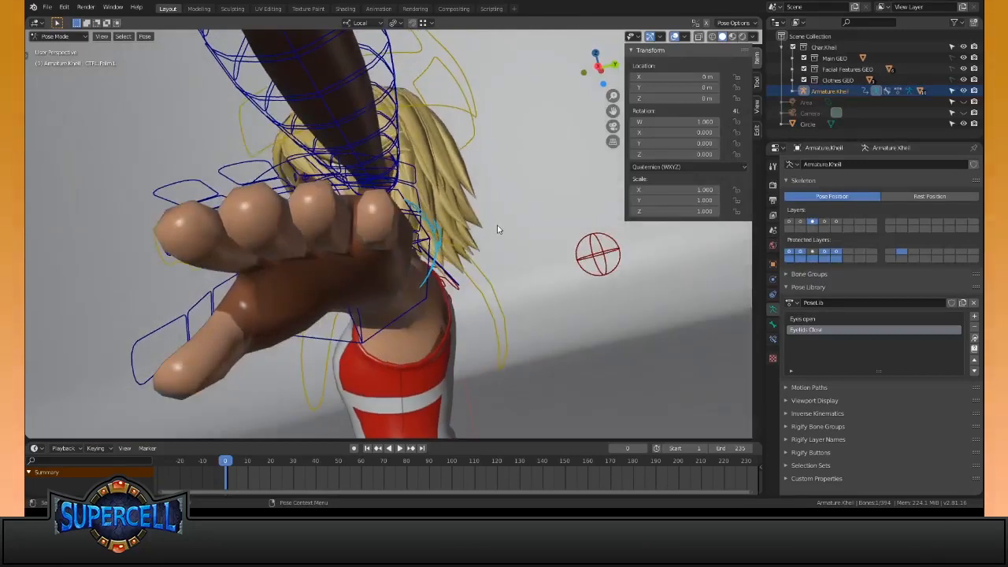
Cup the left hand by rotating the palm control freely and by about -27.7° on its local Y axis
{"action": "key", "text": "r"}
{"action": "left_click", "coordinate": [496, 236]}
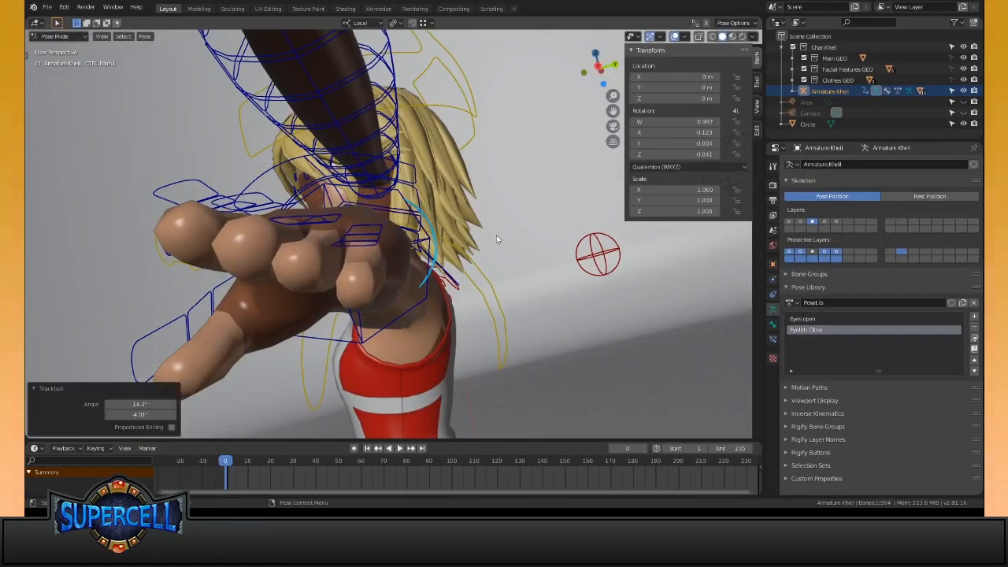
{"action": "left_click", "coordinate": [492, 292]}
{"action": "middle_click_drag", "start_coordinate": [492, 292], "coordinate": [495, 286]}
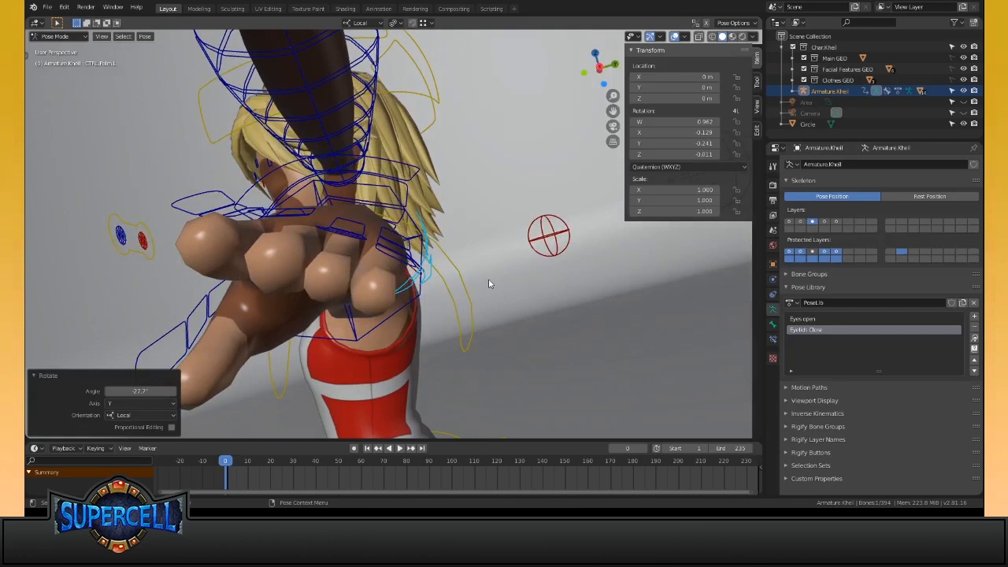
{"action": "key", "text": "r"}
{"action": "key", "text": "r"}
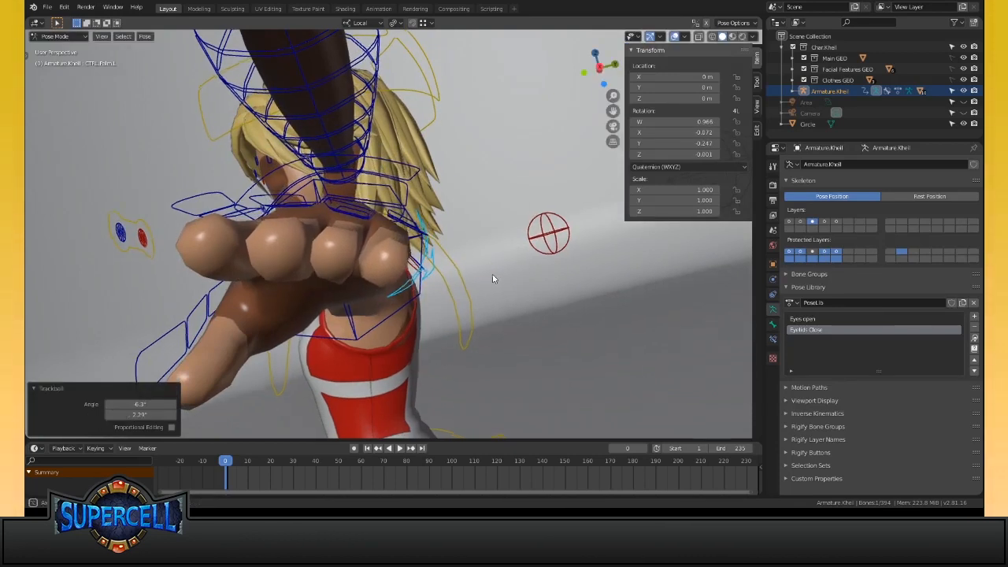
{"action": "key", "text": "r"}
{"action": "right_click", "coordinate": [475, 270]}
Select the base controls of the four left fingers and rotate them about local X to curl them into a fist
{"action": "middle_click_drag", "start_coordinate": [475, 270], "coordinate": [295, 202]}
{"action": "left_click_drag", "start_coordinate": [295, 202], "coordinate": [309, 234]}
{"action": "middle_click_drag", "start_coordinate": [309, 234], "coordinate": [386, 200]}
{"action": "key", "text": "r"}
{"action": "key", "text": "x"}
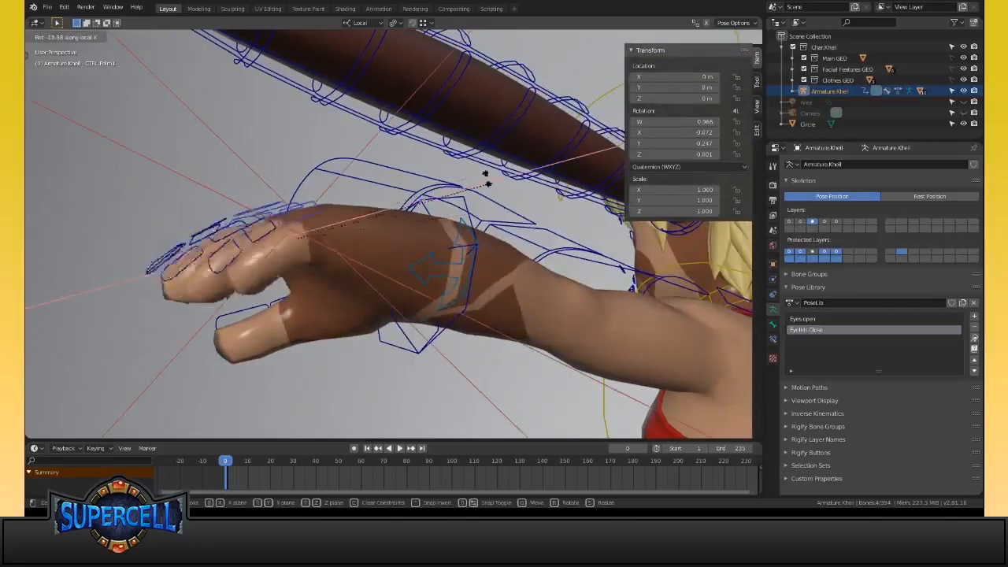
{"action": "left_click", "coordinate": [317, 142]}
{"action": "middle_click_drag", "start_coordinate": [317, 141], "coordinate": [423, 262]}
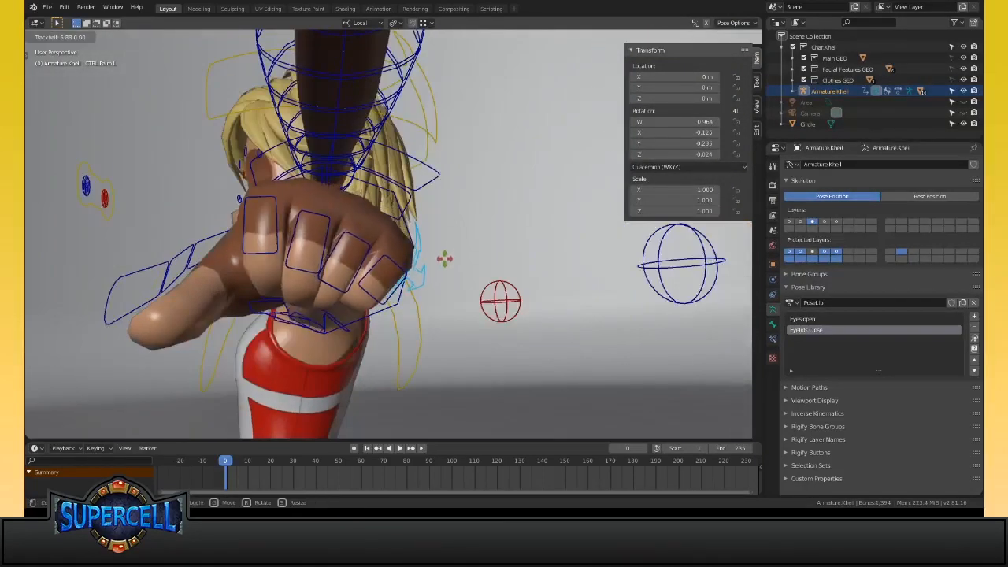
Try rotating the left palm control freely with the fist closed, and clear the rotation of all controls
{"action": "left_click", "coordinate": [442, 274]}
{"action": "key", "text": "ctrl+z"}
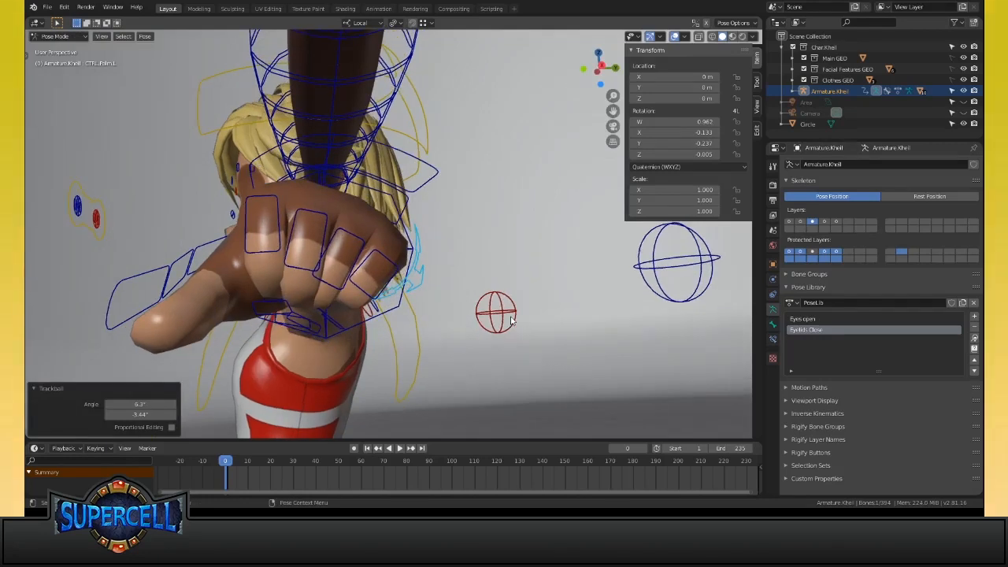
{"action": "middle_click_drag", "start_coordinate": [401, 341], "coordinate": [547, 315]}
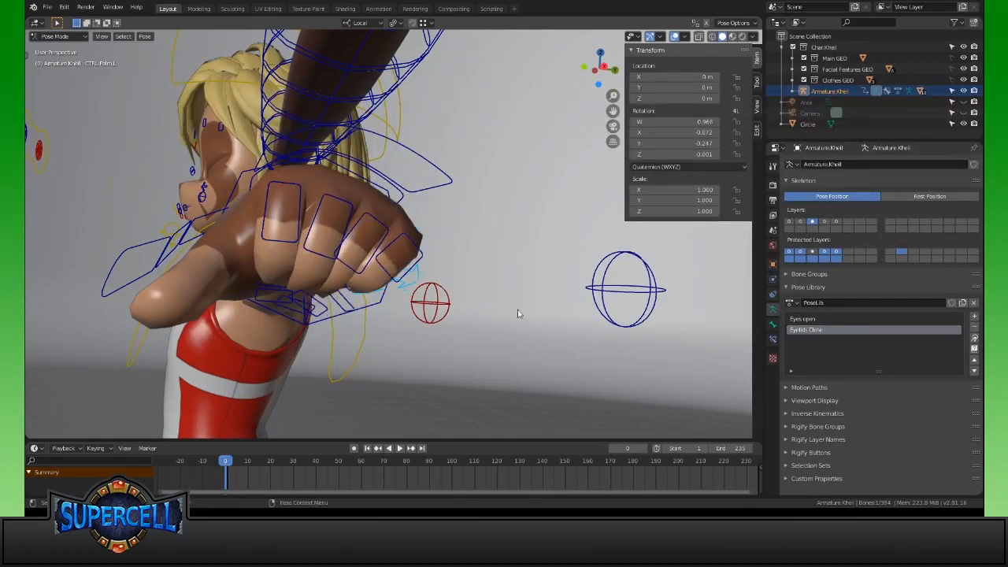
{"action": "key", "text": "a"}
{"action": "key", "text": "alt+r"}
Try rotating the left index finger's base control about its local Z axis
{"action": "middle_click_drag", "start_coordinate": [340, 308], "coordinate": [437, 301]}
{"action": "left_click", "coordinate": [321, 311]}
{"action": "key", "text": "z"}
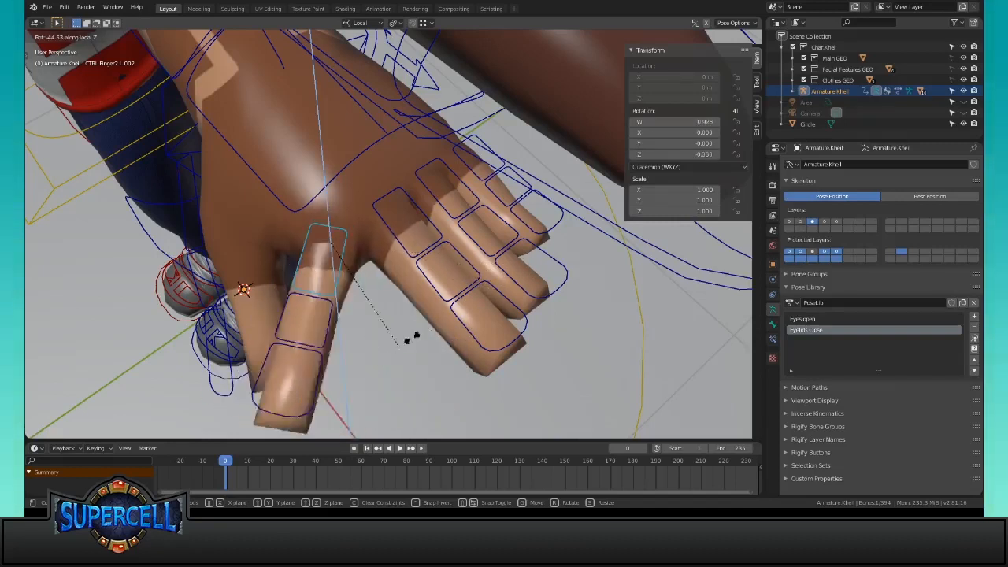
{"action": "right_click", "coordinate": [459, 315]}
Select the neck control and try moving it freely to stretch the neck
{"action": "middle_click_drag", "start_coordinate": [458, 325], "coordinate": [422, 231]}
{"action": "left_click", "coordinate": [412, 237]}
{"action": "key", "text": "g"}
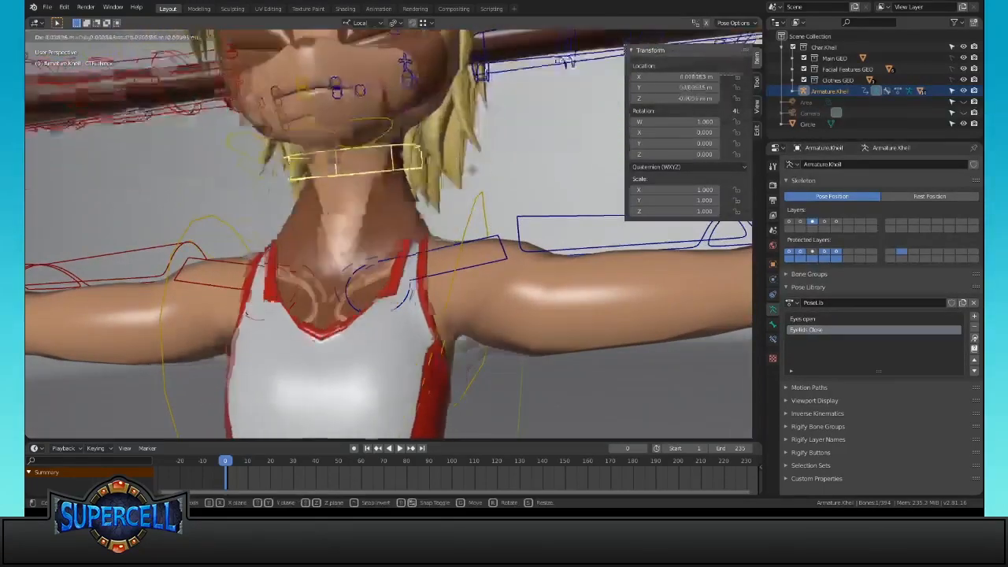
{"action": "right_click", "coordinate": [480, 188]}
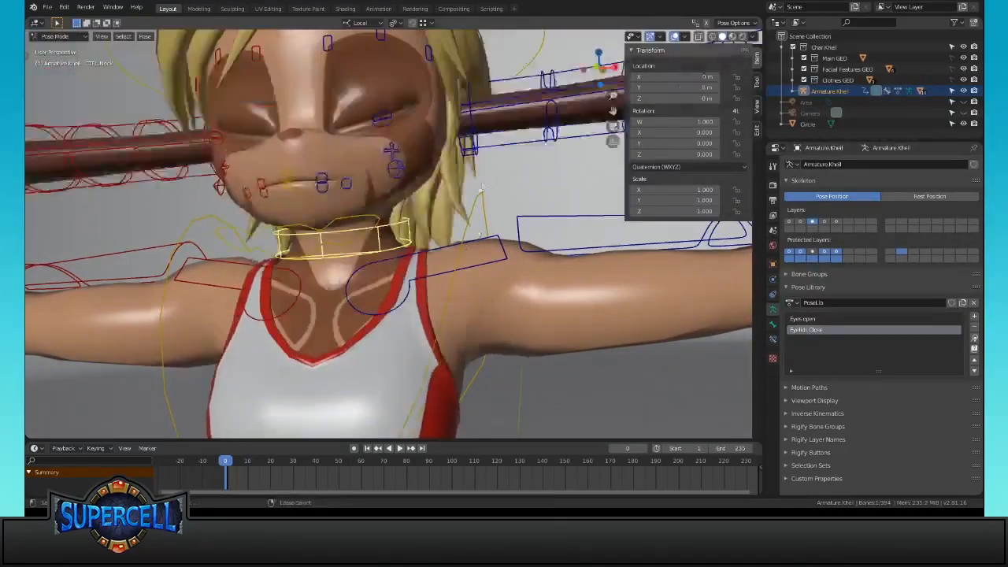
{"action": "scroll", "coordinate": [480, 188], "scroll_direction": "down", "scroll_amount": 4}
{"action": "key", "text": "g"}
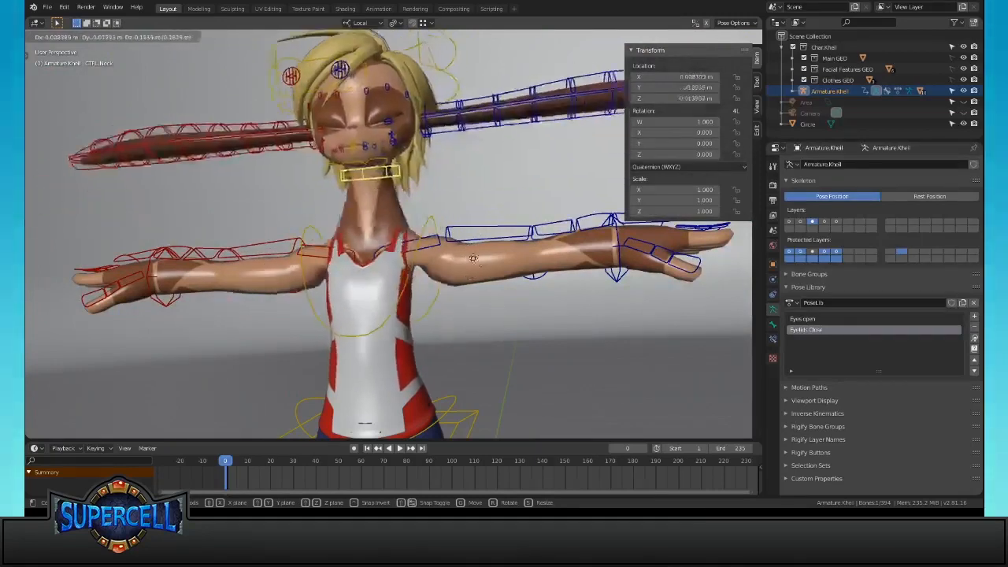
{"action": "right_click", "coordinate": [476, 258]}
{"action": "scroll", "coordinate": [488, 257], "scroll_direction": "up", "scroll_amount": 3}
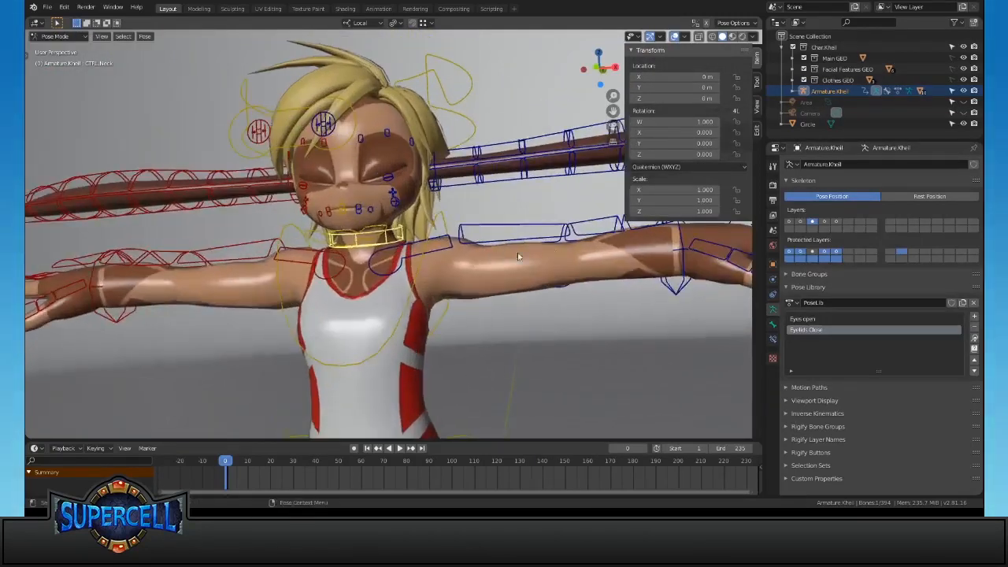
Try rotating the neck control freely to tilt the head and neck
{"action": "scroll", "coordinate": [506, 254], "scroll_direction": "up", "scroll_amount": 4}
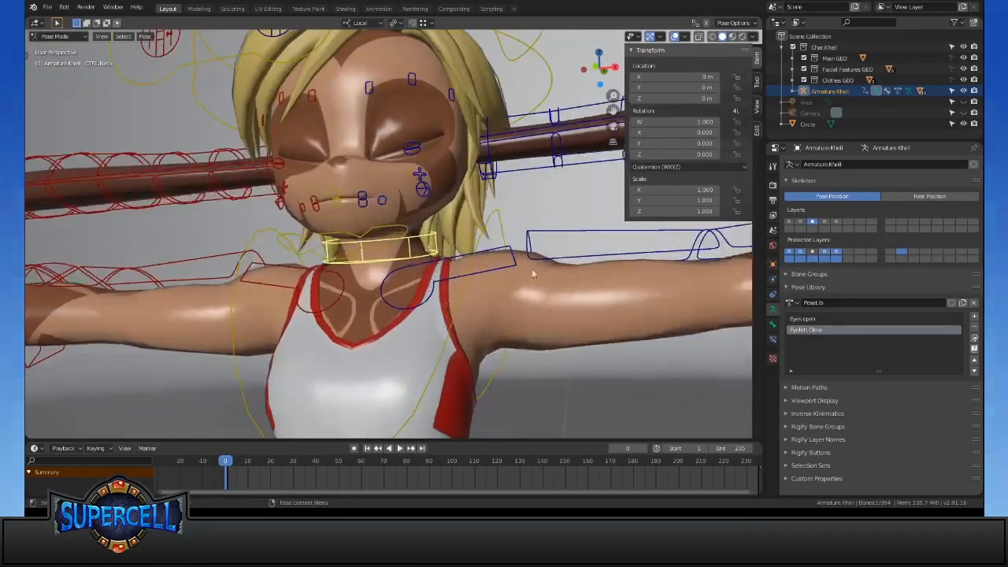
{"action": "key", "text": "r"}
{"action": "middle_click_drag", "start_coordinate": [519, 307], "coordinate": [596, 296]}
{"action": "right_click", "coordinate": [516, 308]}
{"action": "scroll", "coordinate": [570, 277], "scroll_direction": "up", "scroll_amount": 2}
{"action": "key", "text": "r"}
{"action": "key", "text": "r"}
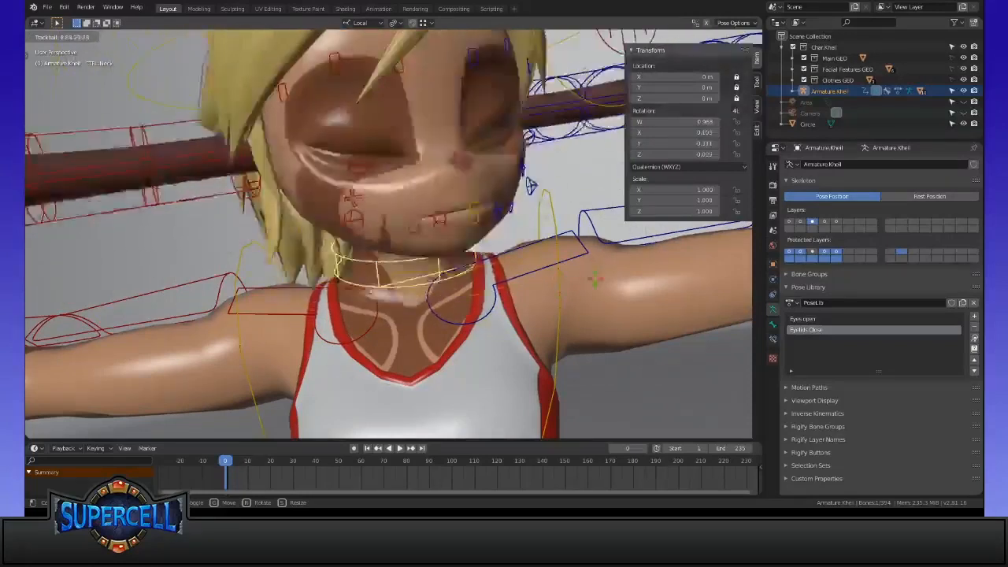
{"action": "right_click", "coordinate": [461, 126]}
Apply the Eyes open pose from the pose library to the eyelid controls
{"action": "middle_click_drag", "start_coordinate": [461, 126], "coordinate": [359, 161], "text": "shift"}
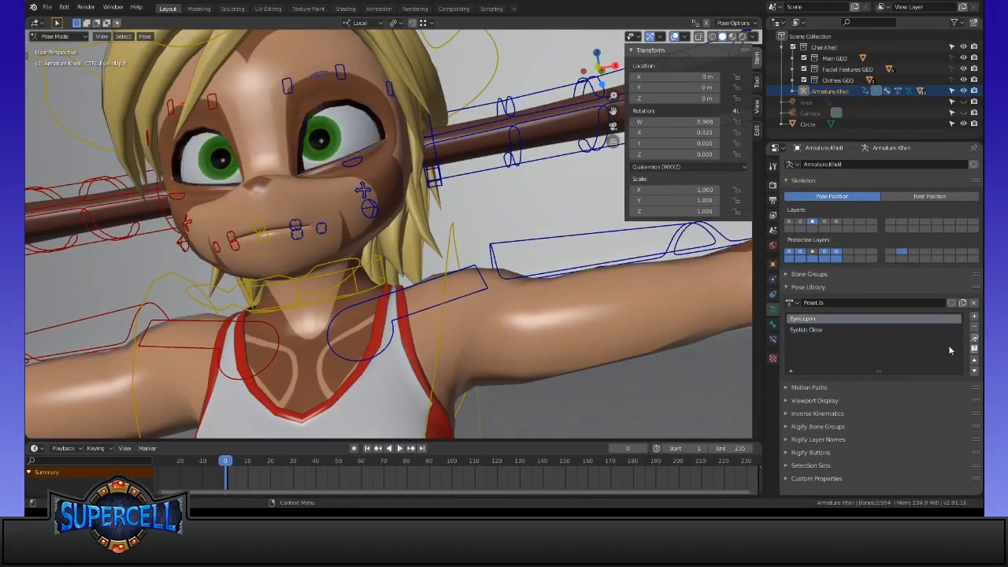
{"action": "key", "text": "alt+r"}
{"action": "middle_click_drag", "start_coordinate": [441, 309], "coordinate": [390, 270]}
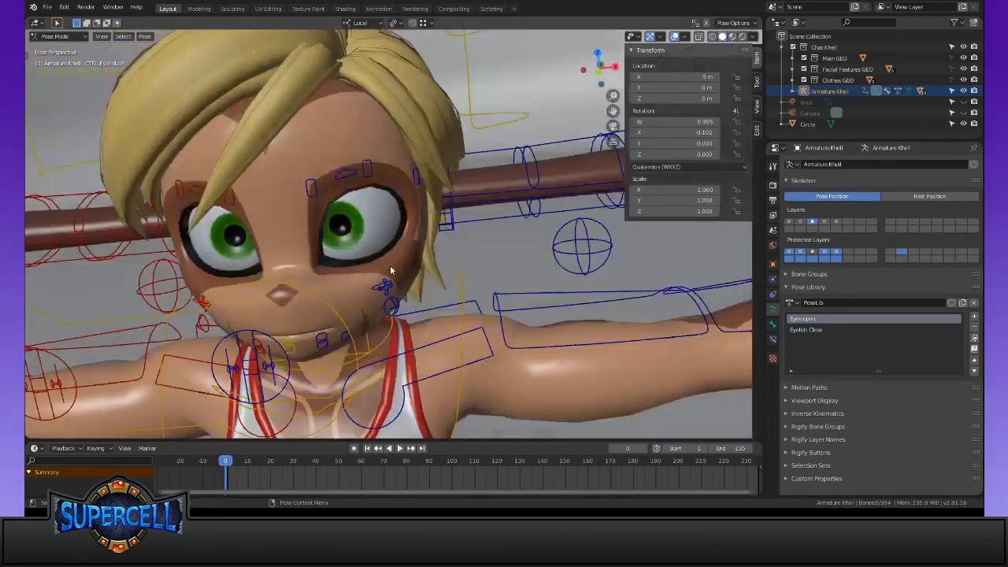
Examine the character from several angles, from the face down along the body and back
{"action": "middle_click_drag", "start_coordinate": [268, 334], "coordinate": [279, 307]}
{"action": "scroll", "coordinate": [280, 308], "scroll_direction": "down", "scroll_amount": 2}
{"action": "middle_click_drag", "start_coordinate": [520, 304], "coordinate": [447, 303]}
{"action": "scroll", "coordinate": [514, 283], "scroll_direction": "down", "scroll_amount": 6}
{"action": "middle_click_drag", "start_coordinate": [504, 346], "coordinate": [497, 221], "text": "shift"}
{"action": "middle_click_drag", "start_coordinate": [500, 271], "coordinate": [479, 255]}
{"action": "middle_click_drag", "start_coordinate": [476, 218], "coordinate": [473, 417], "text": "shift"}
{"action": "scroll", "coordinate": [464, 236], "scroll_direction": "up", "scroll_amount": 5}
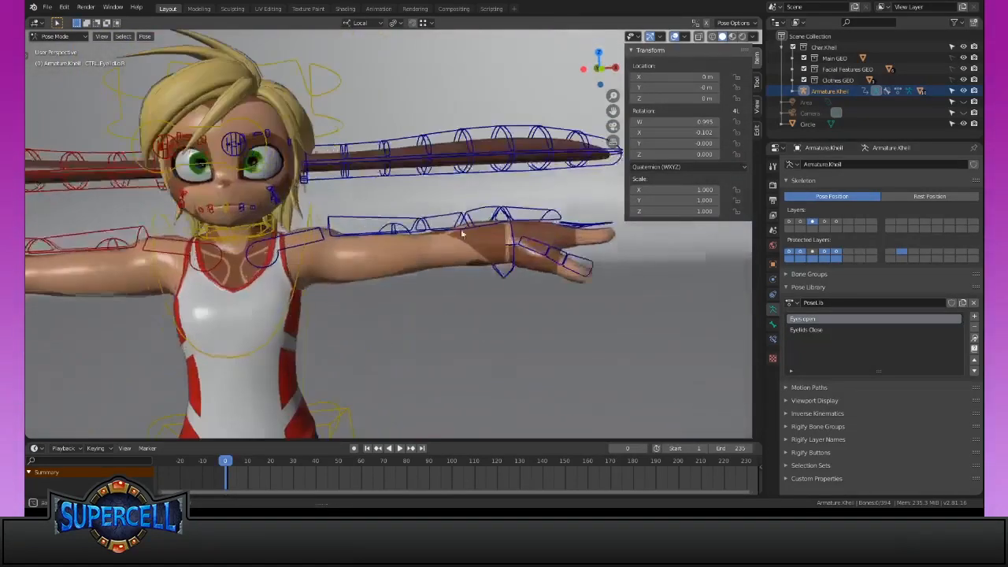
Select the left ear's first segment control and try rotating it to raise the ear
{"action": "middle_click_drag", "start_coordinate": [461, 231], "coordinate": [428, 275]}
{"action": "scroll", "coordinate": [535, 307], "scroll_direction": "up", "scroll_amount": 2}
{"action": "middle_click_drag", "start_coordinate": [540, 311], "coordinate": [571, 321]}
{"action": "left_click", "coordinate": [281, 184]}
{"action": "middle_click_drag", "start_coordinate": [281, 183], "coordinate": [579, 356]}
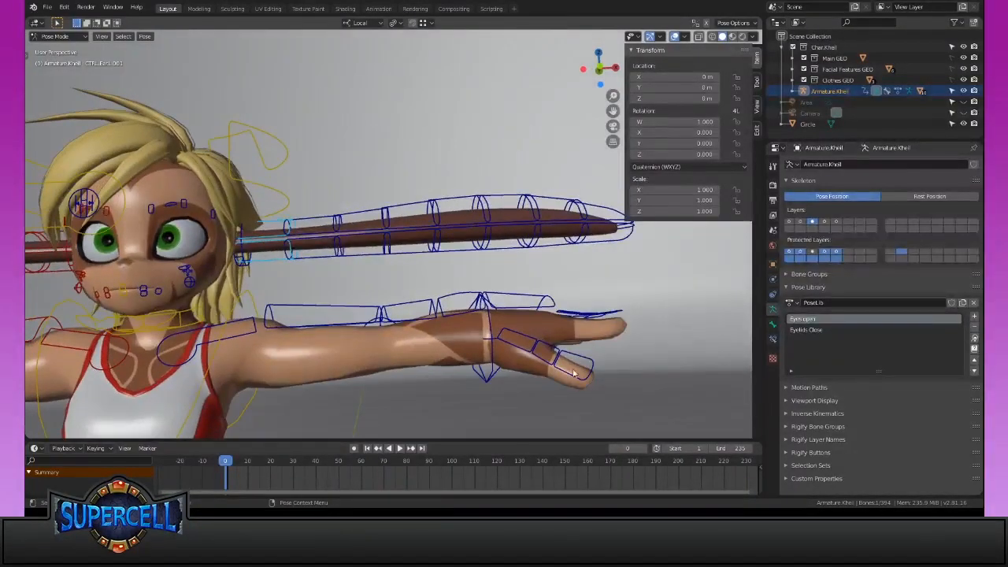
{"action": "middle_click_drag", "start_coordinate": [577, 270], "coordinate": [624, 365]}
{"action": "key", "text": "r"}
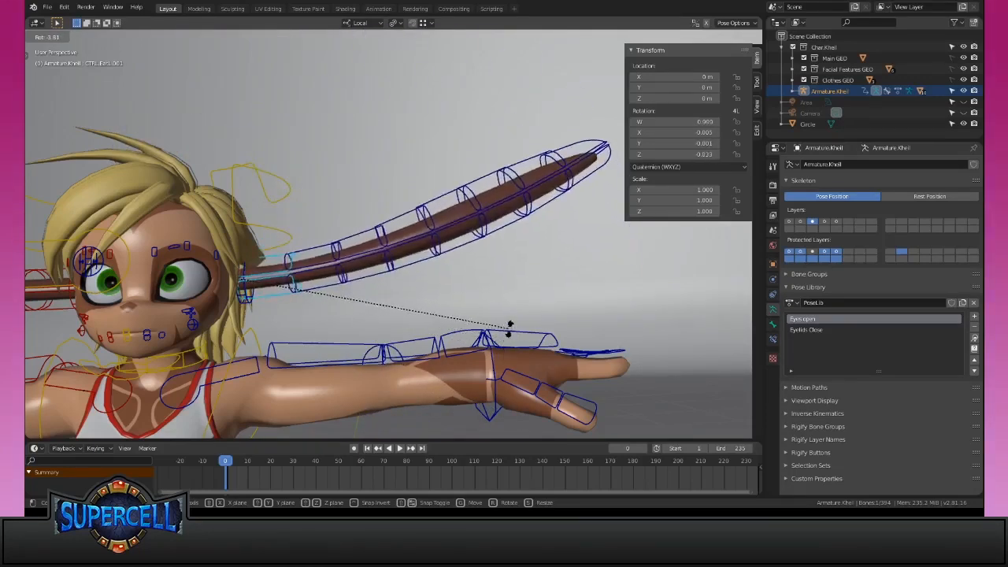
{"action": "right_click", "coordinate": [516, 335]}
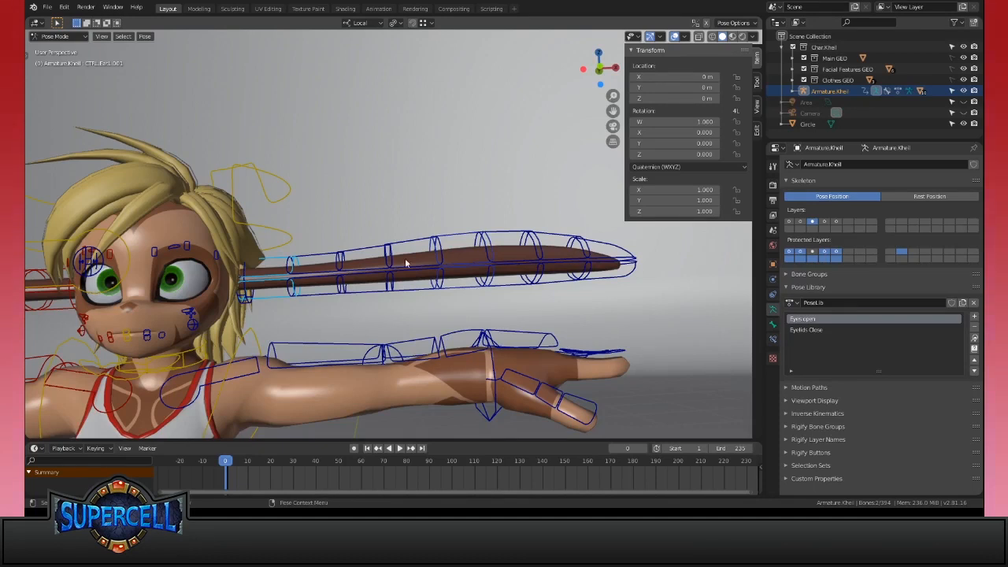
Try rotating the left ear's segment controls together to curl the ear
{"action": "middle_click_drag", "start_coordinate": [435, 264], "coordinate": [529, 320]}
{"action": "key", "text": "r"}
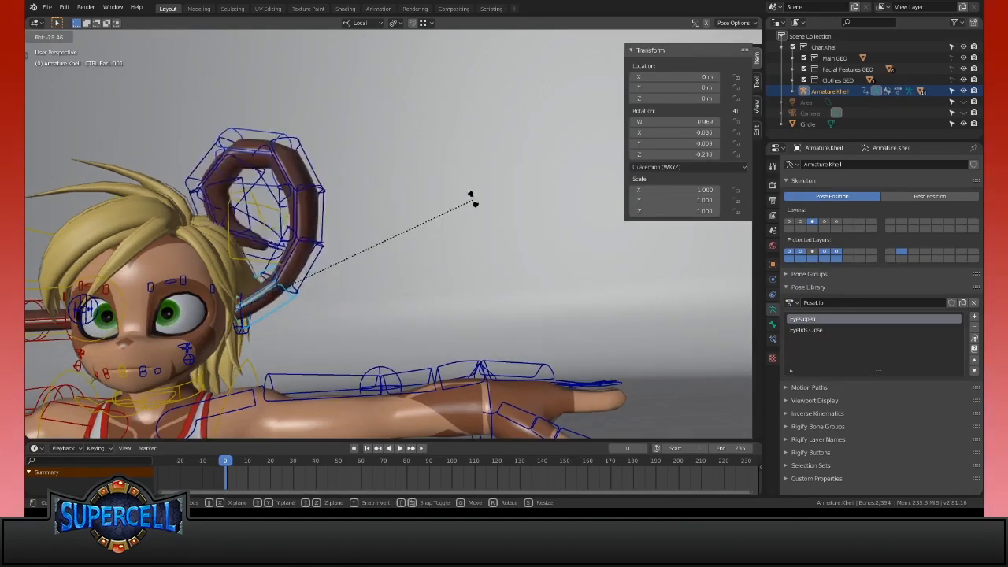
{"action": "right_click", "coordinate": [522, 270]}
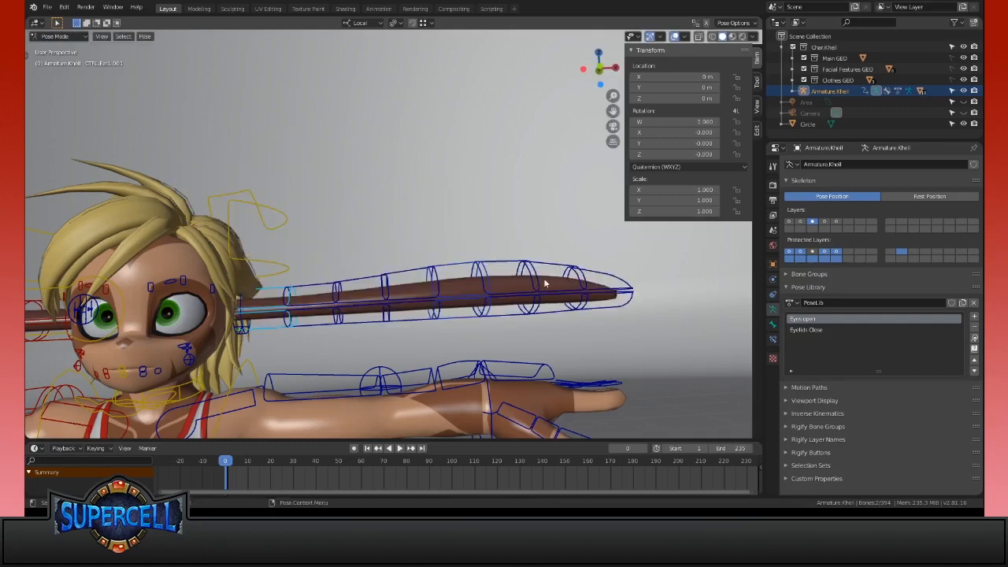
{"action": "key", "text": "r"}
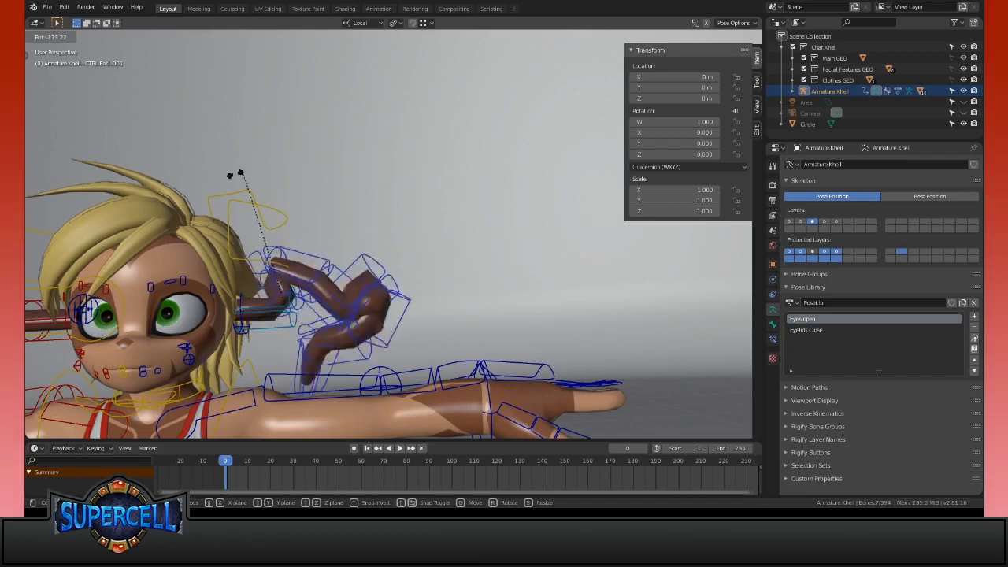
{"action": "right_click", "coordinate": [515, 347]}
Raise the left ear with its segment controls, and rotate the fourth segment about 42.7° to arch the tip downward
{"action": "middle_click_drag", "start_coordinate": [612, 300], "coordinate": [449, 315]}
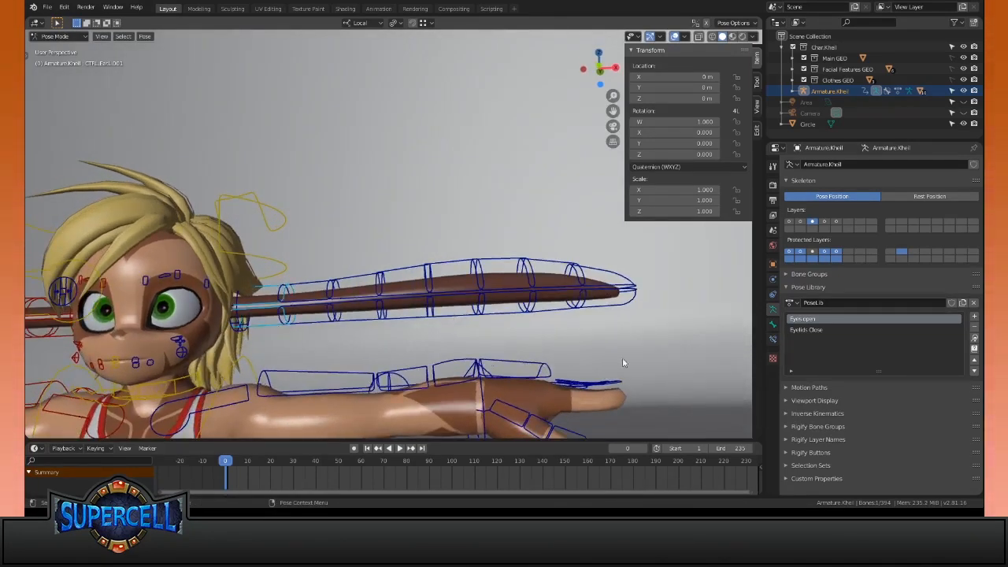
{"action": "key", "text": "r"}
{"action": "left_click", "coordinate": [550, 254]}
{"action": "left_click", "coordinate": [379, 203]}
{"action": "key", "text": "r"}
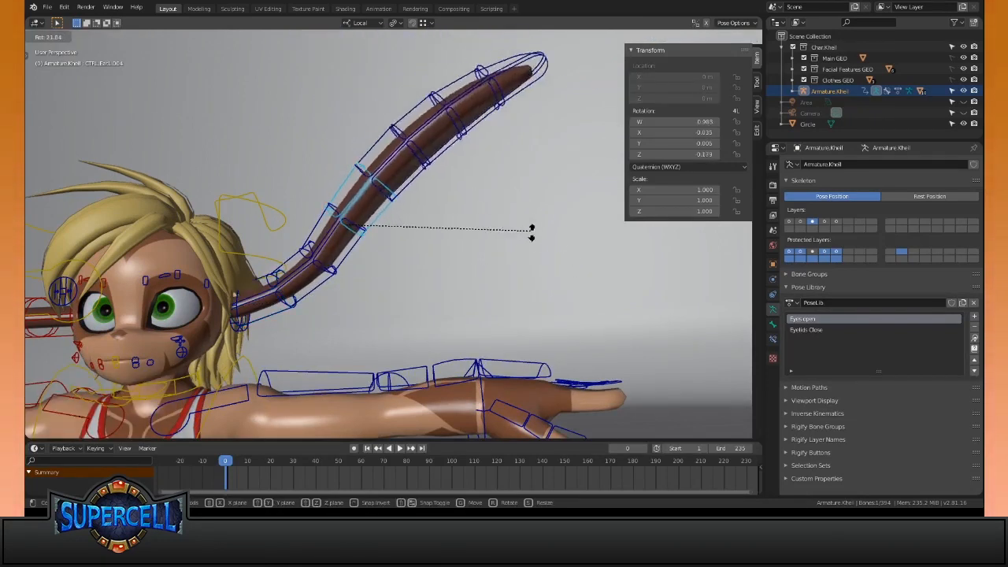
{"action": "left_click", "coordinate": [517, 309]}
{"action": "middle_click_drag", "start_coordinate": [518, 309], "coordinate": [483, 331]}
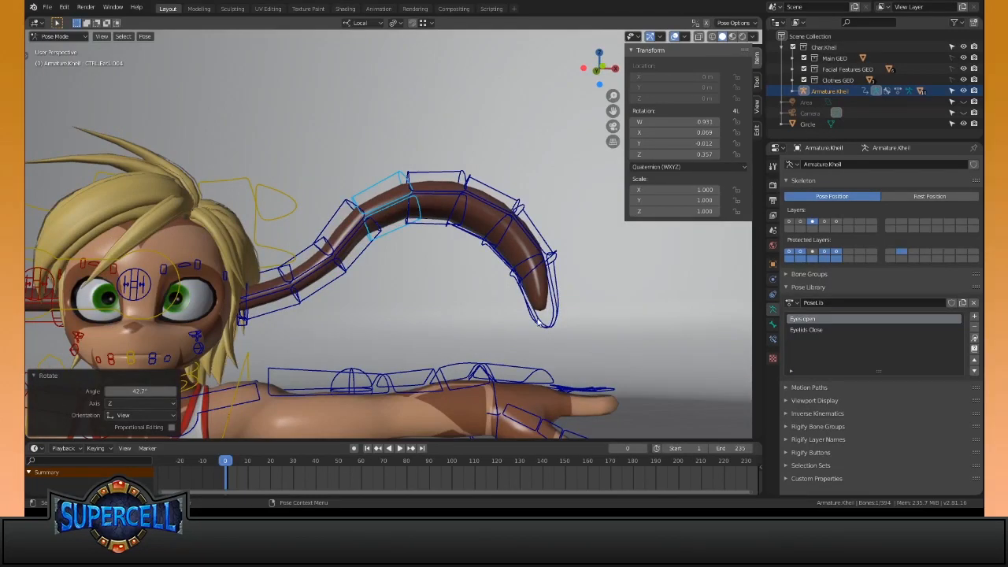
Select the left ear's segment controls and clear their rotation
{"action": "middle_click_drag", "start_coordinate": [539, 321], "coordinate": [526, 279]}
{"action": "left_click_drag", "start_coordinate": [459, 326], "coordinate": [459, 326]}
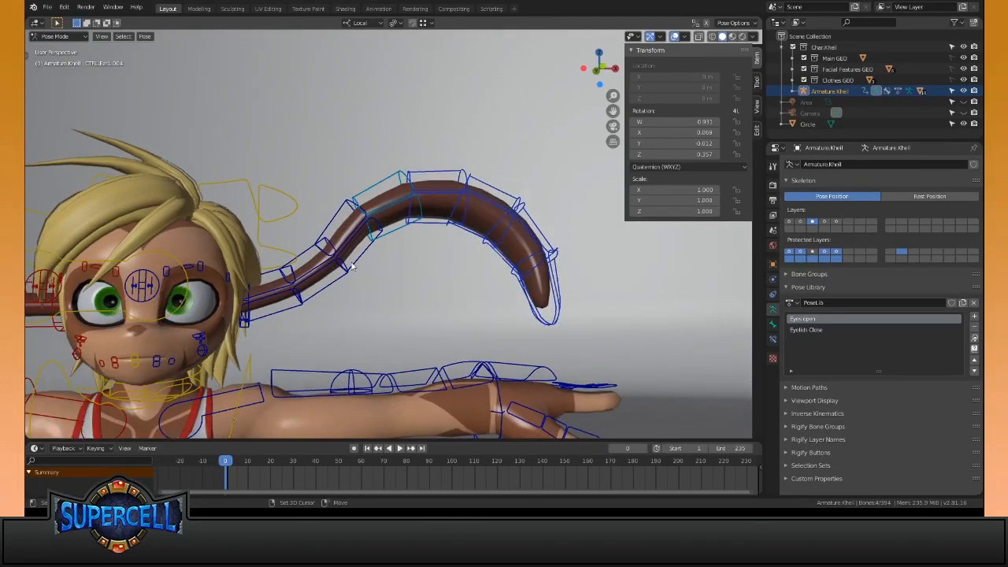
{"action": "key", "text": "alt+r"}
{"action": "middle_click_drag", "start_coordinate": [518, 337], "coordinate": [326, 249]}
{"action": "middle_click_drag", "start_coordinate": [345, 282], "coordinate": [500, 223]}
Select the left ear's master control and rotate it so the whole ear hangs down
{"action": "left_click", "coordinate": [312, 309]}
{"action": "scroll", "coordinate": [501, 224], "scroll_direction": "down", "scroll_amount": 5}
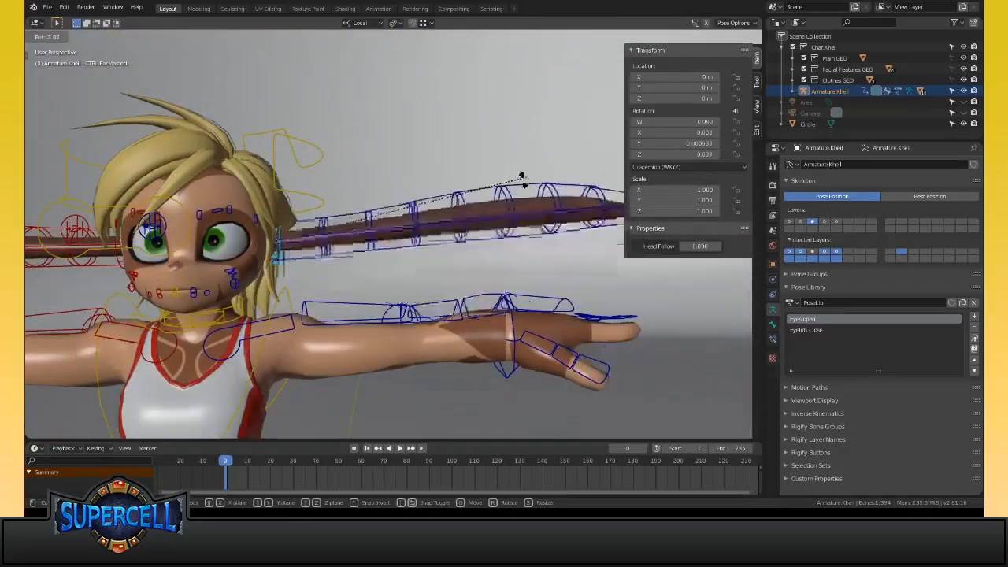
{"action": "scroll", "coordinate": [471, 233], "scroll_direction": "up", "scroll_amount": 2}
{"action": "middle_click_drag", "start_coordinate": [470, 233], "coordinate": [473, 214]}
{"action": "key", "text": "r"}
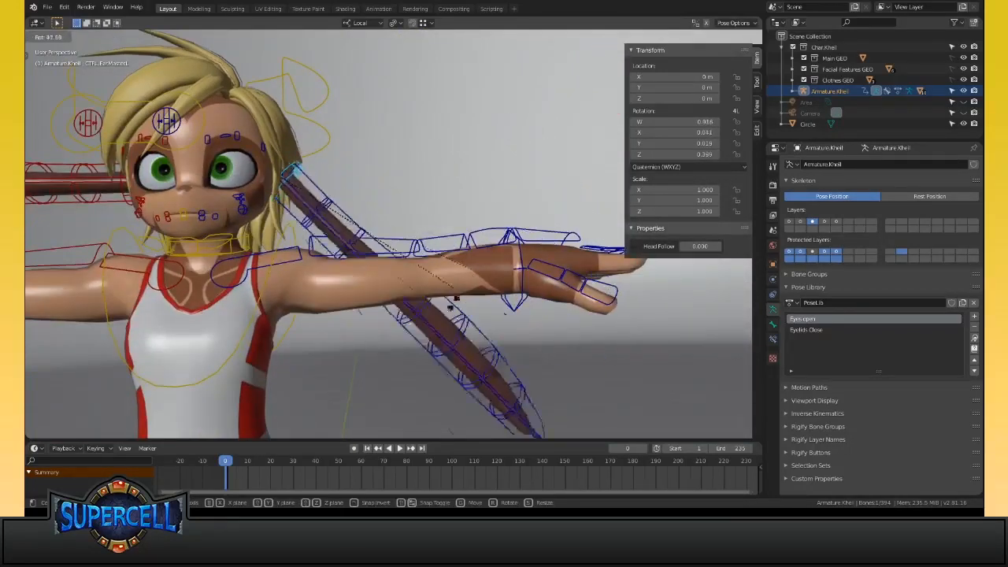
{"action": "left_click", "coordinate": [340, 401]}
Curve the hanging left ear by rotating an upper segment control and the fifth segment control
{"action": "left_click", "coordinate": [303, 211]}
{"action": "key", "text": "r"}
{"action": "left_click", "coordinate": [472, 277]}
{"action": "middle_click_drag", "start_coordinate": [396, 346], "coordinate": [417, 281], "text": "shift"}
{"action": "left_click", "coordinate": [417, 281]}
{"action": "key", "text": "r"}
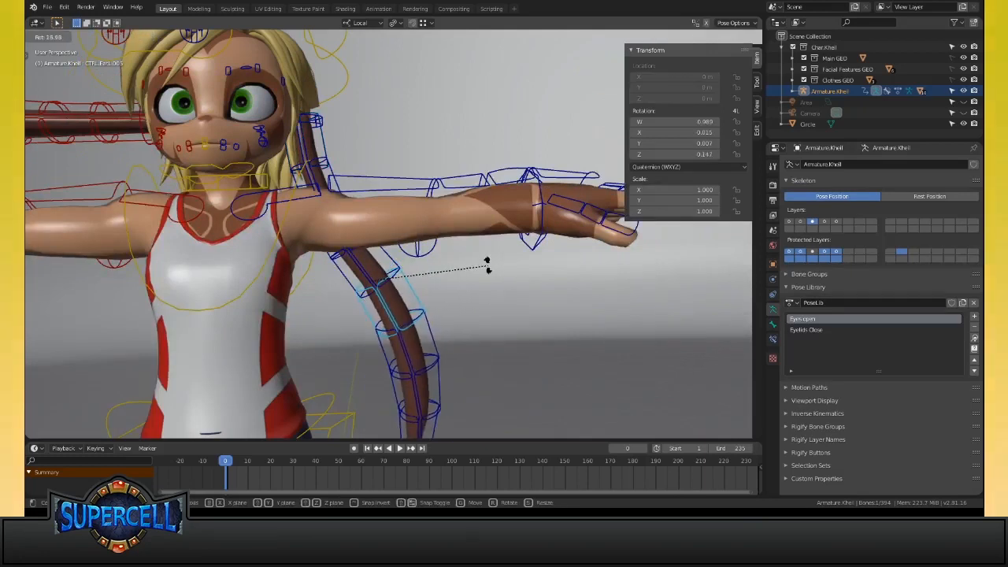
{"action": "left_click", "coordinate": [486, 267]}
Try swinging the curved left ear upward with its master control, and clear the master control's rotation
{"action": "scroll", "coordinate": [487, 340], "scroll_direction": "down", "scroll_amount": 2}
{"action": "left_click", "coordinate": [344, 162]}
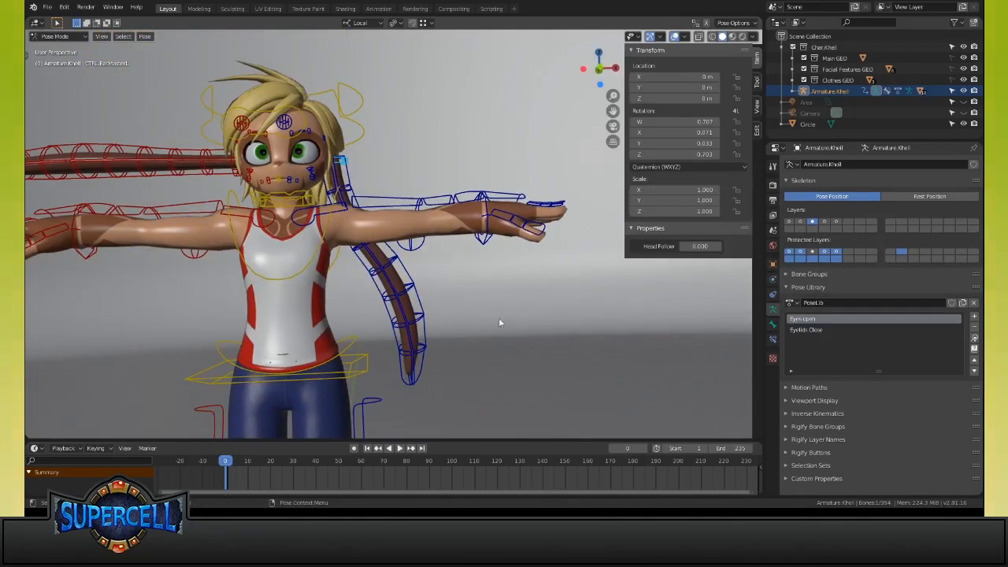
{"action": "middle_click_drag", "start_coordinate": [498, 313], "coordinate": [500, 336], "text": "shift"}
{"action": "key", "text": "r"}
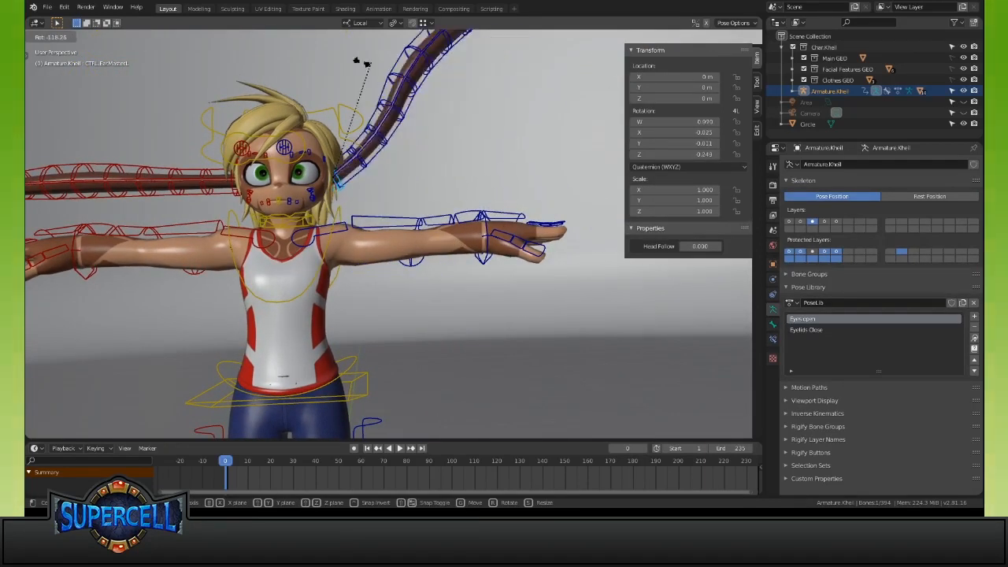
{"action": "right_click", "coordinate": [381, 182]}
{"action": "left_click", "coordinate": [355, 183]}
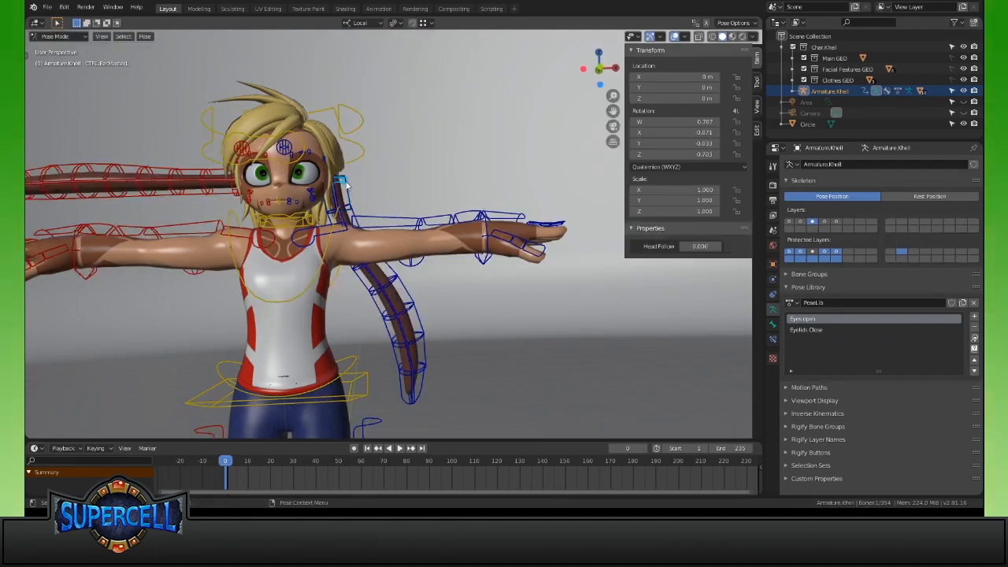
{"action": "key", "text": "alt+r"}
Lower the left ear without its master control by rotating the first segment control and a neighbouring segment control
{"action": "key", "text": "r"}
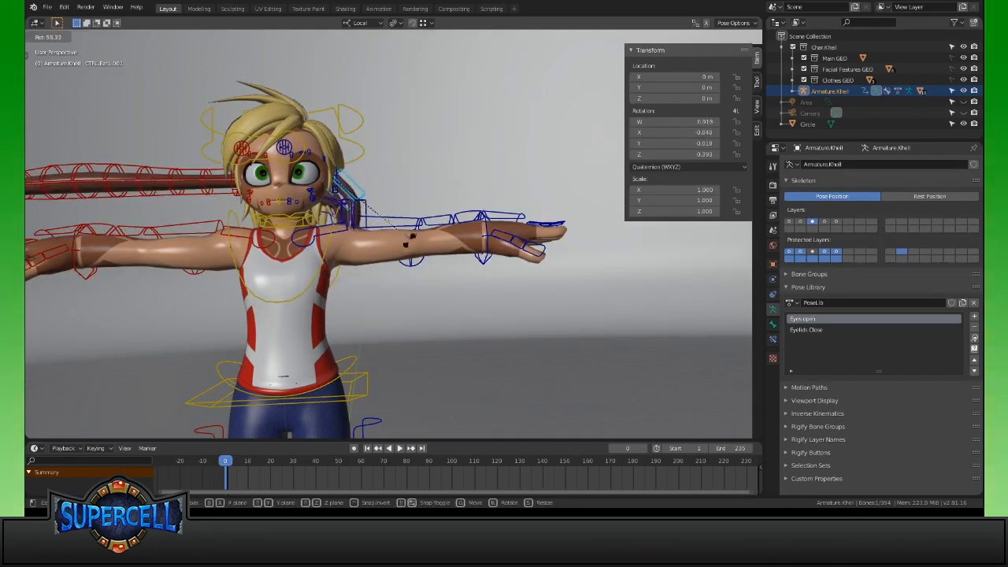
{"action": "left_click", "coordinate": [367, 277]}
{"action": "left_click", "coordinate": [353, 221]}
{"action": "key", "text": "r"}
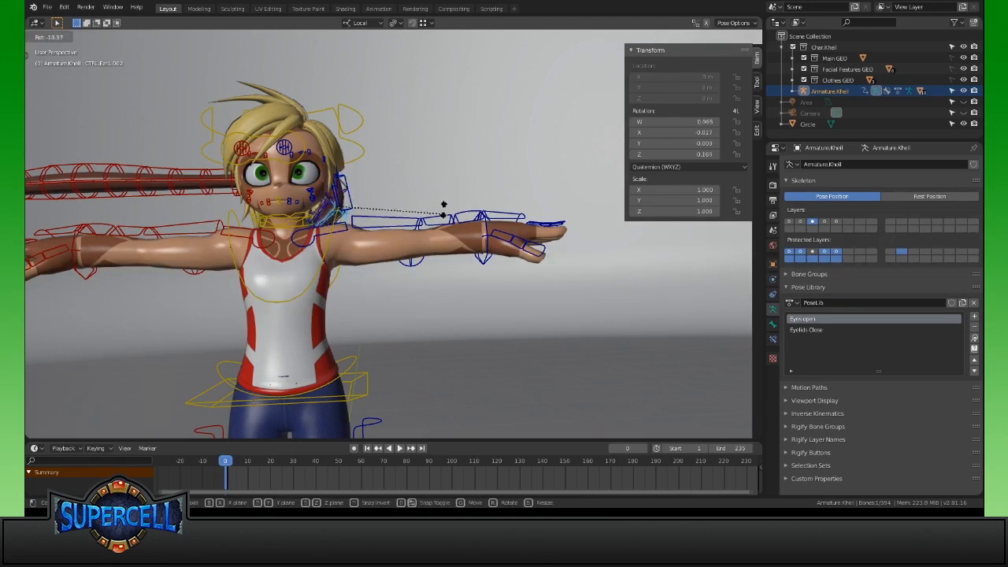
{"action": "left_click", "coordinate": [387, 166]}
Clear the rotation of every control on the rig and deselect all controls
{"action": "key", "text": "a"}
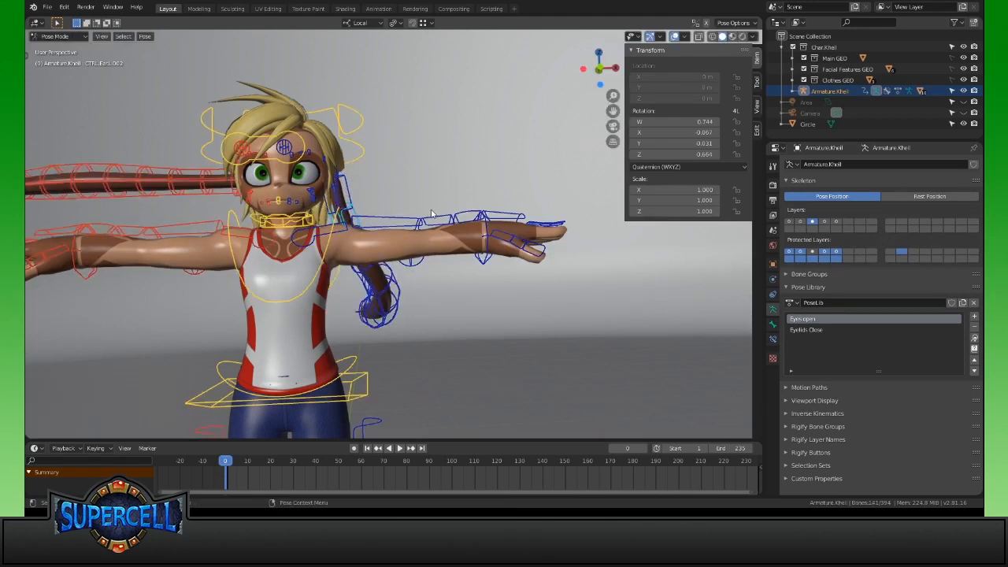
{"action": "key", "text": "alt+r"}
{"action": "key", "text": "alt+a"}
Select the left ear's master control and try rotating the straight ear downward
{"action": "left_click", "coordinate": [340, 185]}
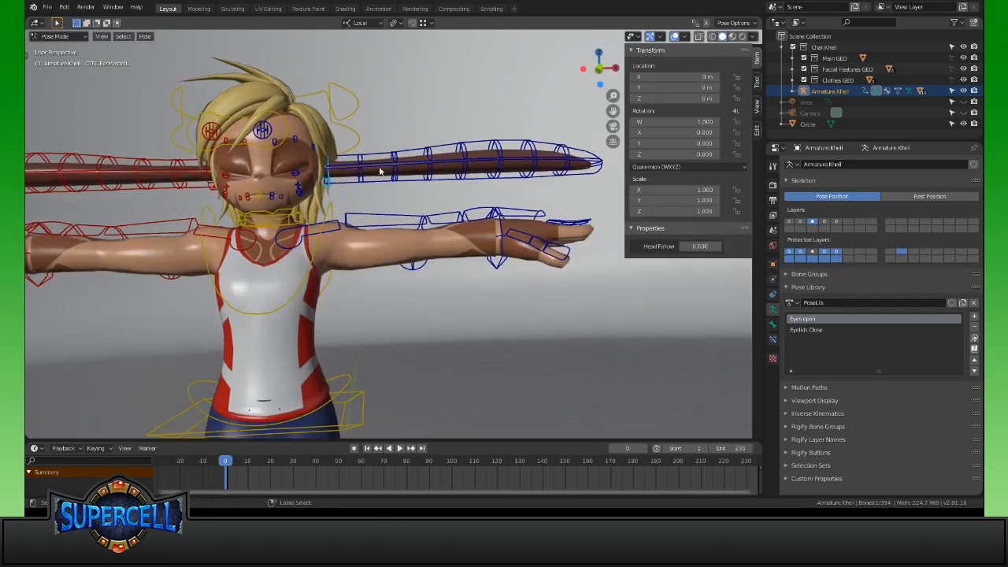
{"action": "scroll", "coordinate": [299, 142], "scroll_direction": "up", "scroll_amount": 8}
{"action": "scroll", "coordinate": [280, 191], "scroll_direction": "down", "scroll_amount": 4}
{"action": "middle_click_drag", "start_coordinate": [280, 191], "coordinate": [329, 260], "text": "shift"}
{"action": "key", "text": "r"}
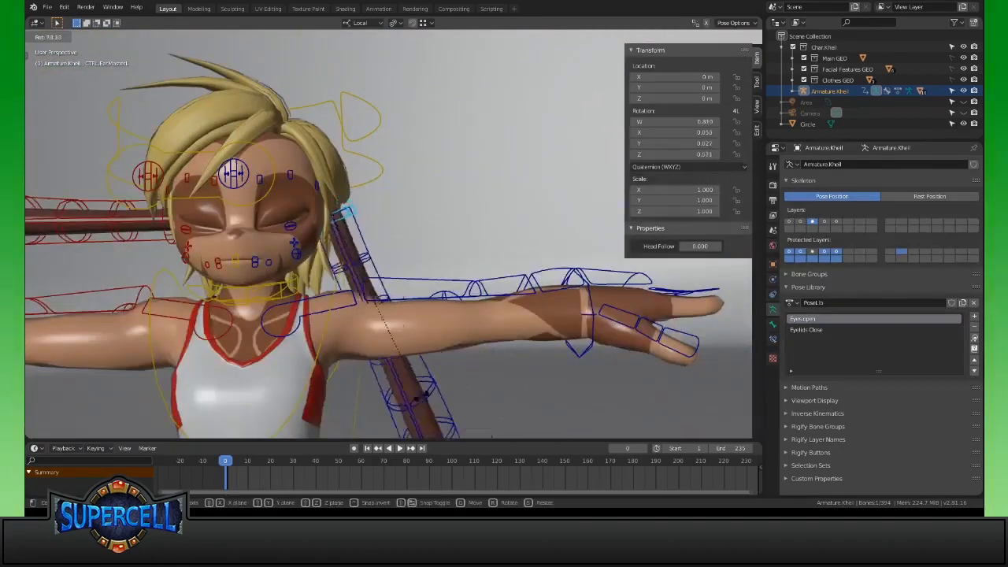
{"action": "right_click", "coordinate": [416, 299]}
{"action": "middle_click_drag", "start_coordinate": [420, 300], "coordinate": [449, 296], "text": "shift"}
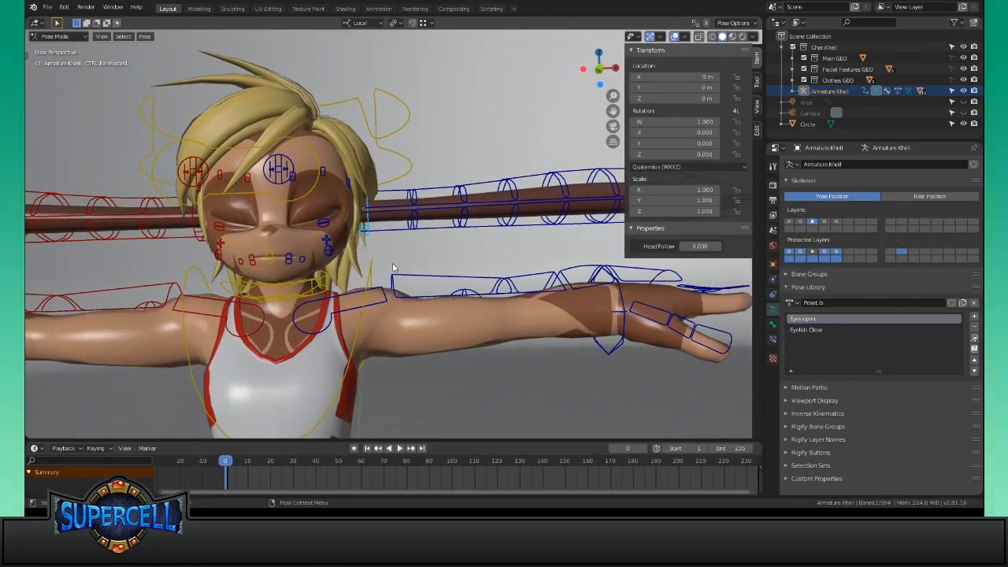
{"action": "middle_click_drag", "start_coordinate": [438, 306], "coordinate": [454, 339], "text": "shift"}
{"action": "middle_click_drag", "start_coordinate": [450, 293], "coordinate": [446, 302]}
{"action": "scroll", "coordinate": [463, 248], "scroll_direction": "up", "scroll_amount": 1}
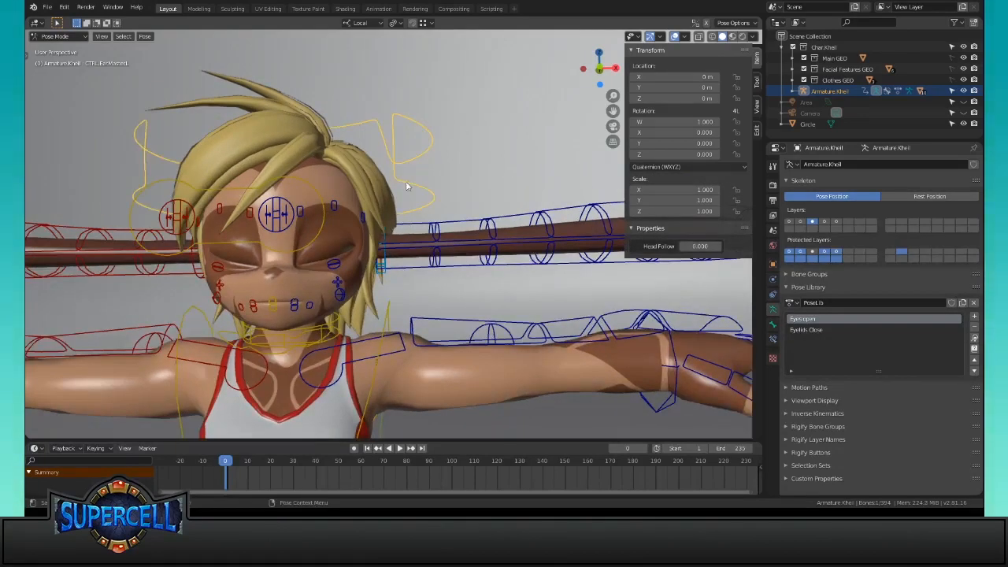
Select the left foot's IK control to examine its IK/FK Switch property, and return to the head
{"action": "middle_click_drag", "start_coordinate": [409, 434], "coordinate": [487, 307], "text": "shift"}
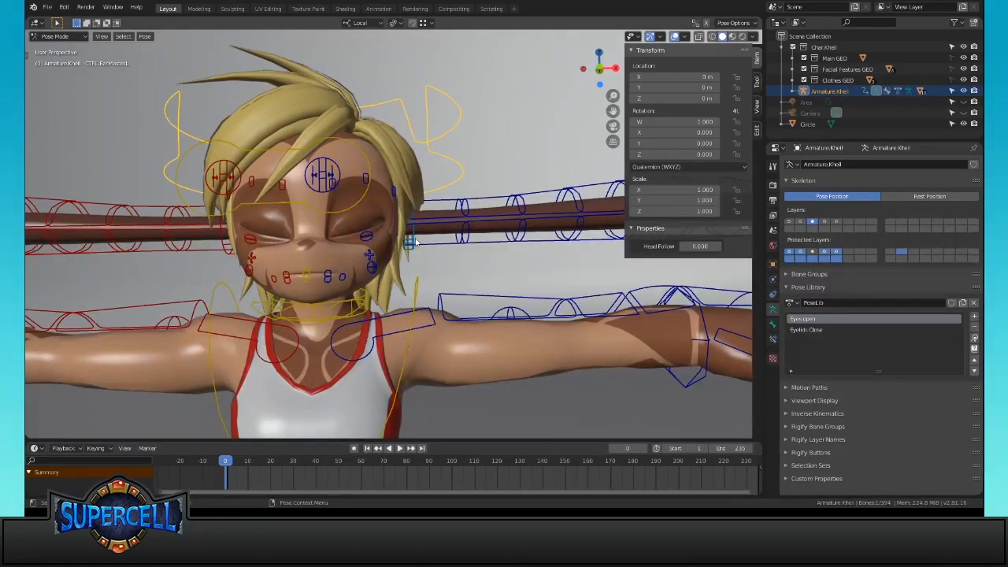
{"action": "scroll", "coordinate": [507, 296], "scroll_direction": "down", "scroll_amount": 3}
{"action": "middle_click_drag", "start_coordinate": [498, 378], "coordinate": [479, 225], "text": "shift"}
{"action": "middle_click_drag", "start_coordinate": [329, 413], "coordinate": [341, 102], "text": "shift"}
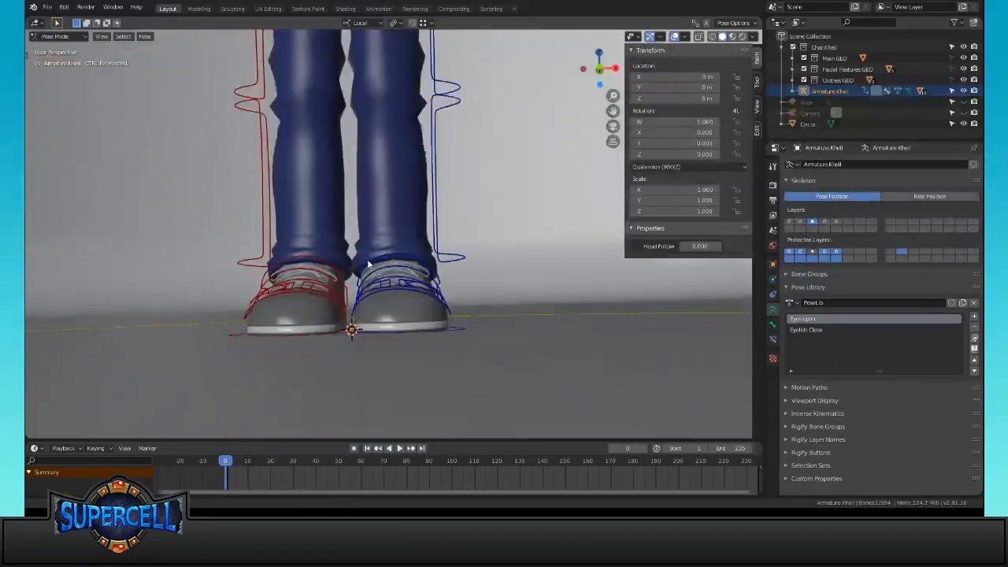
{"action": "middle_click_drag", "start_coordinate": [465, 293], "coordinate": [409, 322]}
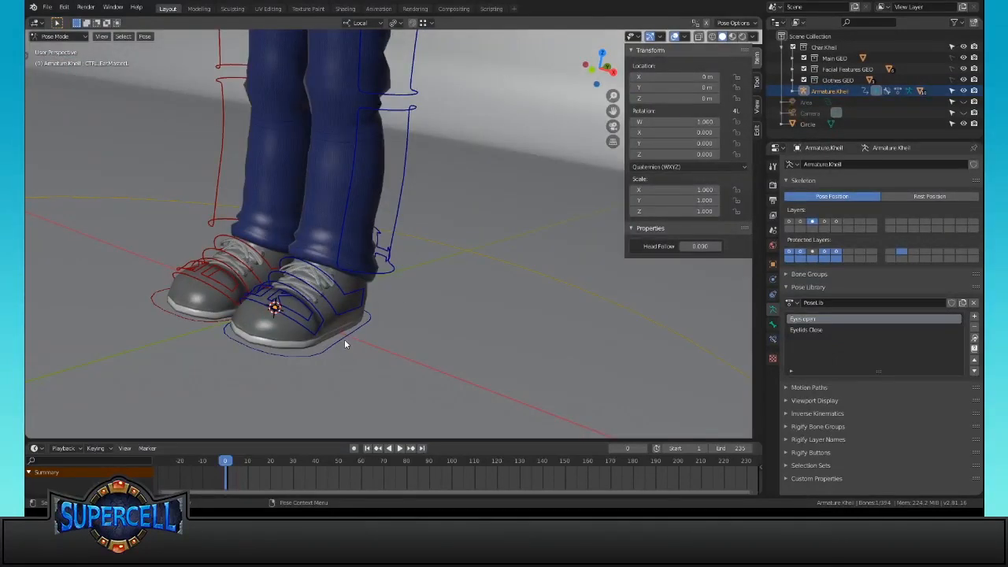
{"action": "middle_click_drag", "start_coordinate": [457, 102], "coordinate": [352, 418], "text": "shift"}
{"action": "middle_click_drag", "start_coordinate": [444, 142], "coordinate": [475, 283], "text": "shift"}
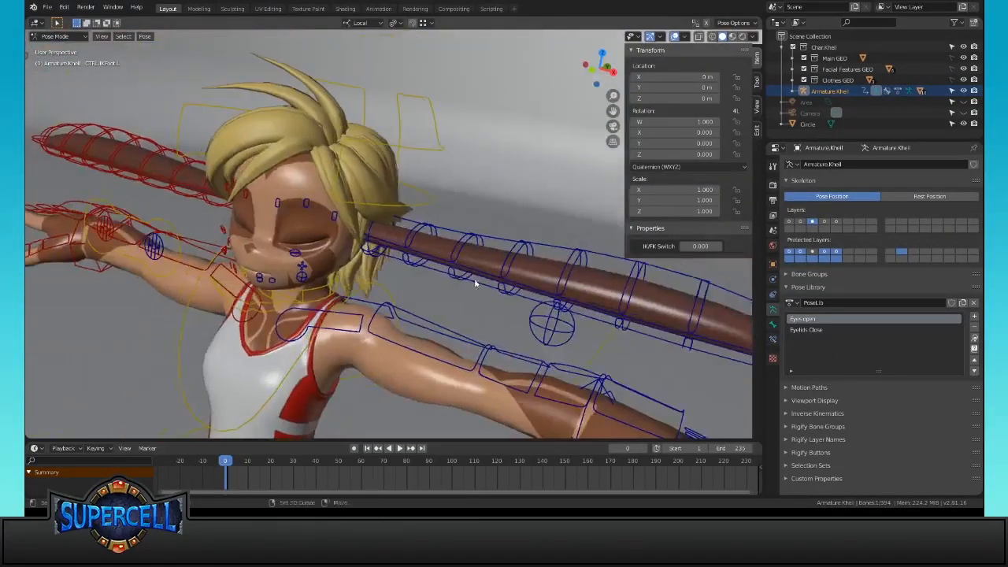
Try tilting the head 33.1° around its local Z axis, and undo the rotation
{"action": "middle_click_drag", "start_coordinate": [468, 225], "coordinate": [556, 247]}
{"action": "key", "text": "r"}
{"action": "key", "text": "z"}
{"action": "key", "text": "z"}
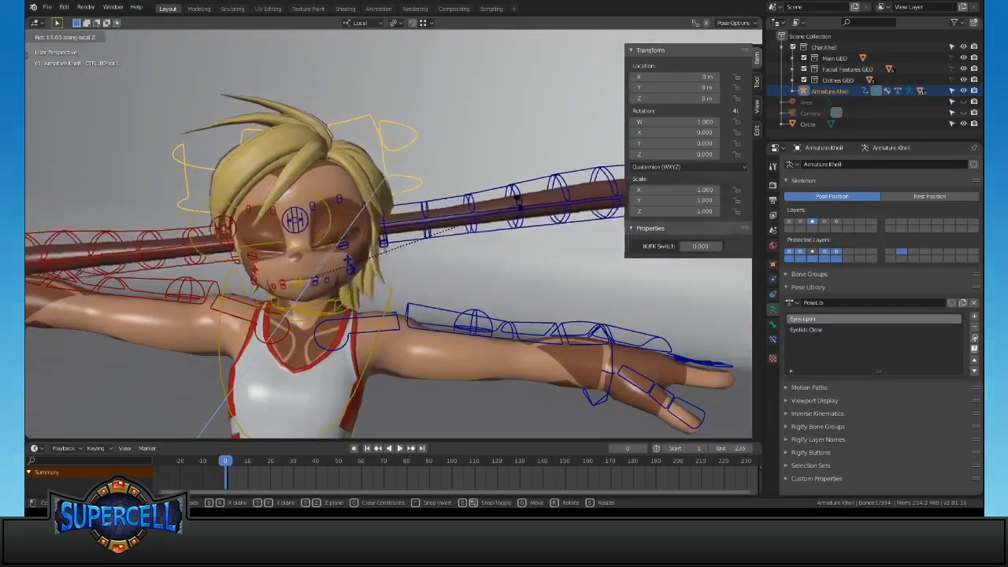
{"action": "left_click", "coordinate": [488, 177]}
{"action": "middle_click_drag", "start_coordinate": [527, 243], "coordinate": [410, 329]}
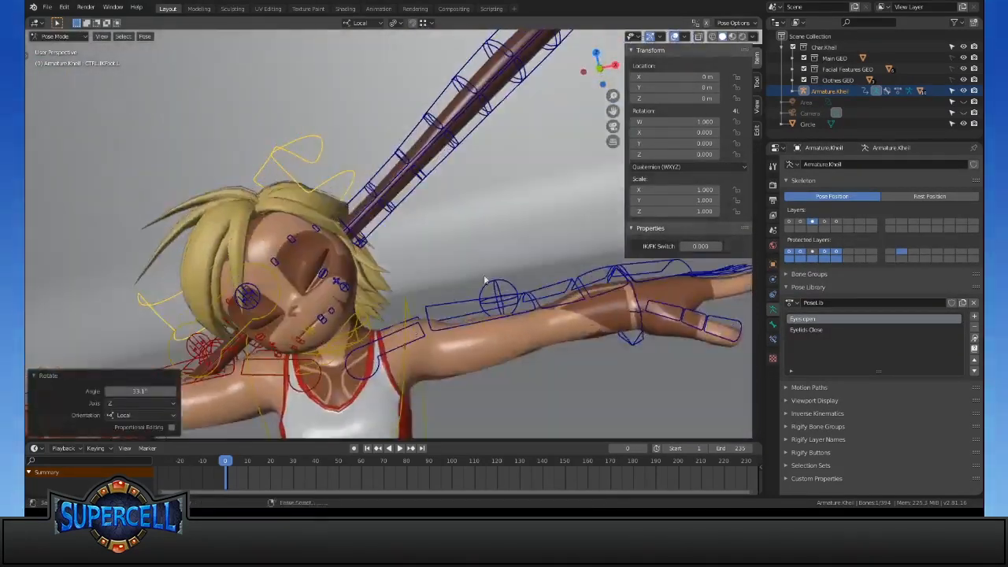
{"action": "scroll", "coordinate": [468, 285], "scroll_direction": "down", "scroll_amount": 2}
{"action": "middle_click_drag", "start_coordinate": [344, 368], "coordinate": [351, 349]}
{"action": "mouse_move", "coordinate": [513, 255]}
{"action": "middle_mouse_down", "text": "ctrl"}
{"action": "mouse_move", "coordinate": [509, 282]}
{"action": "mouse_move", "coordinate": [511, 254]}
{"action": "mouse_move", "coordinate": [497, 266]}
{"action": "middle_mouse_up", "text": "ctrl"}
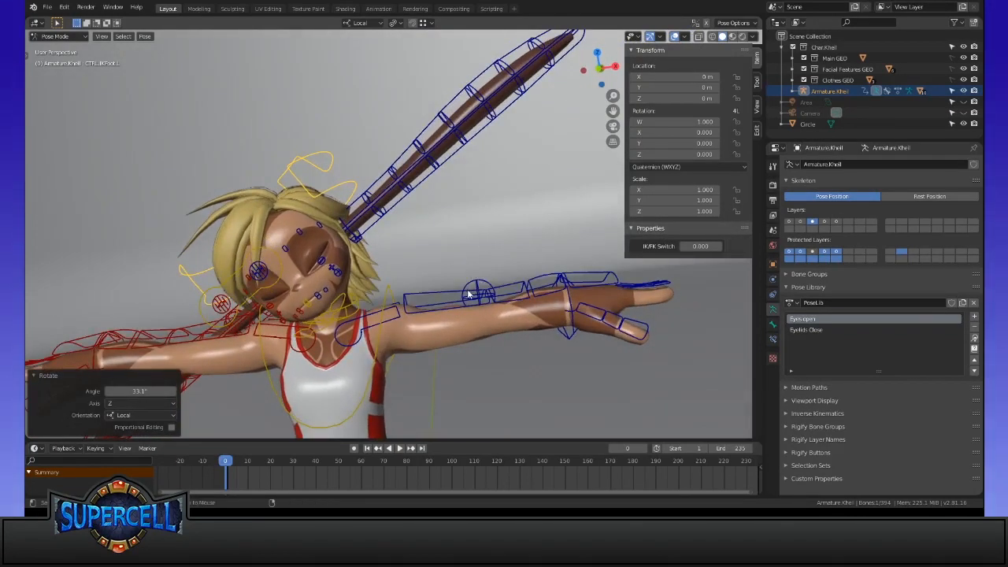
{"action": "key", "text": "ctrl+z"}
Set the left ear master control's Head Follow to 1.000, tilt the head 47.4° around its local Z axis, and undo the tilt
{"action": "middle_click_drag", "start_coordinate": [257, 349], "coordinate": [666, 272]}
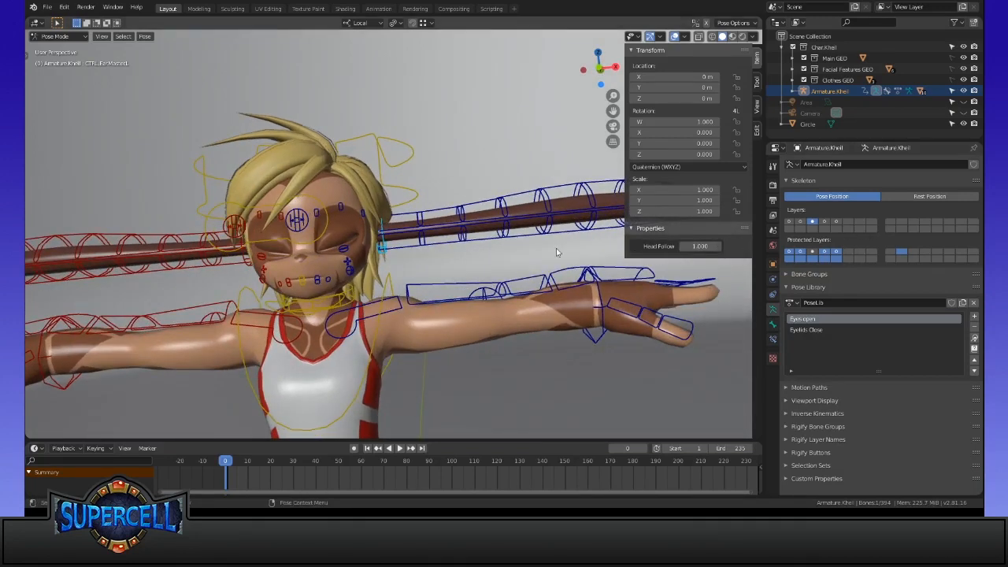
{"action": "left_click", "coordinate": [408, 156]}
{"action": "key", "text": "r"}
{"action": "key", "text": "z"}
{"action": "key", "text": "z"}
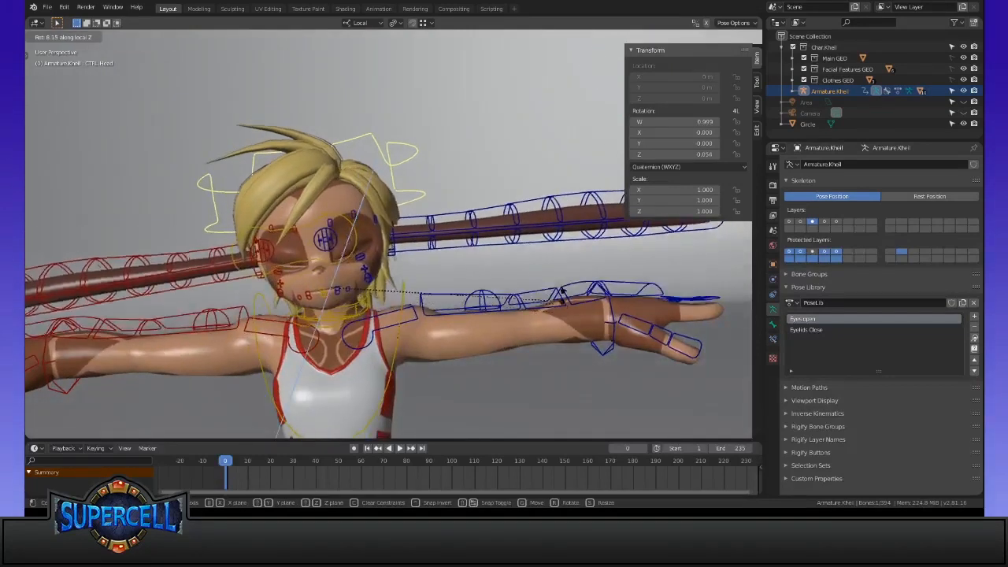
{"action": "left_click", "coordinate": [468, 203]}
{"action": "middle_click_drag", "start_coordinate": [468, 354], "coordinate": [445, 346]}
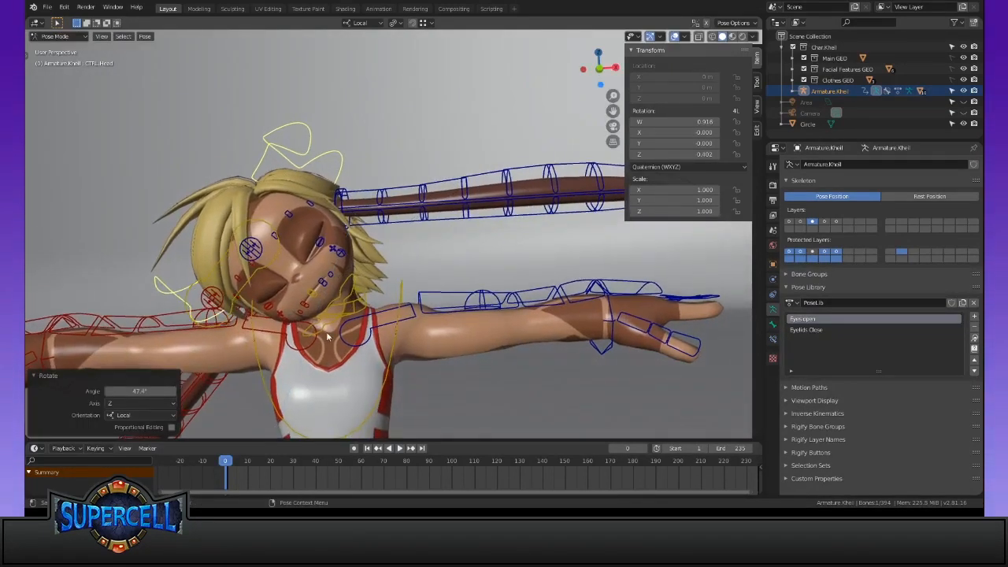
{"action": "middle_click_drag", "start_coordinate": [374, 315], "coordinate": [411, 324], "text": "shift"}
{"action": "key", "text": "ctrl+z"}
Select the right ear's master control, and try tilting the head around its local Z axis with the head control
{"action": "middle_click_drag", "start_coordinate": [282, 288], "coordinate": [374, 258]}
{"action": "left_click", "coordinate": [367, 247]}
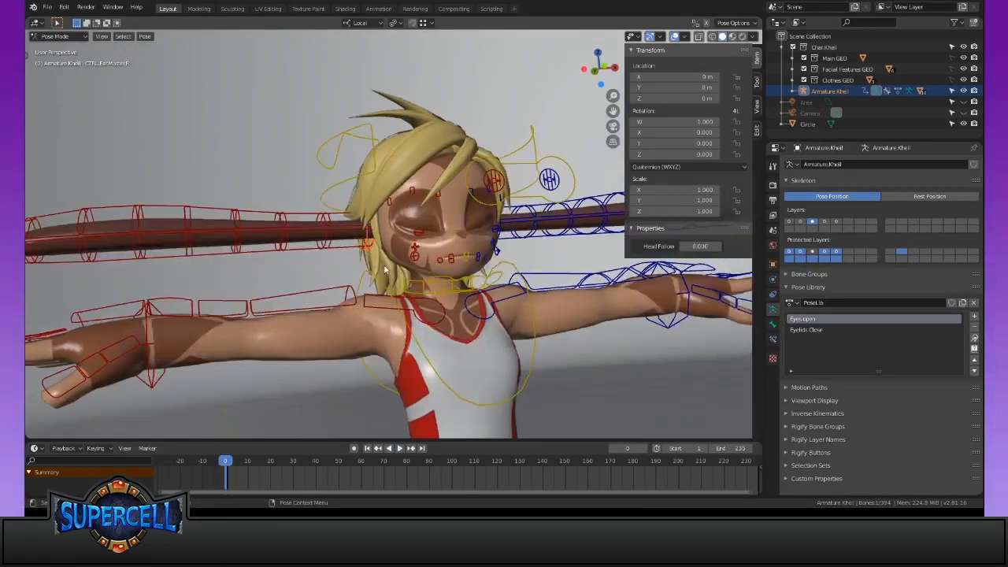
{"action": "middle_click_drag", "start_coordinate": [543, 299], "coordinate": [460, 303]}
{"action": "left_click", "coordinate": [474, 182]}
{"action": "middle_click_drag", "start_coordinate": [520, 276], "coordinate": [571, 306]}
{"action": "key", "text": "r"}
{"action": "key", "text": "z"}
{"action": "key", "text": "z"}
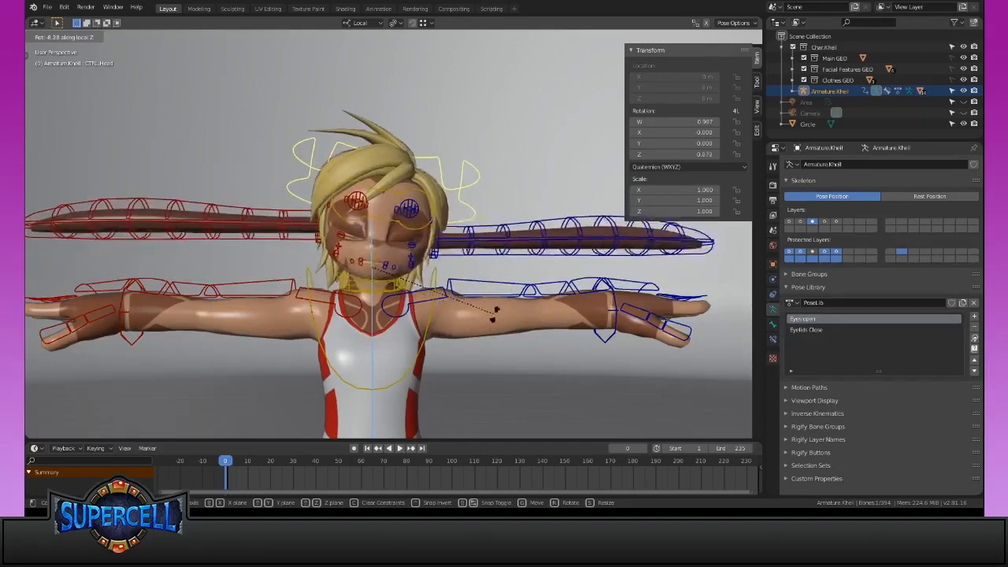
{"action": "right_click", "coordinate": [505, 273]}
Select the left and right ear master controls in turn to check their Head Follow property
{"action": "middle_click_drag", "start_coordinate": [506, 273], "coordinate": [425, 254]}
{"action": "scroll", "coordinate": [425, 254], "scroll_direction": "up", "scroll_amount": 1}
{"action": "left_click", "coordinate": [389, 254]}
{"action": "middle_click_drag", "start_coordinate": [394, 285], "coordinate": [419, 287]}
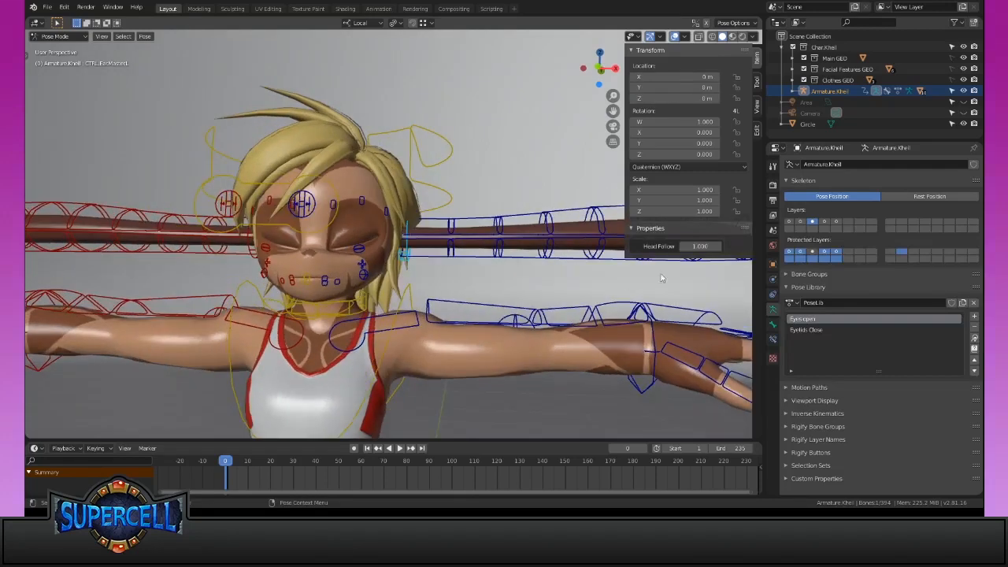
{"action": "middle_click_drag", "start_coordinate": [554, 289], "coordinate": [516, 311]}
{"action": "middle_click_drag", "start_coordinate": [425, 265], "coordinate": [445, 318]}
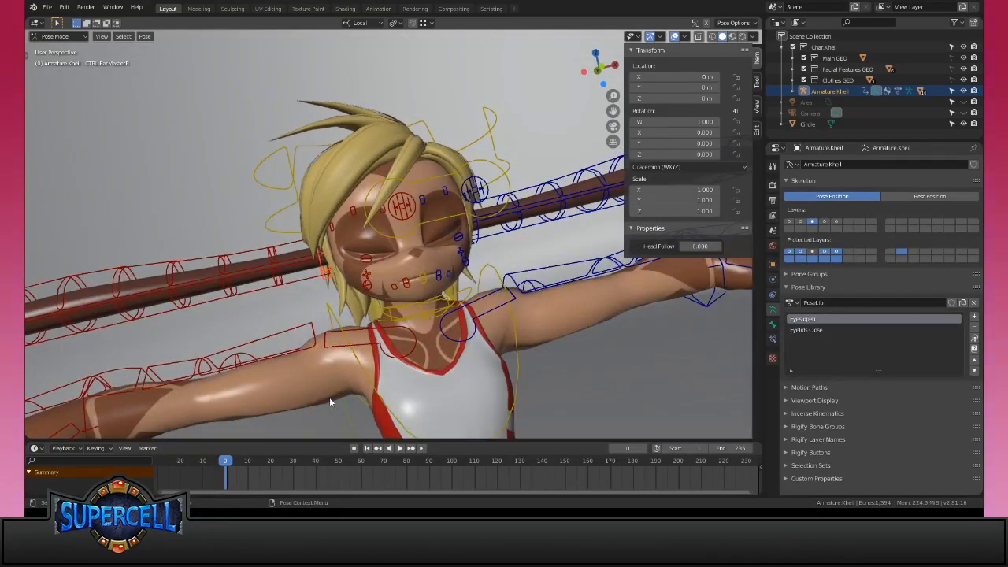
Apply the Eyes open pose from the pose library and deselect all controls
{"action": "middle_click_drag", "start_coordinate": [426, 288], "coordinate": [390, 244]}
{"action": "scroll", "coordinate": [397, 196], "scroll_direction": "up", "scroll_amount": 5}
{"action": "middle_click_drag", "start_coordinate": [385, 158], "coordinate": [453, 196]}
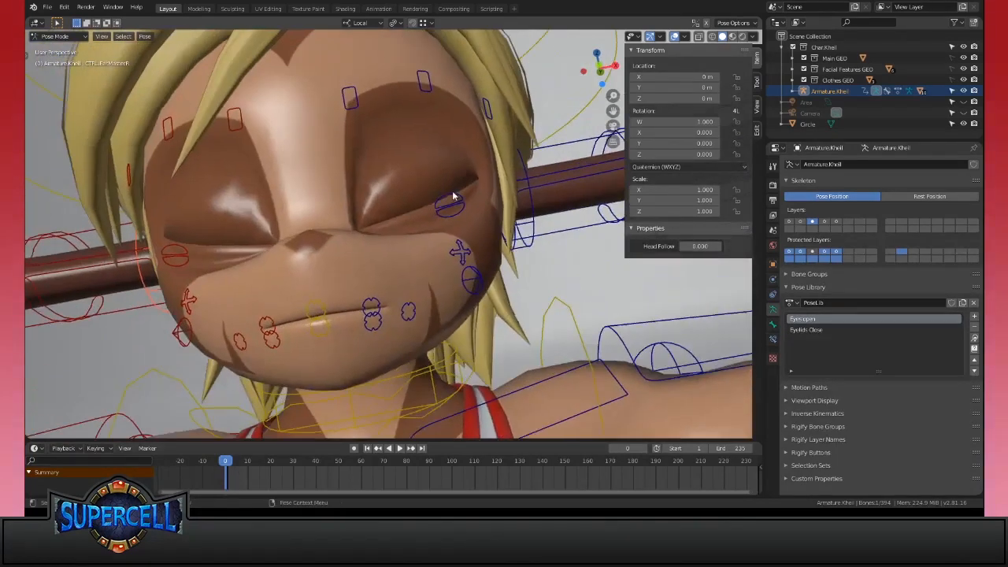
{"action": "left_click", "coordinate": [974, 339]}
{"action": "scroll", "coordinate": [438, 260], "scroll_direction": "down", "scroll_amount": 4}
{"action": "middle_click_drag", "start_coordinate": [445, 211], "coordinate": [467, 269]}
{"action": "key", "text": "alt+a"}
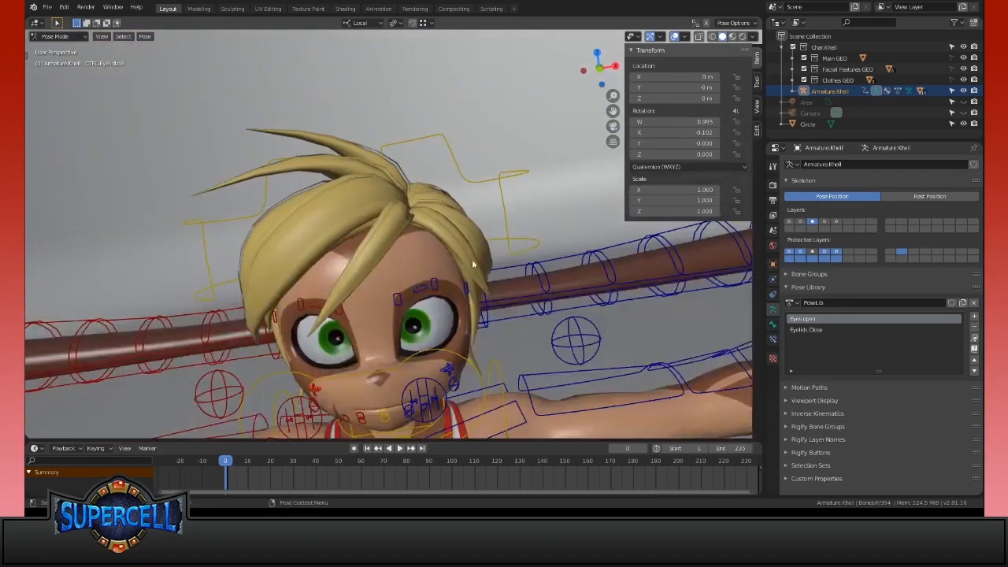
Select the head control and try rotating it freely, rotating it in the view plane, and scaling it
{"action": "middle_click_drag", "start_coordinate": [401, 292], "coordinate": [362, 280]}
{"action": "left_click", "coordinate": [477, 164]}
{"action": "key", "text": "r"}
{"action": "key", "text": "r"}
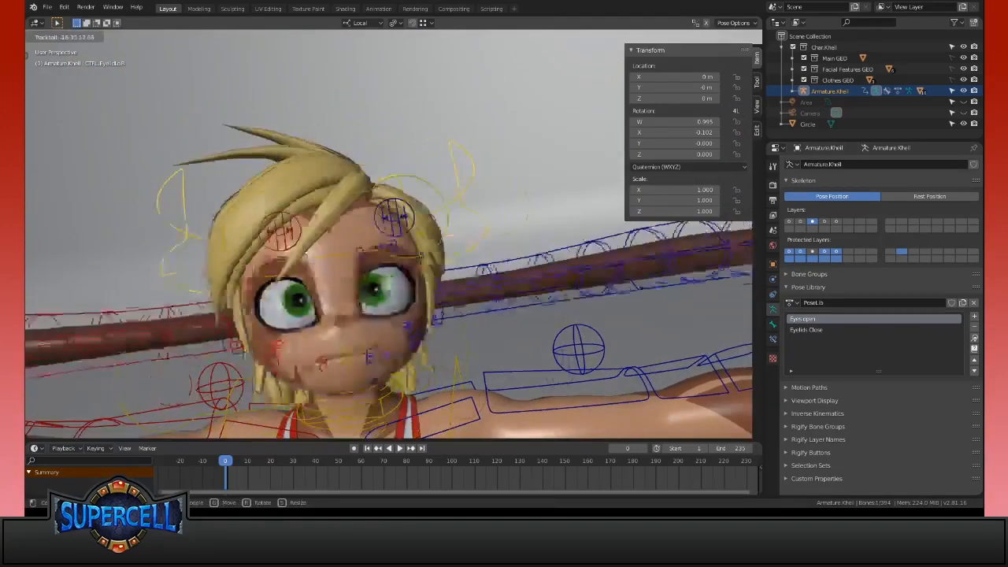
{"action": "right_click", "coordinate": [473, 315]}
{"action": "scroll", "coordinate": [473, 323], "scroll_direction": "down", "scroll_amount": 3}
{"action": "middle_click_drag", "start_coordinate": [472, 354], "coordinate": [488, 328]}
{"action": "key", "text": "r"}
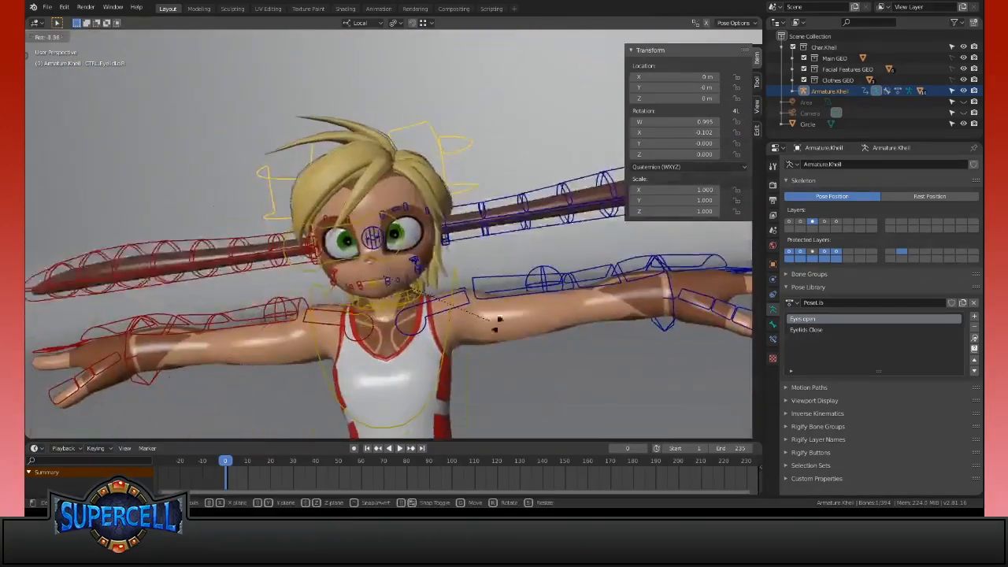
{"action": "right_click", "coordinate": [471, 249]}
{"action": "key", "text": "s"}
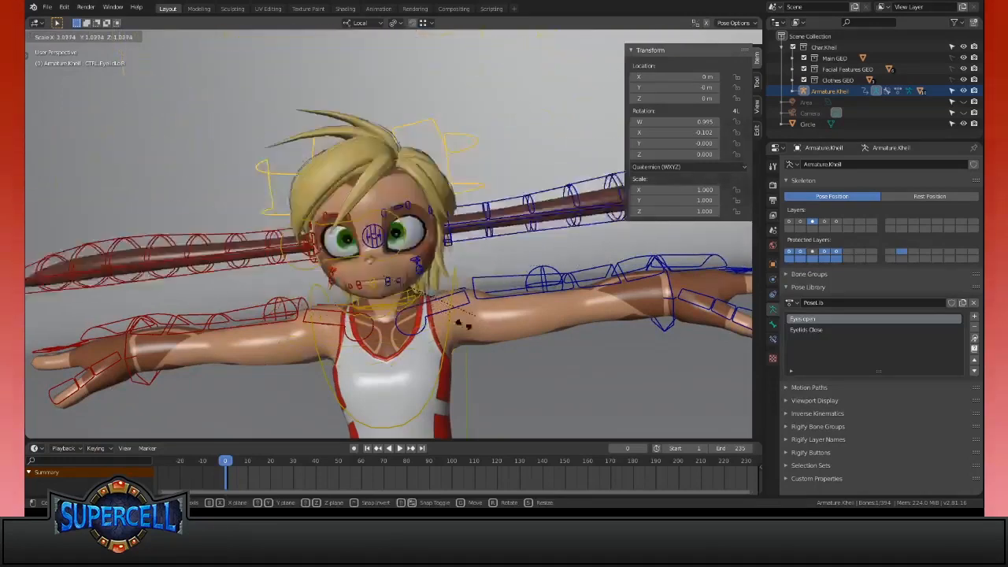
{"action": "right_click", "coordinate": [389, 343]}
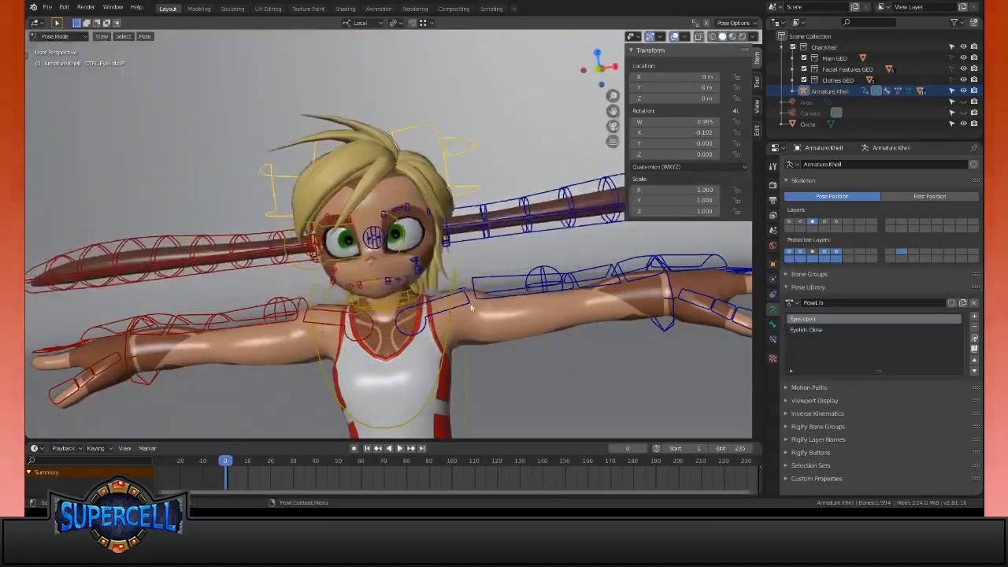
Select the shared eye look control in front of the face and try moving it
{"action": "middle_click_drag", "start_coordinate": [388, 343], "coordinate": [387, 289]}
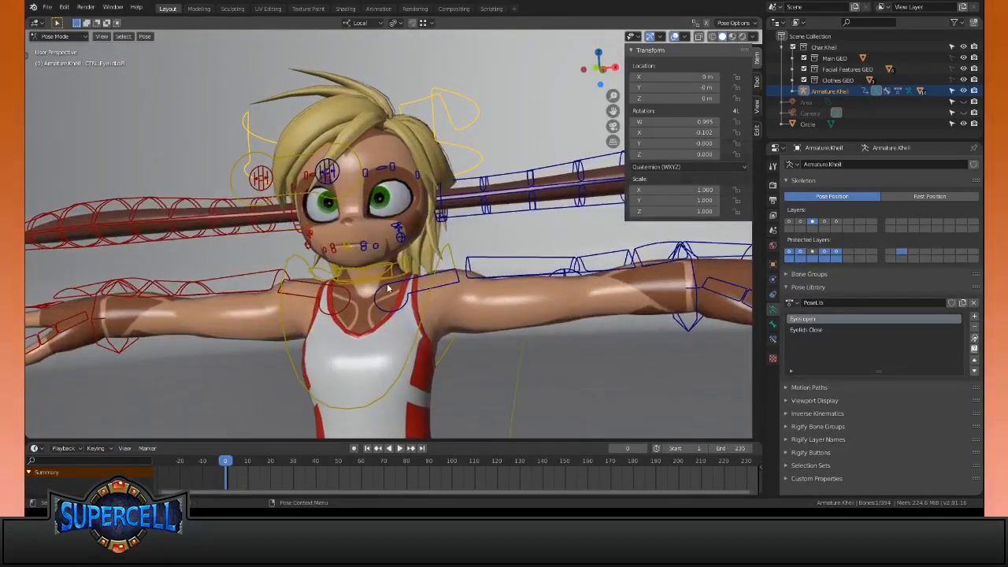
{"action": "middle_click_drag", "start_coordinate": [387, 289], "coordinate": [444, 298], "text": "shift"}
{"action": "middle_click_drag", "start_coordinate": [444, 298], "coordinate": [474, 295], "text": "ctrl"}
{"action": "left_click", "coordinate": [442, 218]}
{"action": "middle_click_drag", "start_coordinate": [452, 233], "coordinate": [445, 226]}
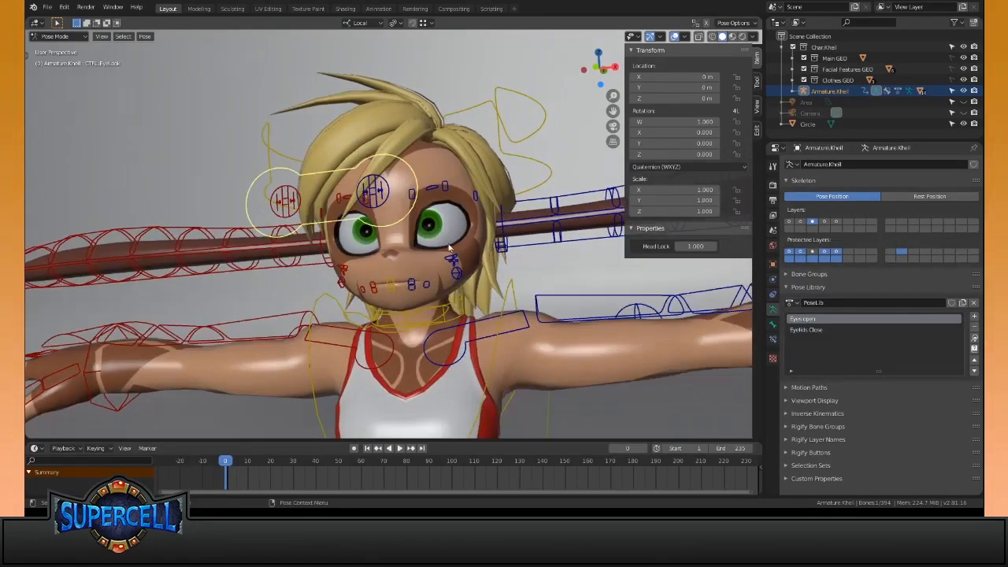
{"action": "key", "text": "g"}
{"action": "right_click", "coordinate": [445, 222]}
Select the left eye's individual target control and try moving it
{"action": "middle_click_drag", "start_coordinate": [441, 214], "coordinate": [426, 187], "text": "ctrl"}
{"action": "left_click", "coordinate": [382, 140]}
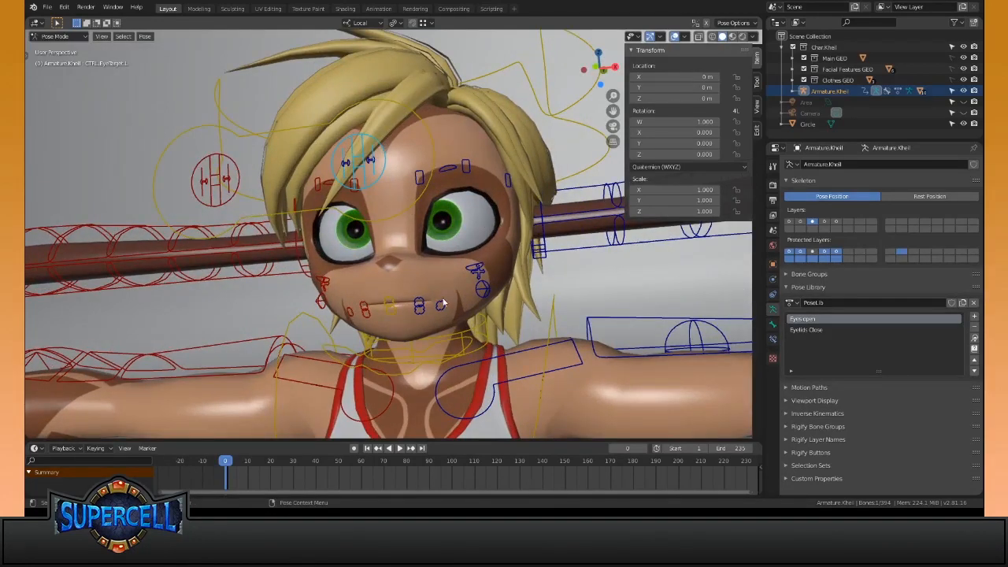
{"action": "key", "text": "g"}
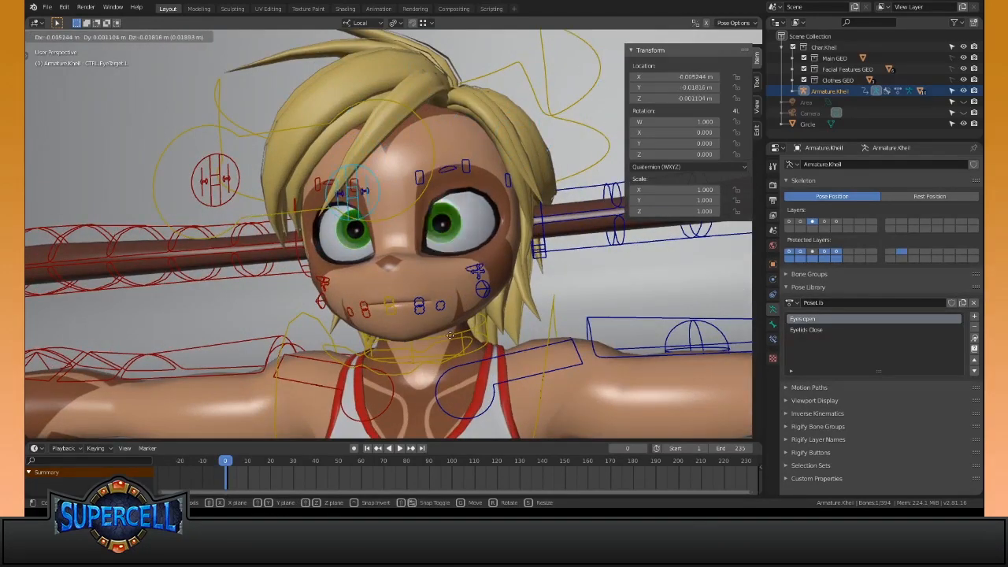
{"action": "right_click", "coordinate": [499, 274]}
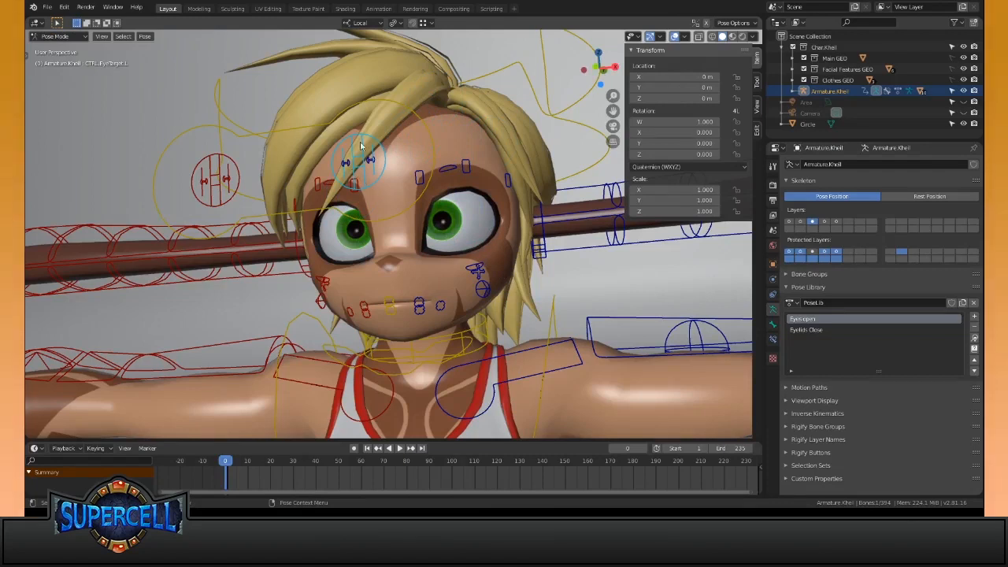
Try resizing the left eye's pupil and iris by moving the two small controls inside its target
{"action": "scroll", "coordinate": [361, 146], "scroll_direction": "up", "scroll_amount": 3}
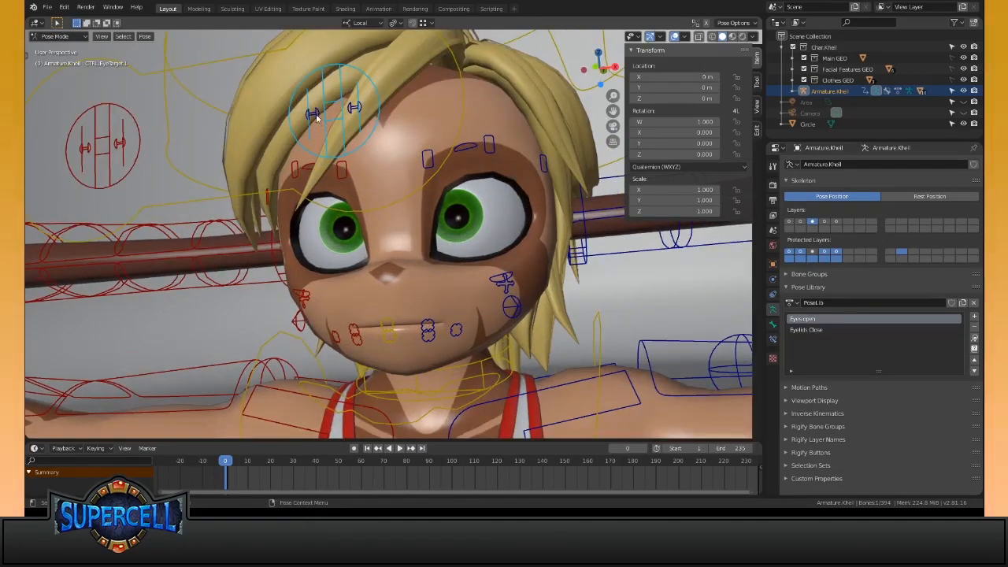
{"action": "key", "text": "g"}
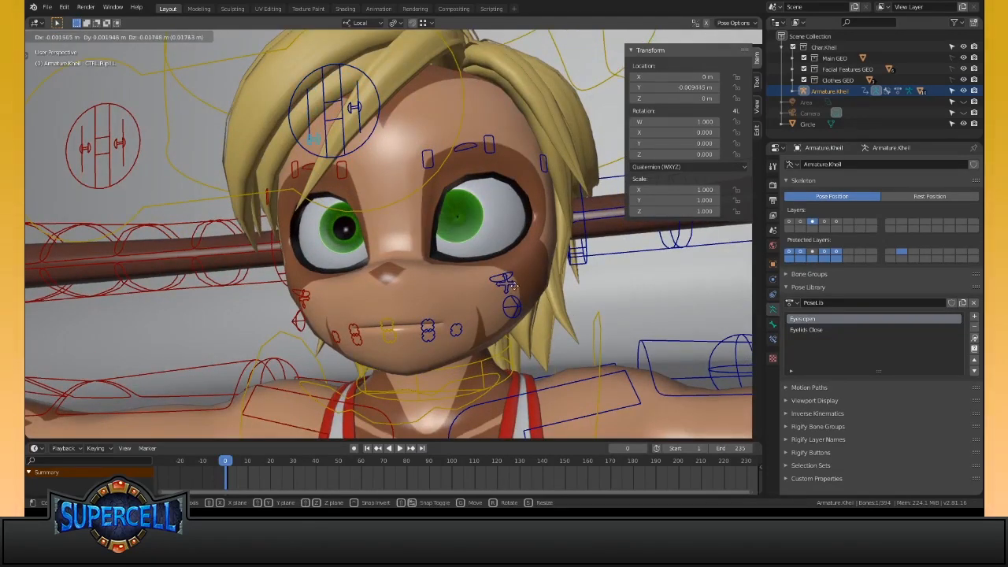
{"action": "right_click", "coordinate": [409, 154]}
{"action": "key", "text": "g"}
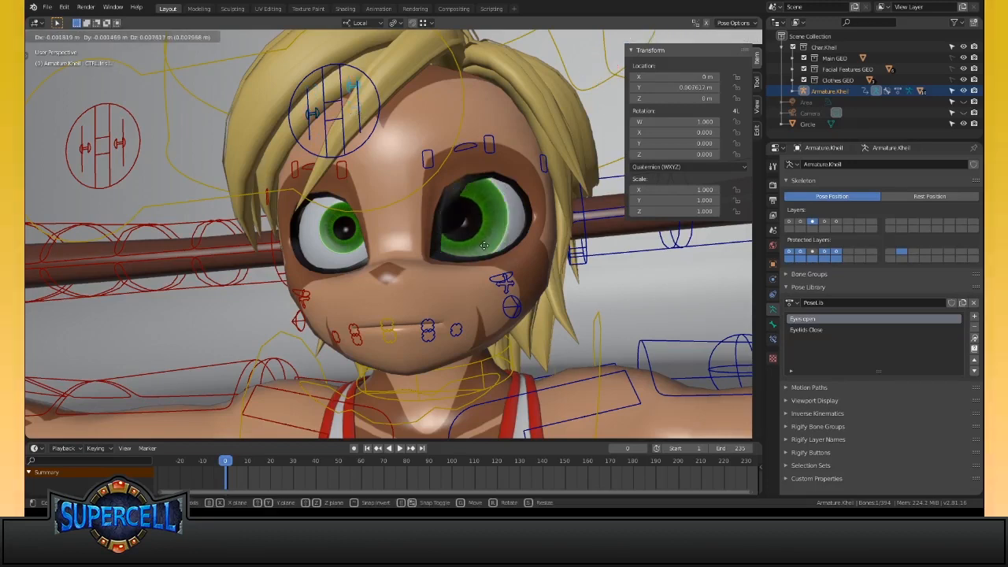
{"action": "right_click", "coordinate": [479, 241]}
Select the right eye's iris control and try moving it
{"action": "middle_click_drag", "start_coordinate": [417, 228], "coordinate": [448, 218]}
{"action": "left_click", "coordinate": [410, 116]}
{"action": "key", "text": "g"}
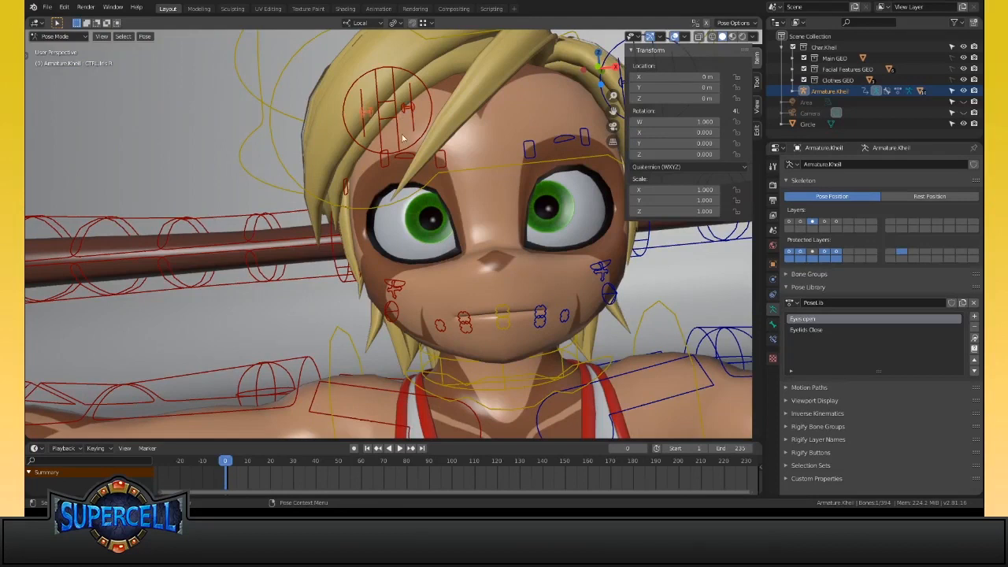
{"action": "right_click", "coordinate": [464, 107]}
Select the inner control of the left eyebrow and try moving it
{"action": "middle_click_drag", "start_coordinate": [524, 176], "coordinate": [519, 252]}
{"action": "scroll", "coordinate": [502, 211], "scroll_direction": "up", "scroll_amount": 2}
{"action": "scroll", "coordinate": [519, 252], "scroll_direction": "up", "scroll_amount": 2}
{"action": "left_click", "coordinate": [396, 133]}
{"action": "middle_click_drag", "start_coordinate": [398, 136], "coordinate": [510, 232]}
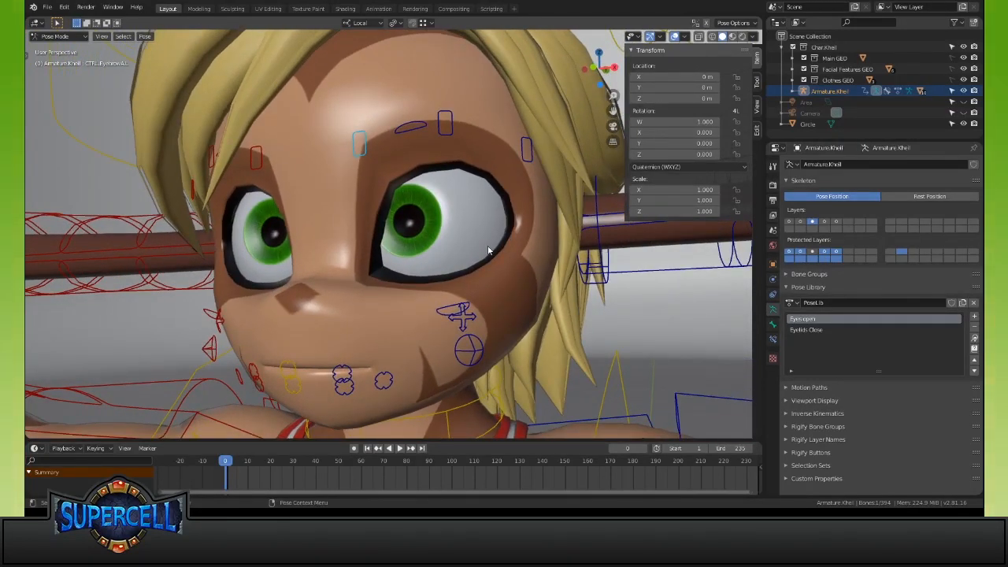
{"action": "middle_click_drag", "start_coordinate": [409, 289], "coordinate": [446, 296]}
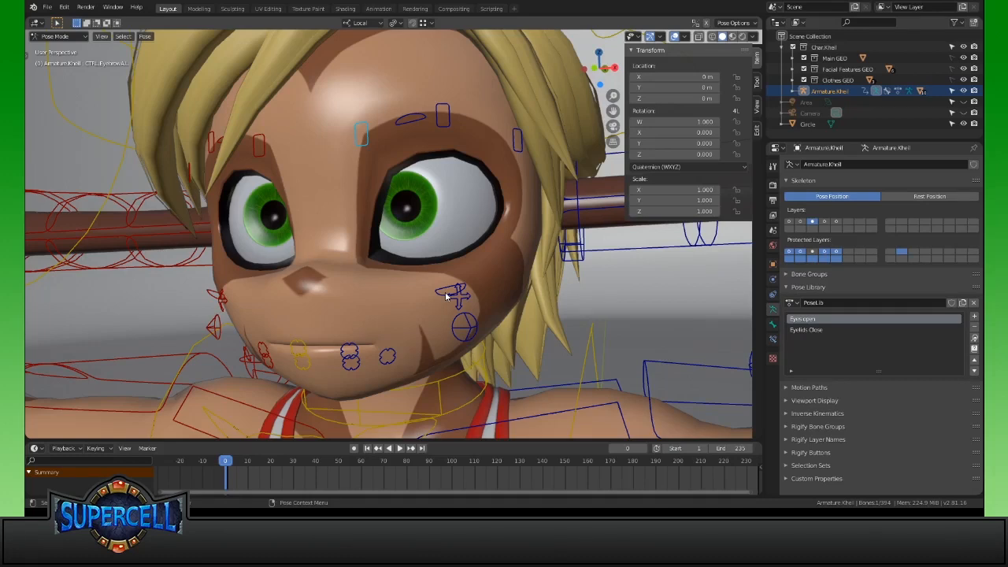
{"action": "mouse_move", "coordinate": [475, 257]}
{"action": "middle_mouse_down"}
{"action": "mouse_move", "coordinate": [467, 273]}
{"action": "mouse_move", "coordinate": [486, 258]}
{"action": "middle_mouse_up"}
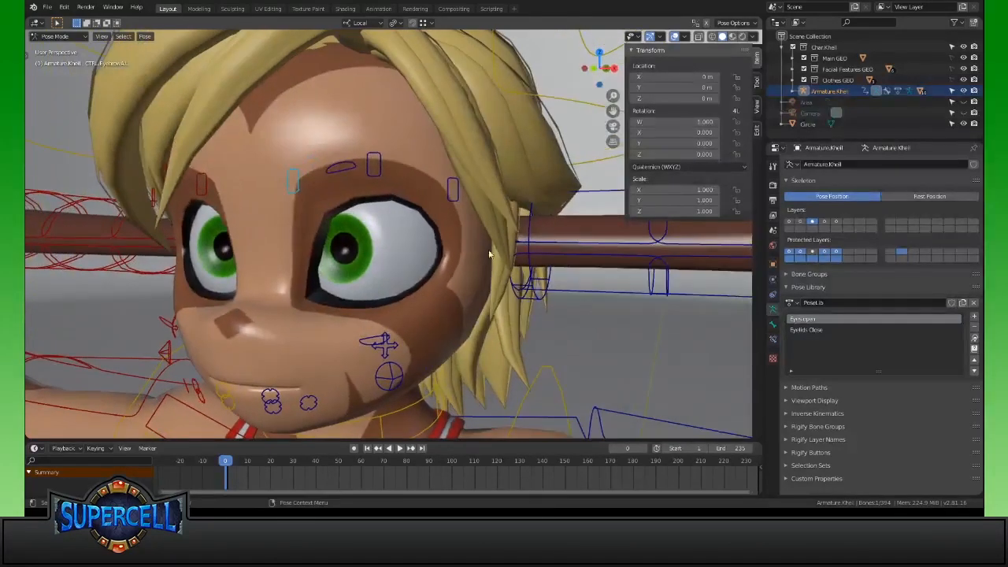
{"action": "key", "text": "g"}
{"action": "right_click", "coordinate": [449, 233]}
Try moving the left eyebrow's middle and outer controls
{"action": "key", "text": "g"}
{"action": "right_click", "coordinate": [407, 306]}
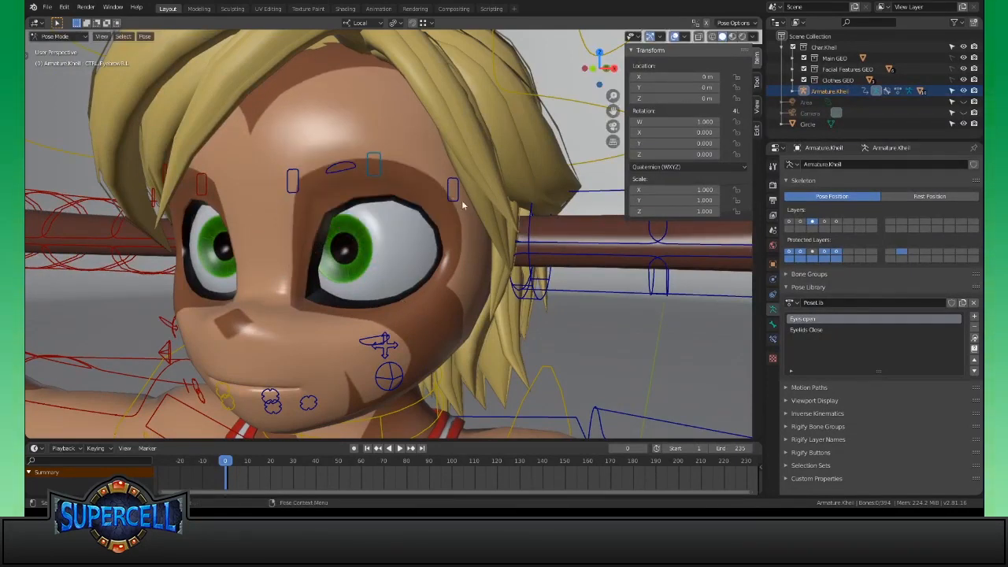
{"action": "key", "text": "g"}
{"action": "right_click", "coordinate": [453, 173]}
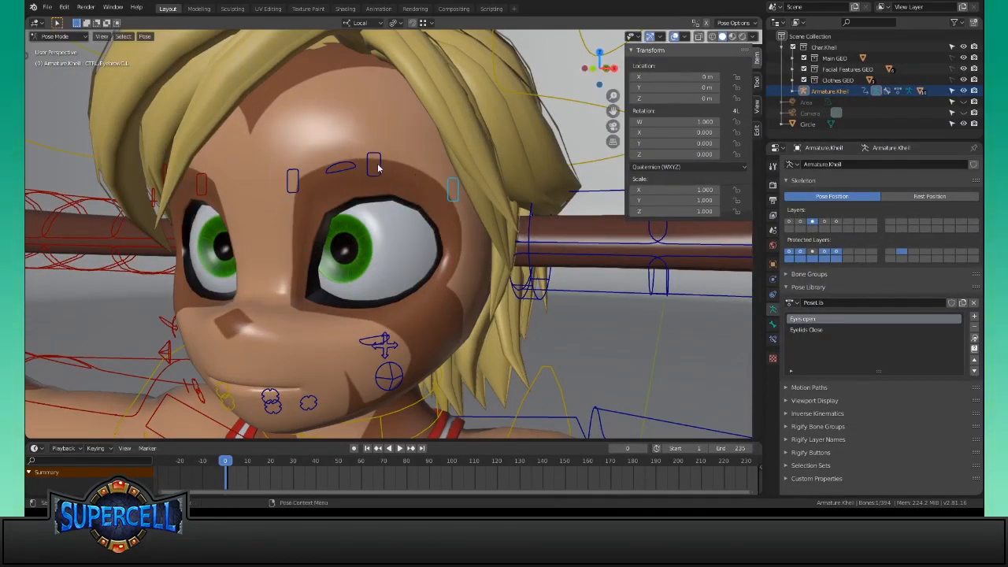
Try scaling and rotating the left eyebrow's middle control
{"action": "key", "text": "s"}
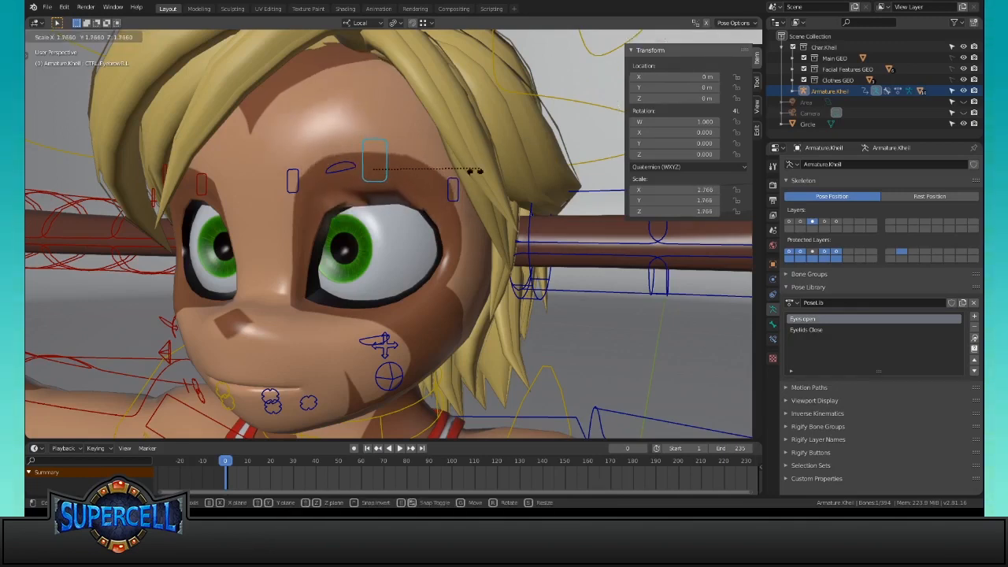
{"action": "key", "text": "r"}
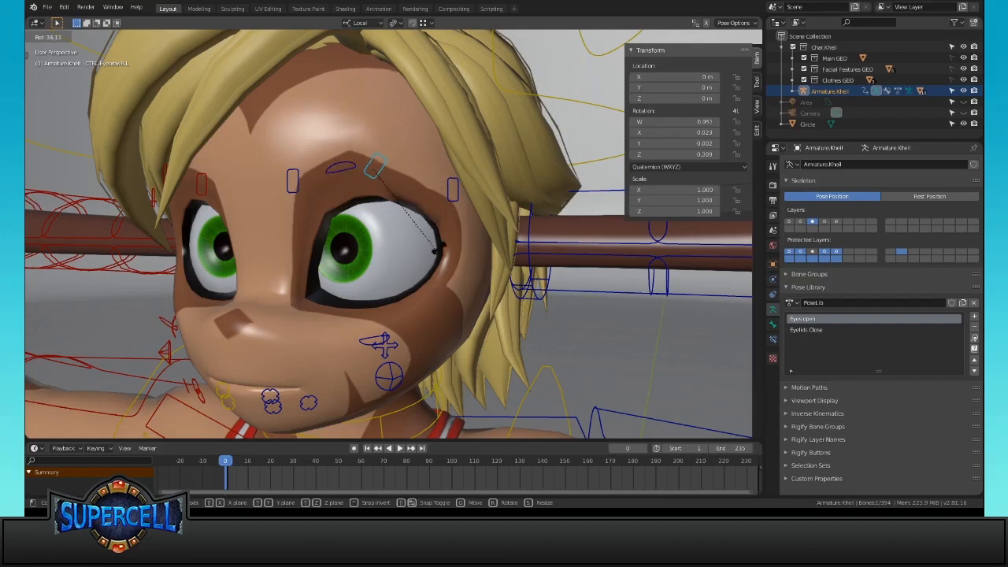
{"action": "middle_click_drag", "start_coordinate": [457, 302], "coordinate": [465, 284], "text": "shift"}
Switch the armature to object mode, turn off Use Simplify and return to pose mode
{"action": "key", "text": "ctrl+Tab"}
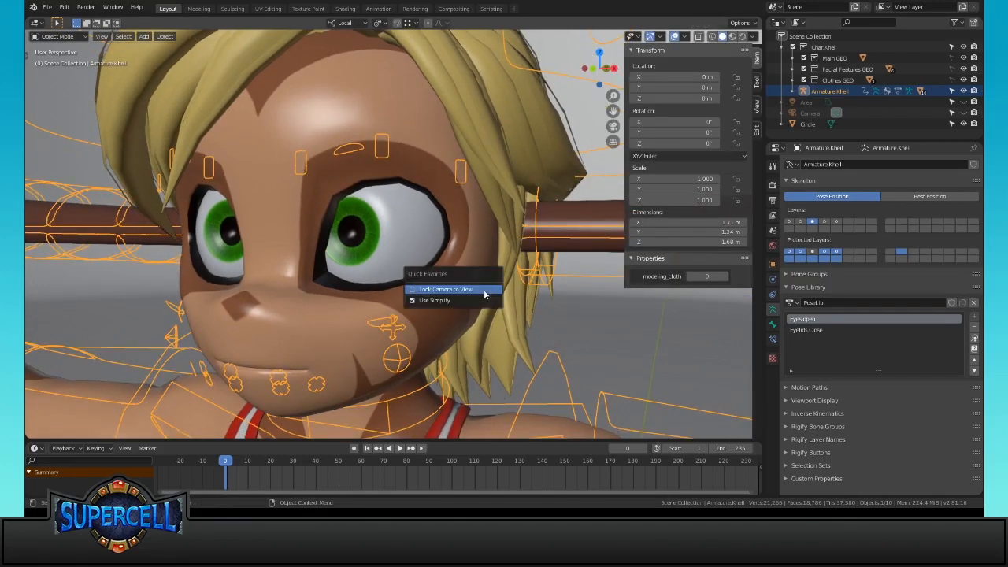
{"action": "left_click", "coordinate": [477, 301]}
{"action": "left_click", "coordinate": [413, 152]}
{"action": "left_click", "coordinate": [415, 151]}
{"action": "key", "text": "ctrl+Tab"}
Try lowering the left eyebrow's middle control over the eye and rotating it
{"action": "key", "text": "g"}
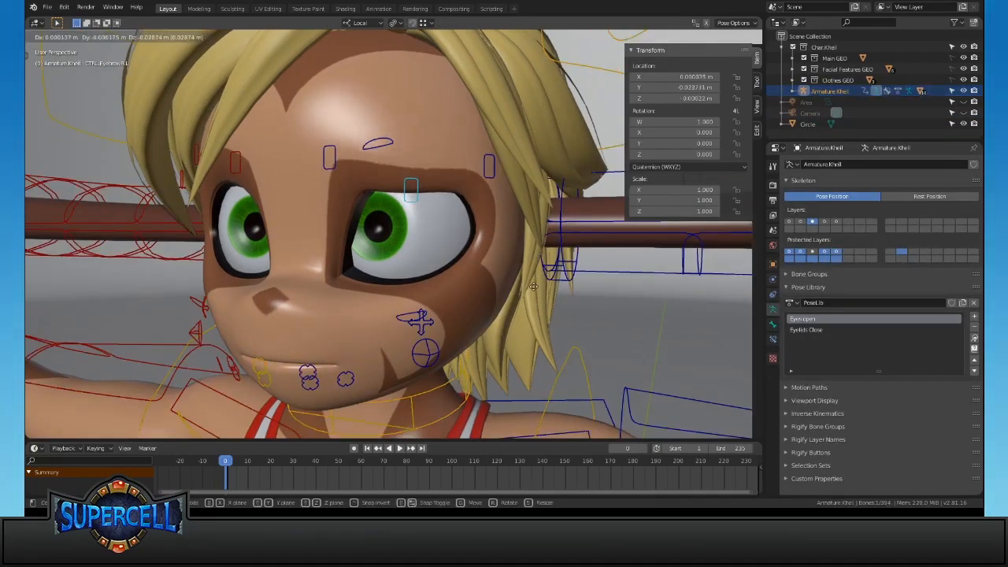
{"action": "left_click", "coordinate": [528, 302]}
{"action": "key", "text": "r"}
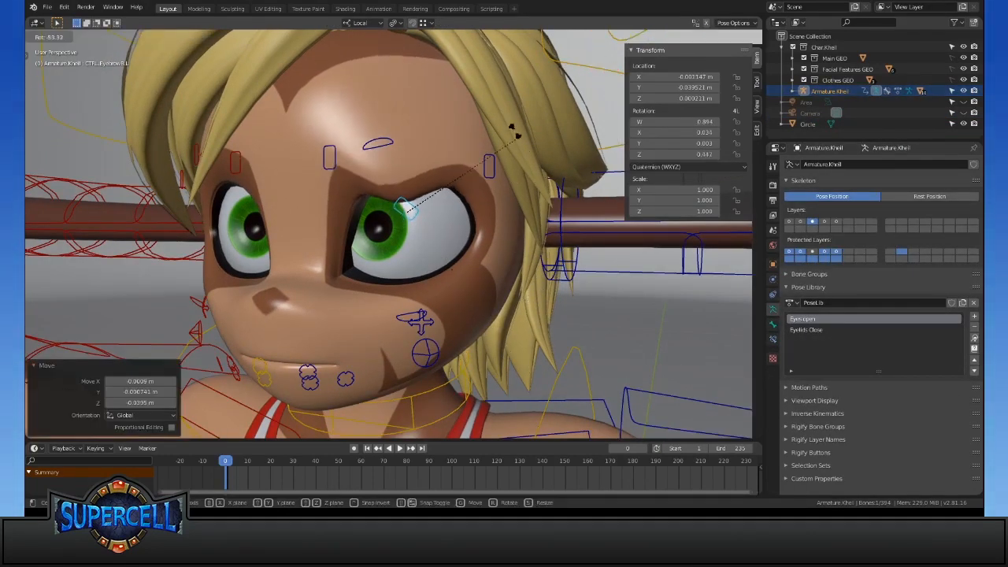
{"action": "left_click", "coordinate": [515, 133]}
Try lowering the left eyebrow's inner control toward the nose and rotating it about -19.4° in the view
{"action": "left_click", "coordinate": [333, 165]}
{"action": "key", "text": "g"}
{"action": "right_click", "coordinate": [330, 168]}
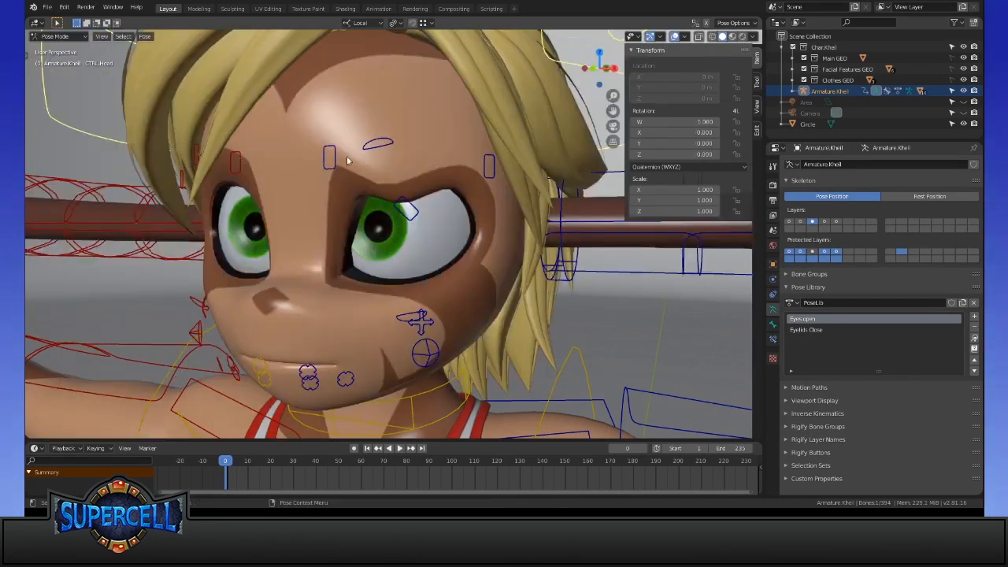
{"action": "key", "text": "g"}
{"action": "left_click", "coordinate": [375, 266]}
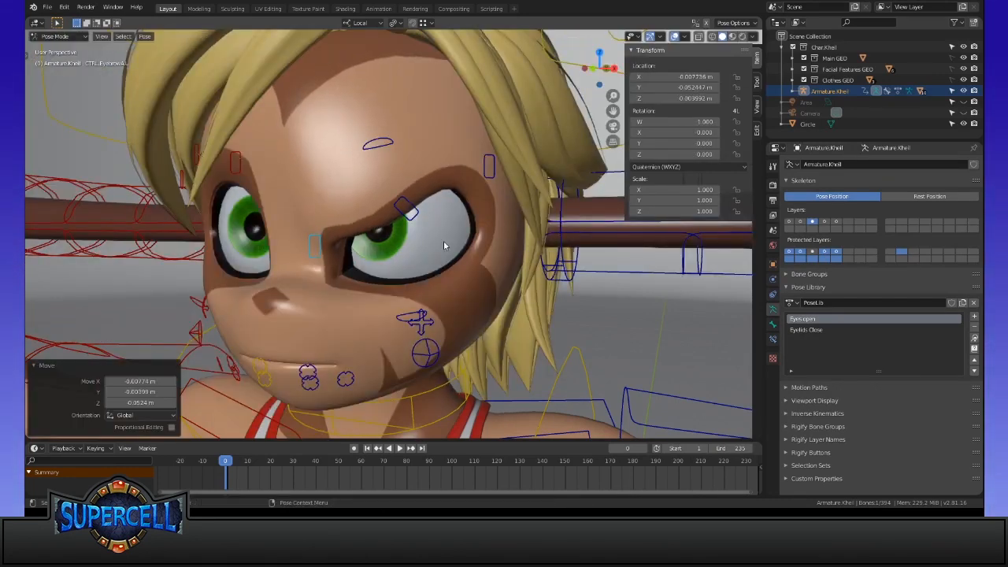
{"action": "key", "text": "r"}
{"action": "left_click", "coordinate": [445, 168]}
Try raising the left eyebrow's inner control high onto the forehead
{"action": "middle_click_drag", "start_coordinate": [475, 234], "coordinate": [481, 208]}
{"action": "key", "text": "g"}
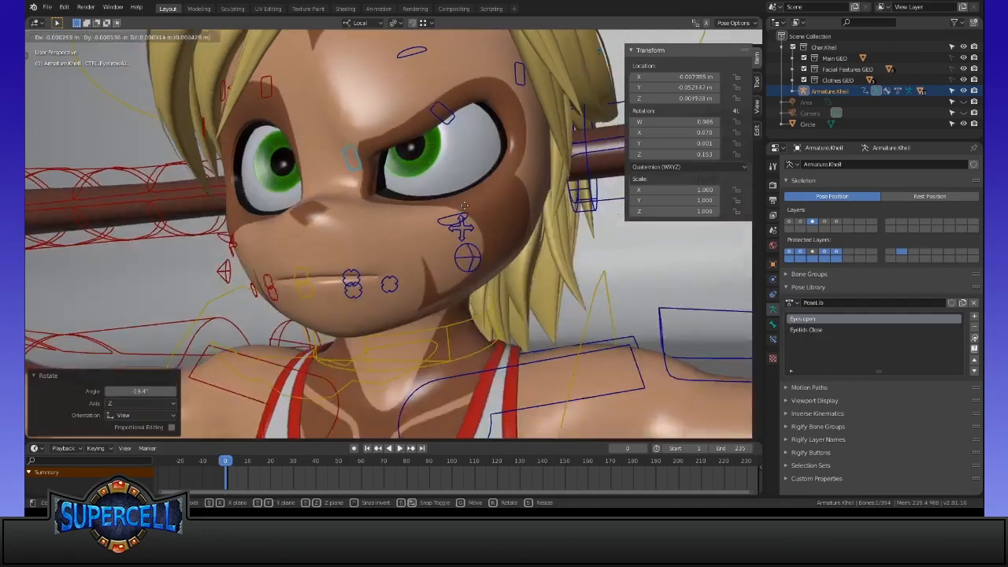
{"action": "left_click", "coordinate": [460, 105]}
{"action": "middle_click_drag", "start_coordinate": [459, 105], "coordinate": [486, 268]}
Select all of the rig's controls and clear their location and rotation
{"action": "key", "text": "a"}
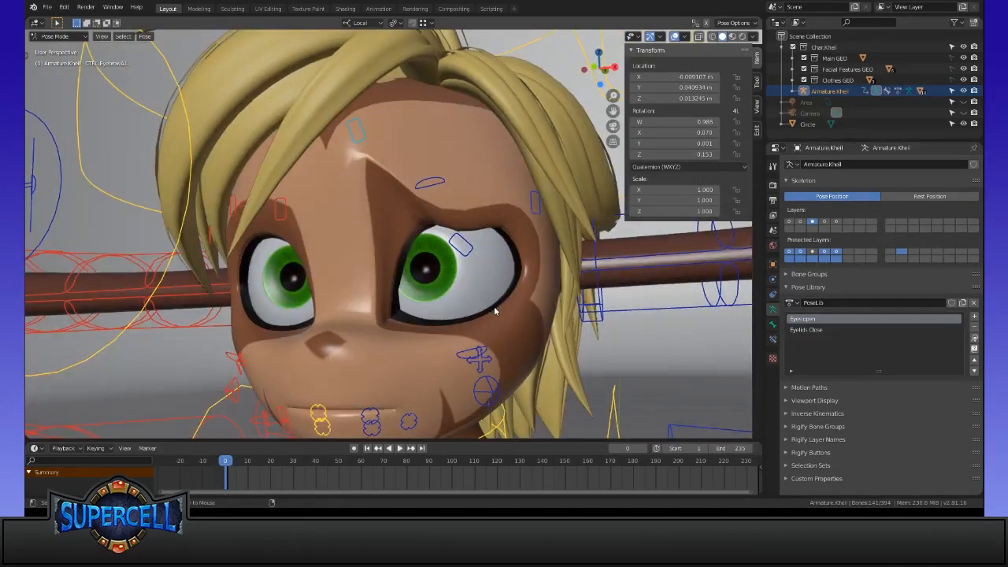
{"action": "key", "text": "alt+g"}
{"action": "key", "text": "alt+r"}
Turn Use Simplify back on from object mode and return the armature to pose mode
{"action": "key", "text": "ctrl+Tab"}
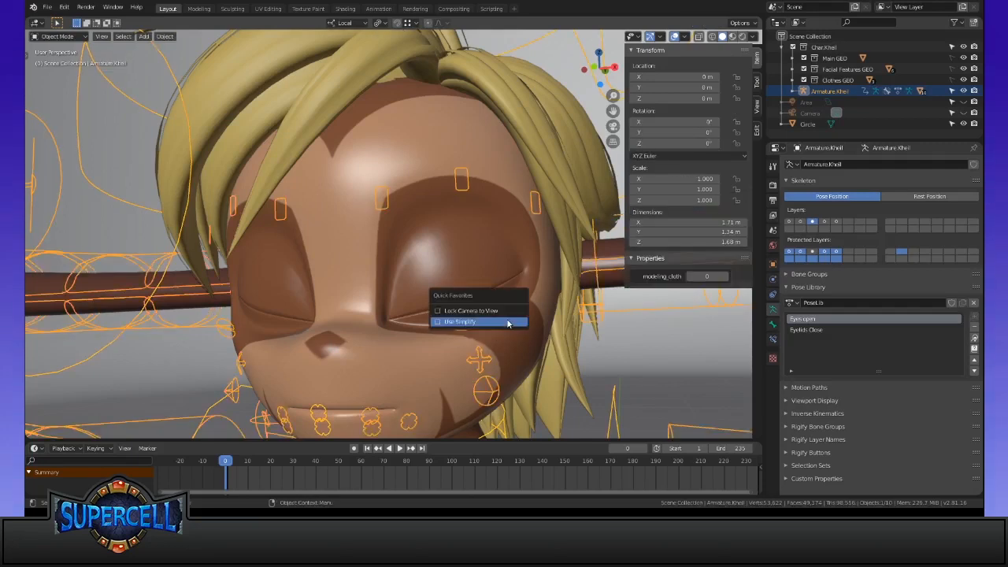
{"action": "key", "text": "Escape"}
{"action": "key", "text": "ctrl+Tab"}
Apply the "Eyes open" pose from the armature's pose library
{"action": "middle_click_drag", "start_coordinate": [488, 335], "coordinate": [470, 286]}
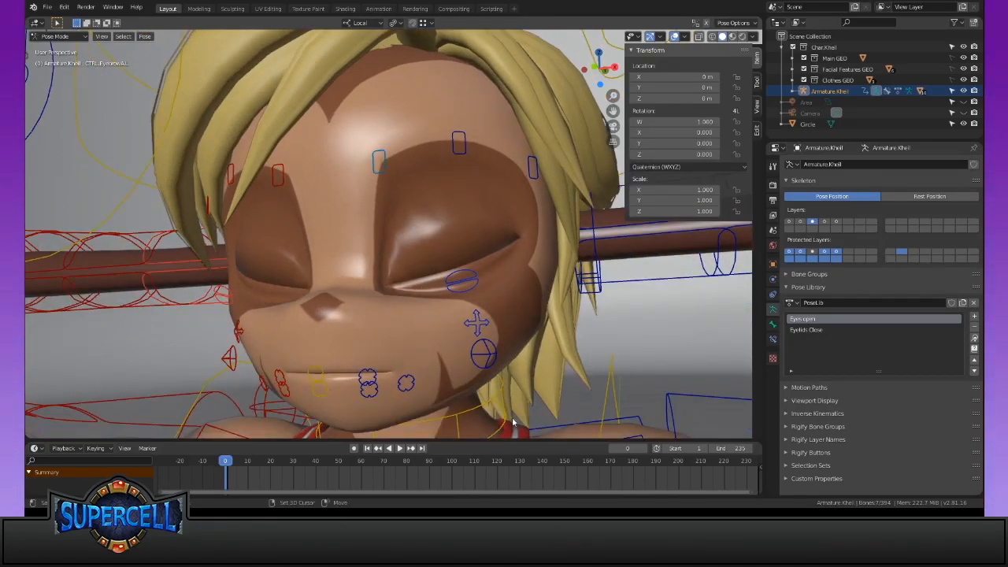
{"action": "left_click", "coordinate": [974, 339]}
{"action": "middle_click_drag", "start_coordinate": [461, 359], "coordinate": [479, 302], "text": "shift"}
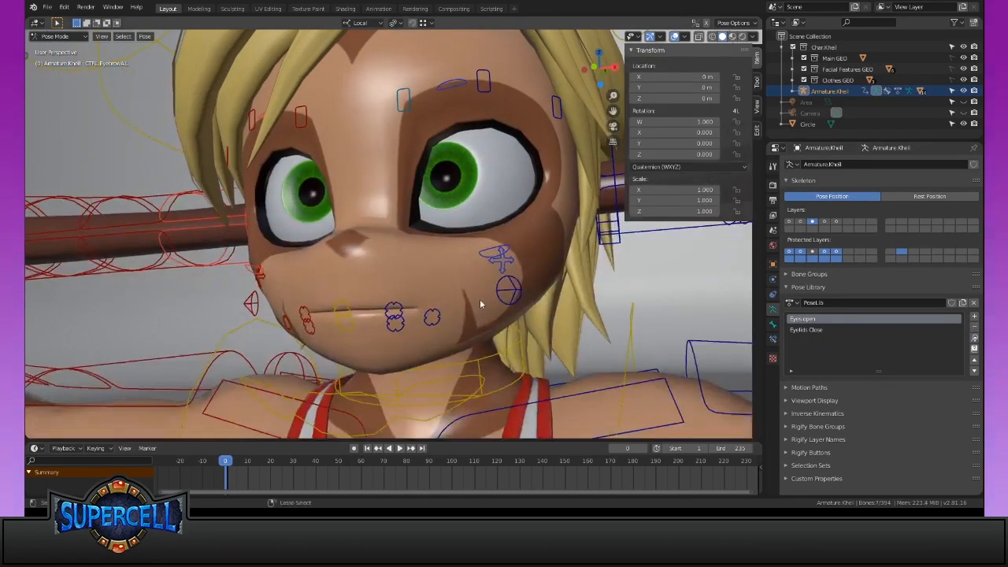
Select the left eye's lower eyelid control and try moving it
{"action": "scroll", "coordinate": [496, 303], "scroll_direction": "up", "scroll_amount": 1}
{"action": "left_click", "coordinate": [516, 254]}
{"action": "middle_click_drag", "start_coordinate": [549, 264], "coordinate": [509, 287], "text": "shift"}
{"action": "key", "text": "g"}
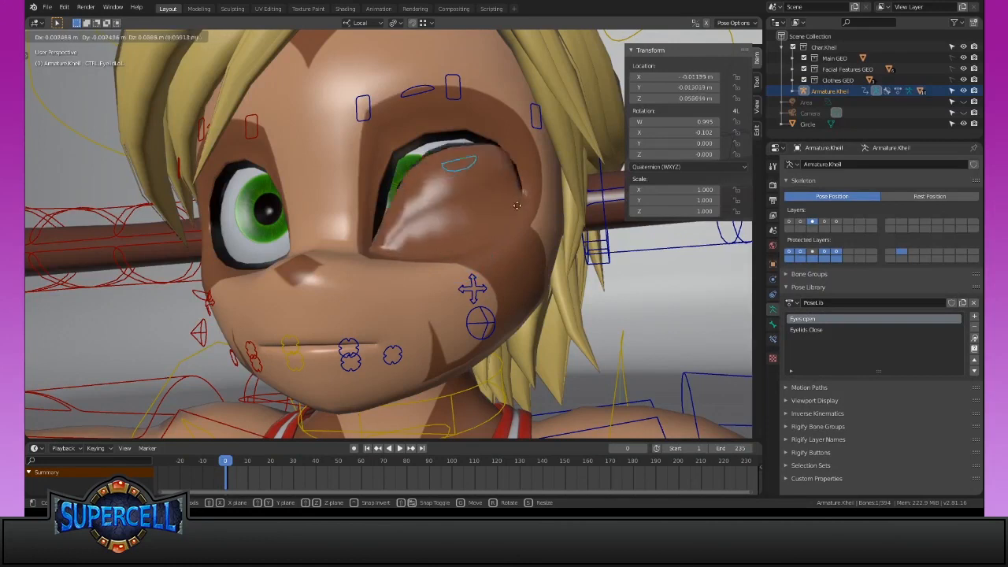
{"action": "right_click", "coordinate": [542, 243]}
Try freely rotating the left eye's upper eyelid control, and clear its rotation
{"action": "key", "text": "r"}
{"action": "key", "text": "r"}
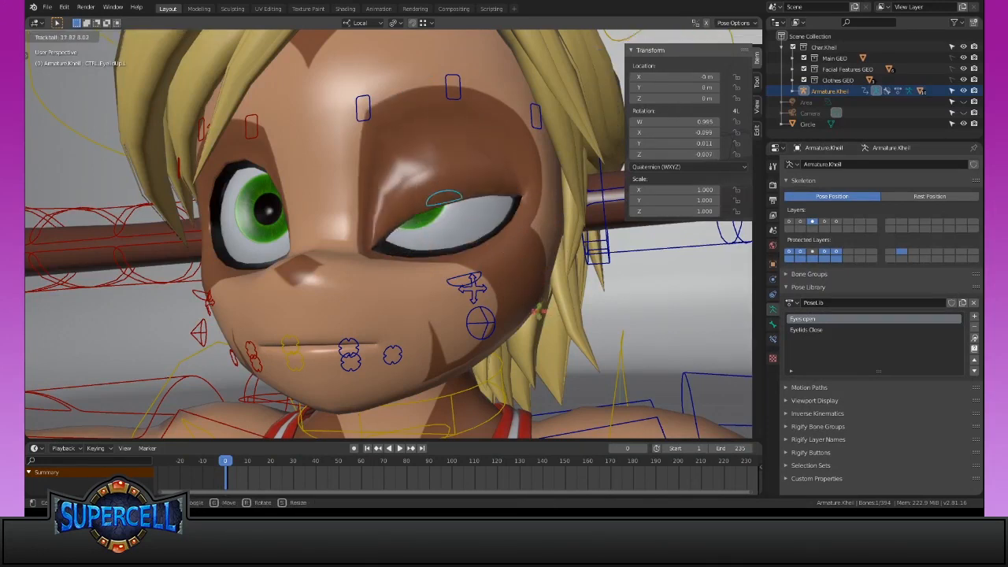
{"action": "right_click", "coordinate": [542, 312]}
{"action": "key", "text": "alt+r"}
Try rotating the left upper eyelid control about its local X axis to open and close the eye
{"action": "middle_click_drag", "start_coordinate": [530, 320], "coordinate": [540, 354]}
{"action": "key", "text": "r"}
{"action": "key", "text": "x"}
{"action": "key", "text": "x"}
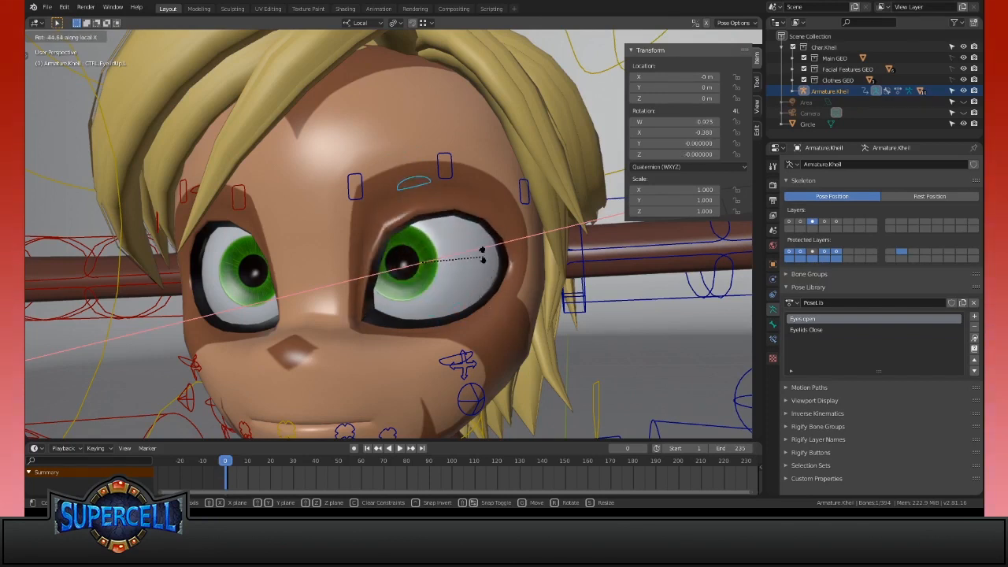
{"action": "right_click", "coordinate": [496, 323]}
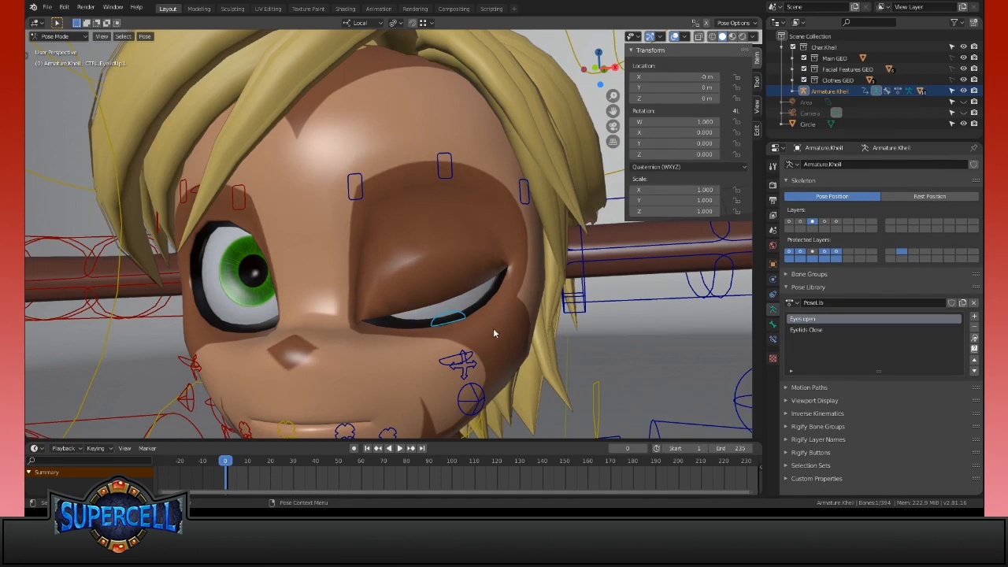
{"action": "key", "text": "r"}
{"action": "key", "text": "x"}
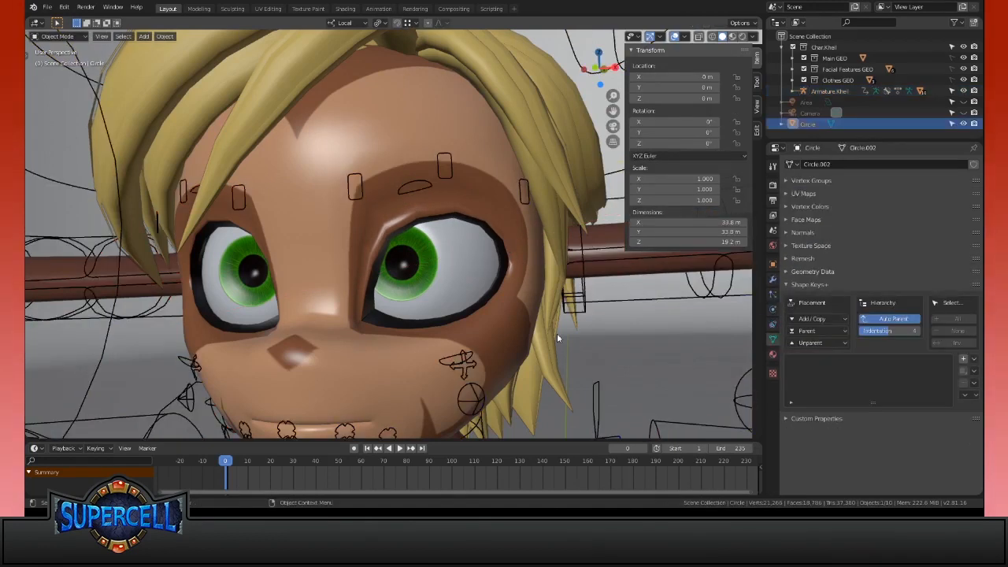
In the armature's pose mode, clear the left upper eyelid control's rotation and reapply the "Eyes open" pose
{"action": "left_click", "coordinate": [457, 179]}
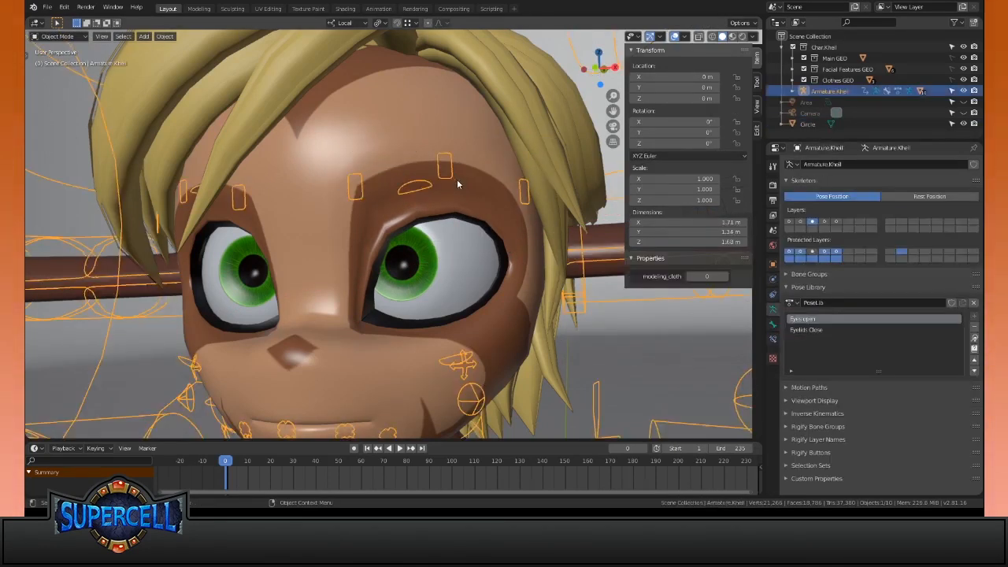
{"action": "key", "text": "ctrl+Tab"}
{"action": "key", "text": "alt+r"}
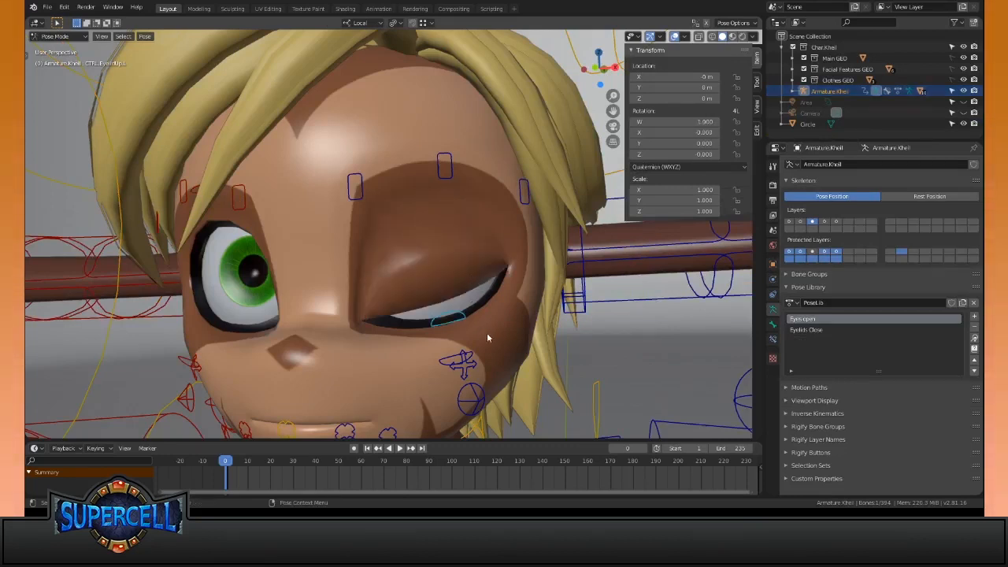
{"action": "middle_click_drag", "start_coordinate": [488, 341], "coordinate": [513, 330], "text": "shift"}
{"action": "left_click", "coordinate": [974, 338]}
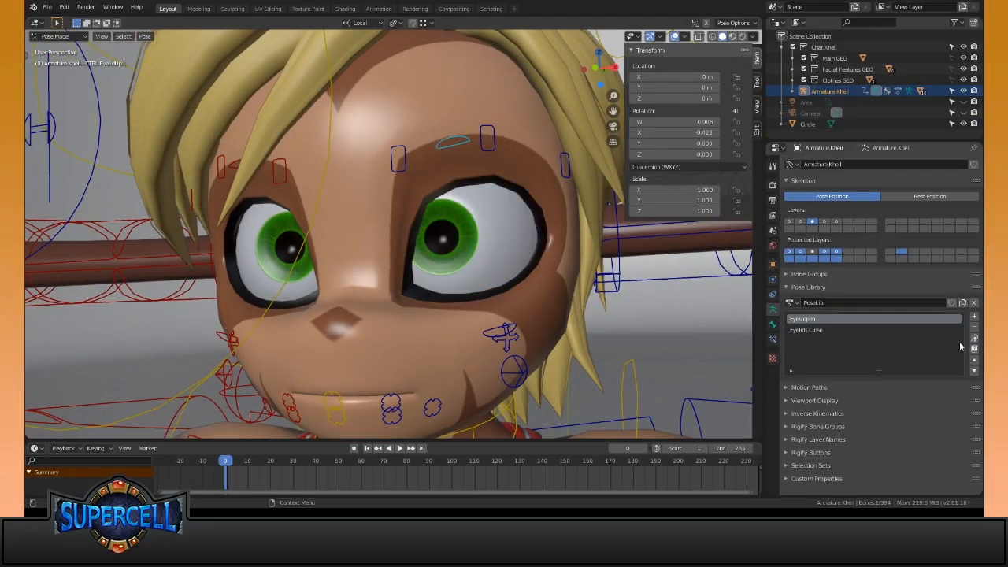
Try rotating the opened left upper eyelid control about its local X axis twice
{"action": "middle_click_drag", "start_coordinate": [492, 271], "coordinate": [524, 301]}
{"action": "key", "text": "r"}
{"action": "key", "text": "x"}
{"action": "right_click", "coordinate": [515, 223]}
{"action": "middle_click_drag", "start_coordinate": [508, 185], "coordinate": [511, 218], "text": "shift"}
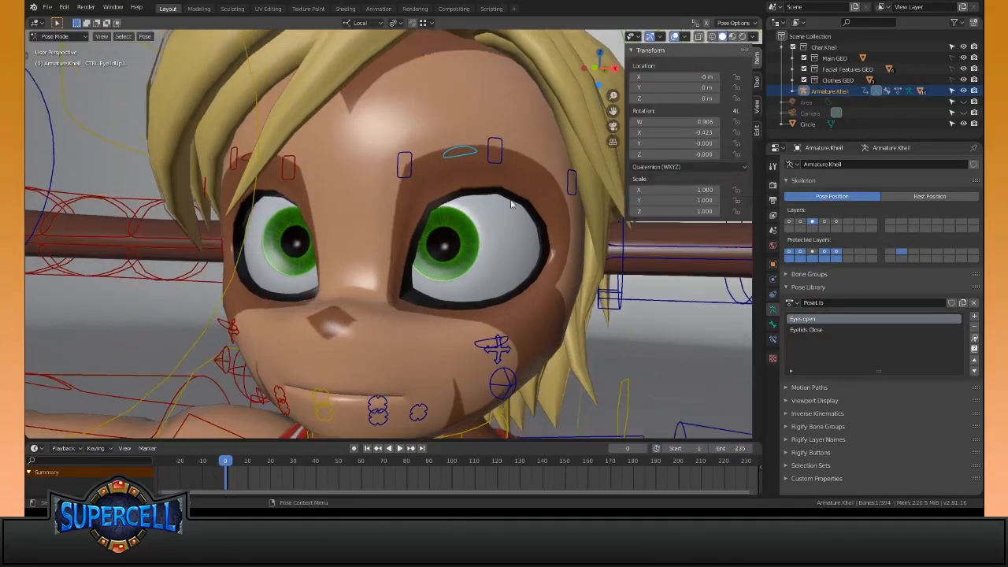
{"action": "key", "text": "r"}
{"action": "key", "text": "x"}
{"action": "left_click", "coordinate": [492, 79]}
Try rotating the cleared left upper eyelid control -26.5° about local X and tilting it about local Y, and reapply the "Eyes open" pose
{"action": "middle_click_drag", "start_coordinate": [483, 265], "coordinate": [533, 298]}
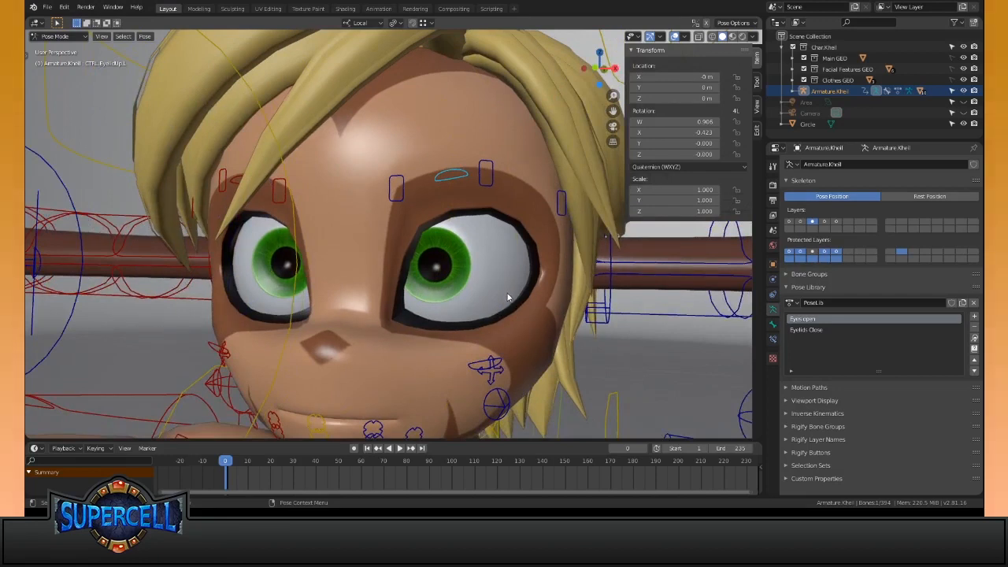
{"action": "key", "text": "alt+r"}
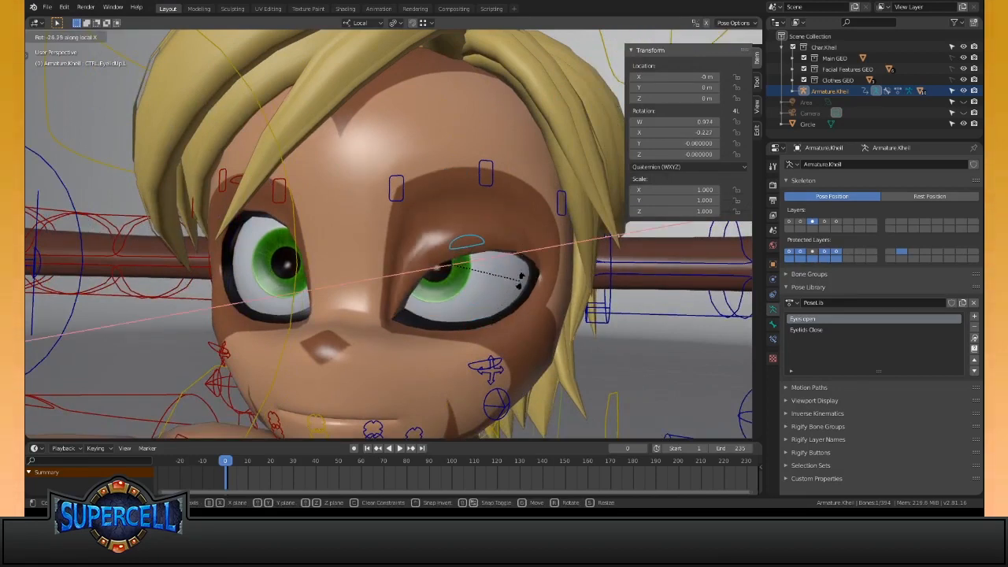
{"action": "left_click", "coordinate": [525, 293]}
{"action": "key", "text": "r"}
{"action": "key", "text": "y"}
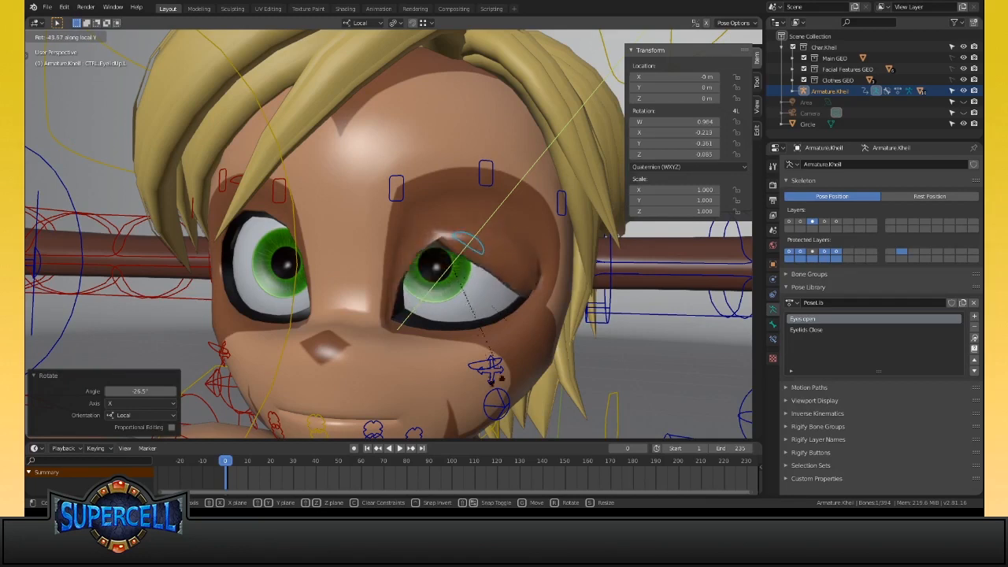
{"action": "left_click", "coordinate": [498, 378]}
{"action": "left_click", "coordinate": [974, 337]}
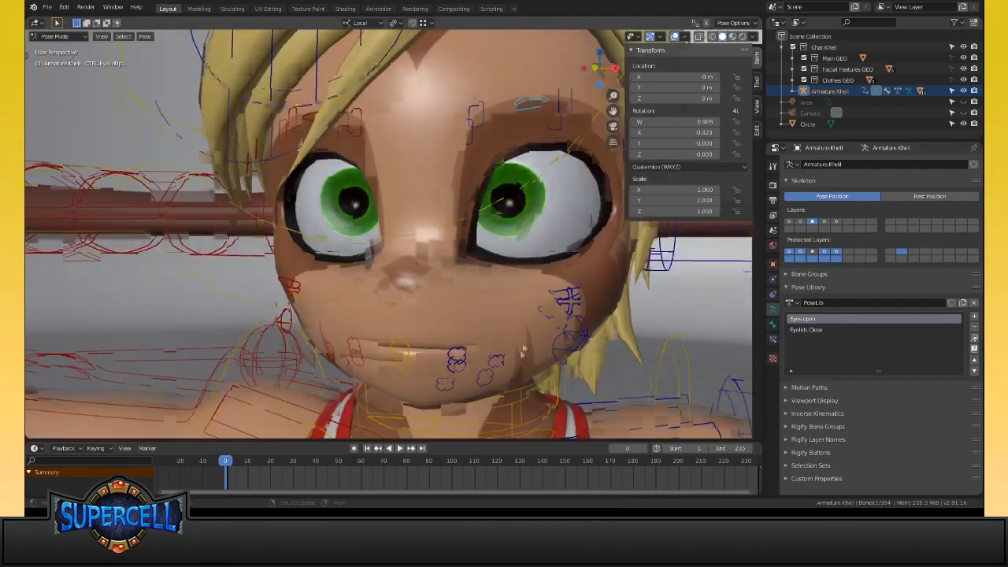
Select the left cheek control and try raising it about 0.03 m toward the eye
{"action": "middle_click_drag", "start_coordinate": [521, 354], "coordinate": [528, 334]}
{"action": "left_click", "coordinate": [522, 297]}
{"action": "mouse_move", "coordinate": [526, 300]}
{"action": "middle_mouse_down"}
{"action": "mouse_move", "coordinate": [539, 312]}
{"action": "mouse_move", "coordinate": [511, 298]}
{"action": "middle_mouse_up"}
{"action": "key", "text": "g"}
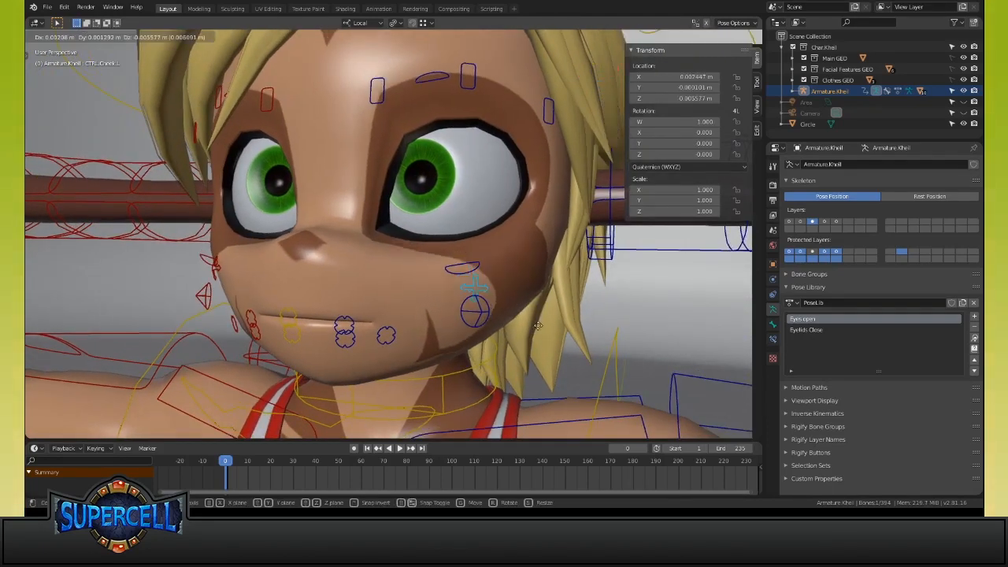
{"action": "left_click", "coordinate": [549, 297]}
Try rotating and scaling the left cheek control, and undo its move
{"action": "middle_click_drag", "start_coordinate": [549, 298], "coordinate": [526, 240]}
{"action": "key", "text": "r"}
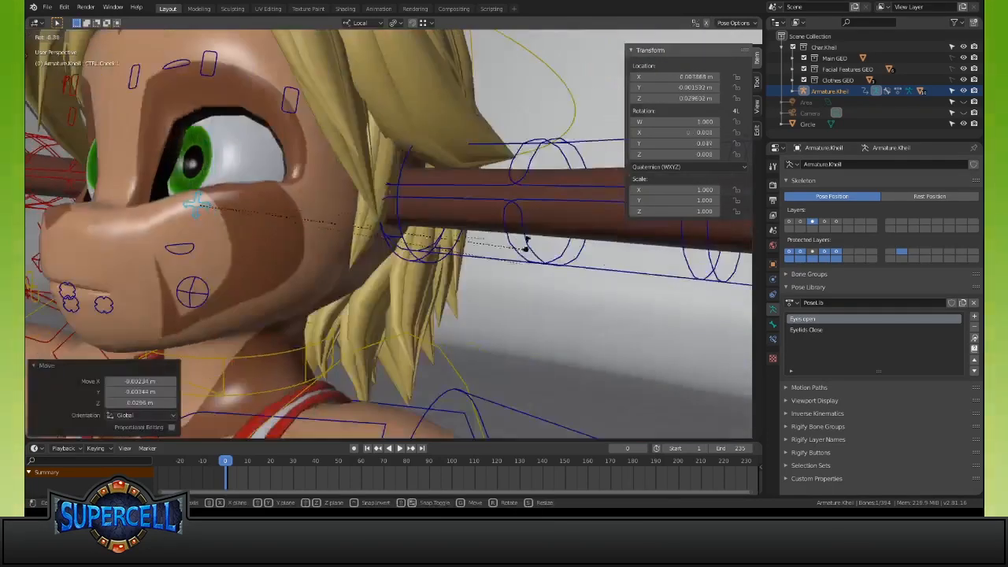
{"action": "right_click", "coordinate": [362, 281]}
{"action": "key", "text": "s"}
{"action": "middle_click_drag", "start_coordinate": [360, 281], "coordinate": [470, 336]}
{"action": "right_click", "coordinate": [414, 293]}
{"action": "key", "text": "ctrl+z"}
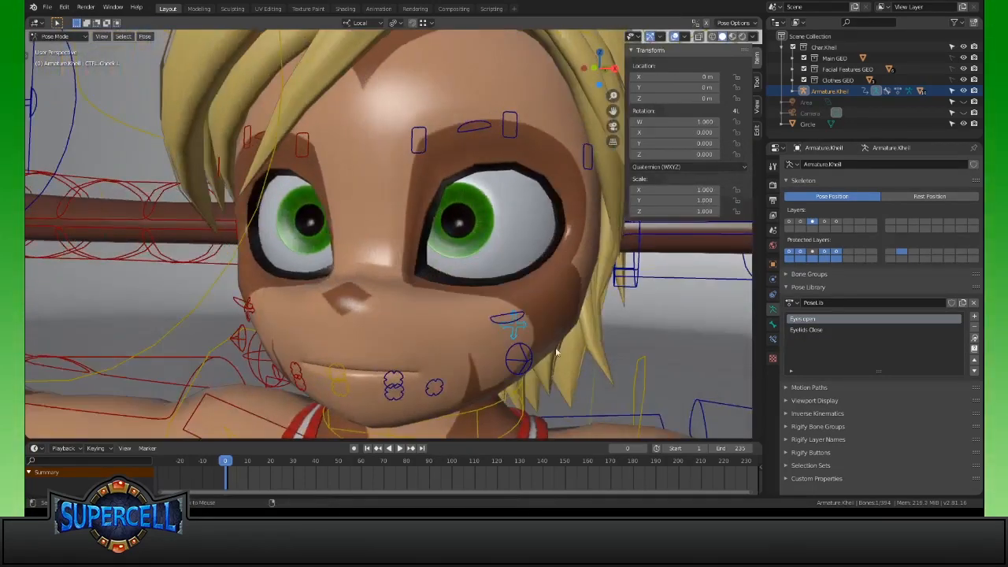
Select the left cheek puff control and try moving it to inflate the cheek
{"action": "left_click", "coordinate": [533, 361]}
{"action": "middle_click_drag", "start_coordinate": [534, 362], "coordinate": [574, 318]}
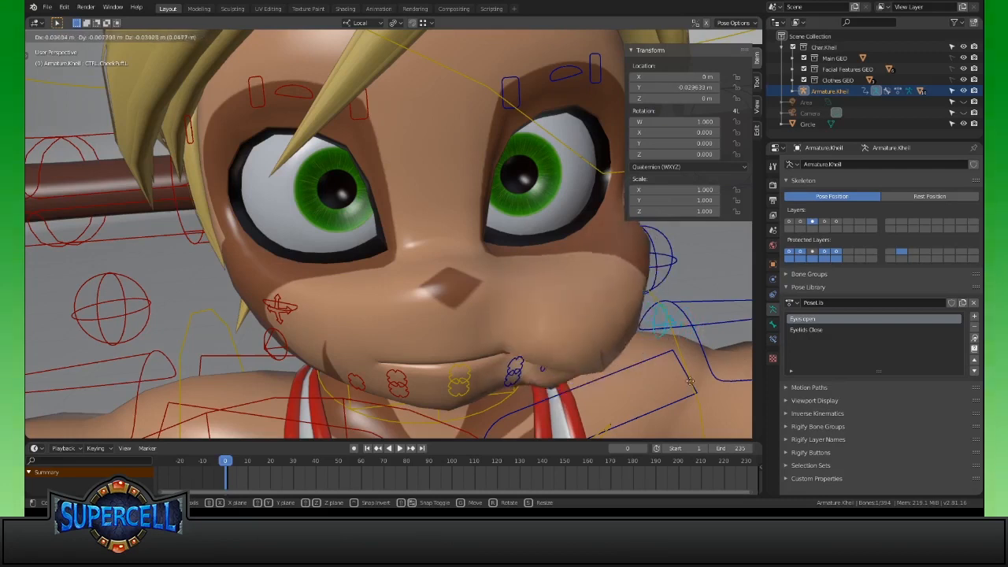
{"action": "right_click", "coordinate": [540, 349]}
Try freely rotating the left cheek puff control and moving it once more
{"action": "middle_click_drag", "start_coordinate": [540, 348], "coordinate": [530, 325]}
{"action": "key", "text": "r"}
{"action": "key", "text": "r"}
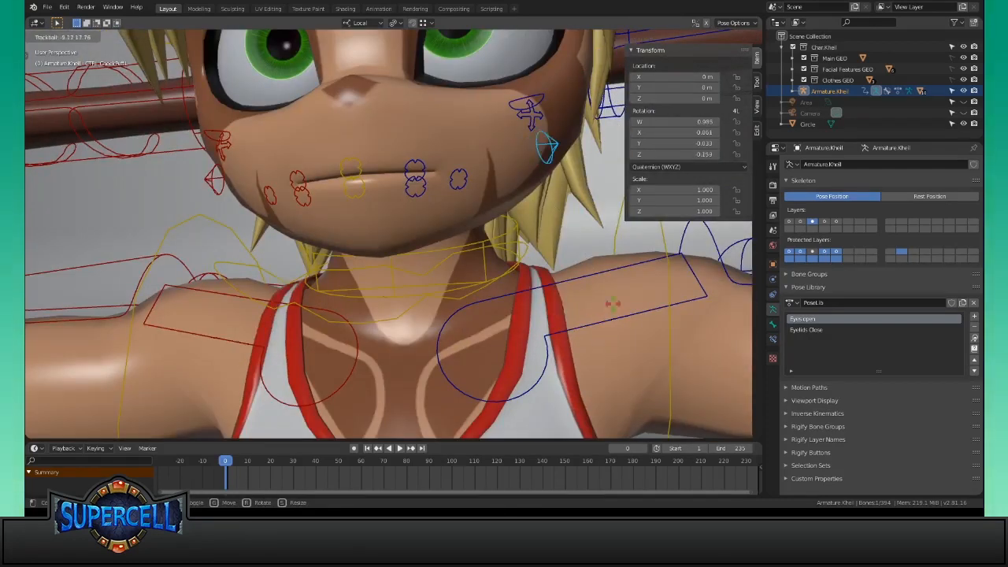
{"action": "right_click", "coordinate": [631, 320]}
{"action": "middle_click_drag", "start_coordinate": [573, 238], "coordinate": [548, 336], "text": "shift"}
{"action": "key", "text": "g"}
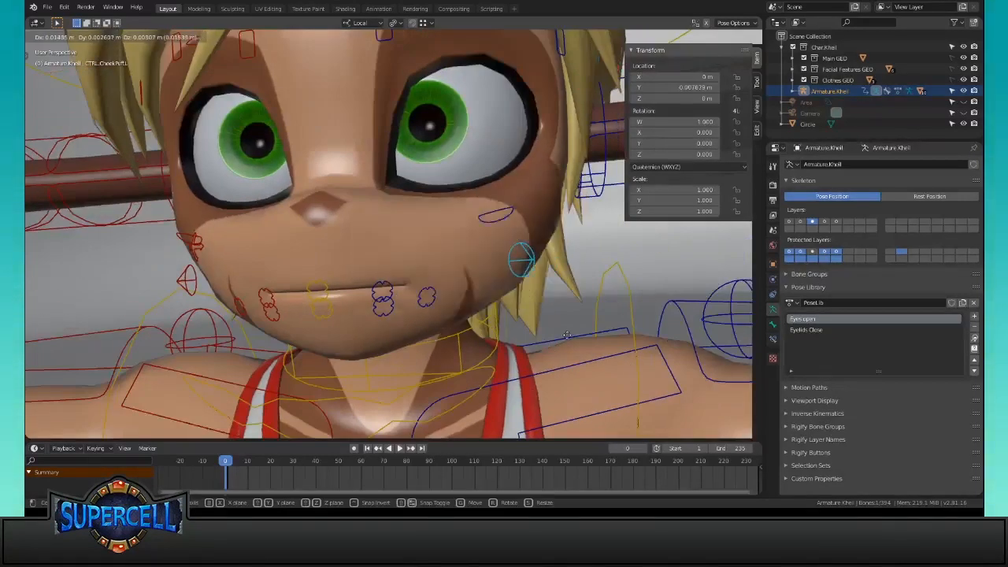
{"action": "right_click", "coordinate": [494, 318]}
Move the left lip corner control outward and about 0.018 m up
{"action": "middle_click_drag", "start_coordinate": [495, 318], "coordinate": [470, 269]}
{"action": "key", "text": "g"}
{"action": "left_click", "coordinate": [518, 239]}
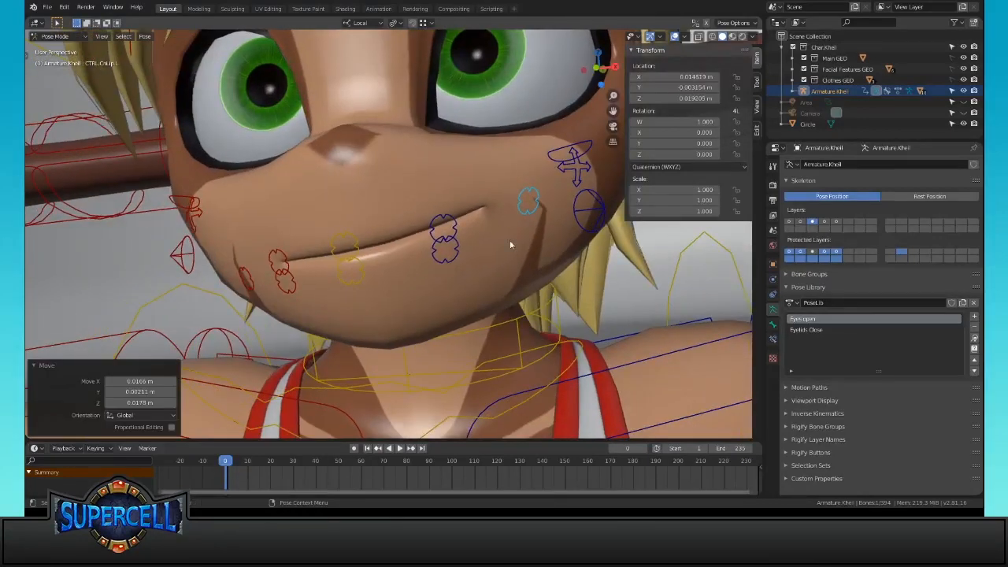
Move the right lip corner control to shape the other side of the smile
{"action": "left_click", "coordinate": [358, 252]}
{"action": "middle_click_drag", "start_coordinate": [434, 306], "coordinate": [346, 282]}
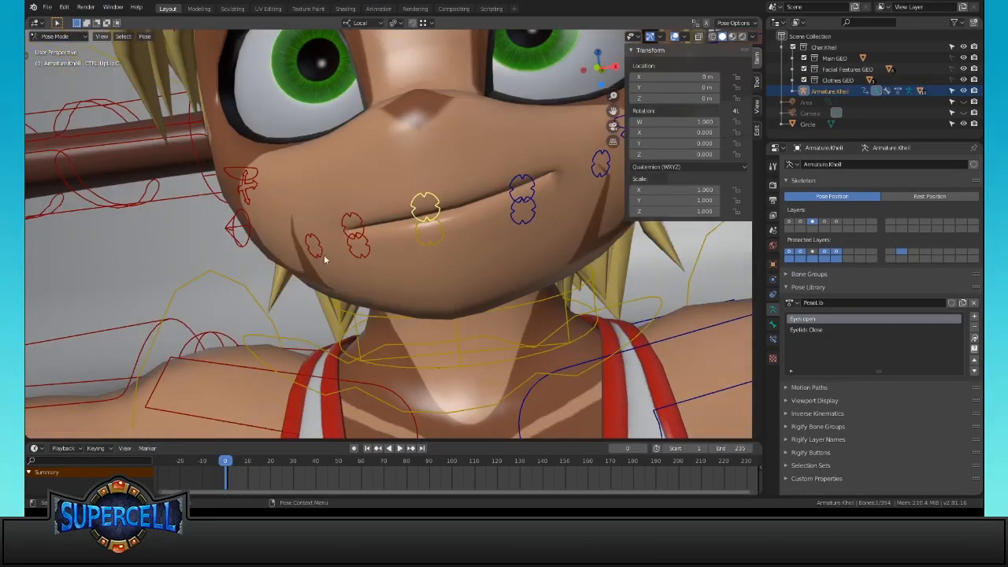
{"action": "left_click", "coordinate": [321, 256]}
{"action": "key", "text": "g"}
{"action": "left_click", "coordinate": [434, 272]}
Select the left upper and lower lip controls together and move them up
{"action": "middle_click_drag", "start_coordinate": [512, 199], "coordinate": [482, 227]}
{"action": "left_click", "coordinate": [475, 246]}
{"action": "left_click", "coordinate": [475, 244], "text": "shift"}
{"action": "key", "text": "g"}
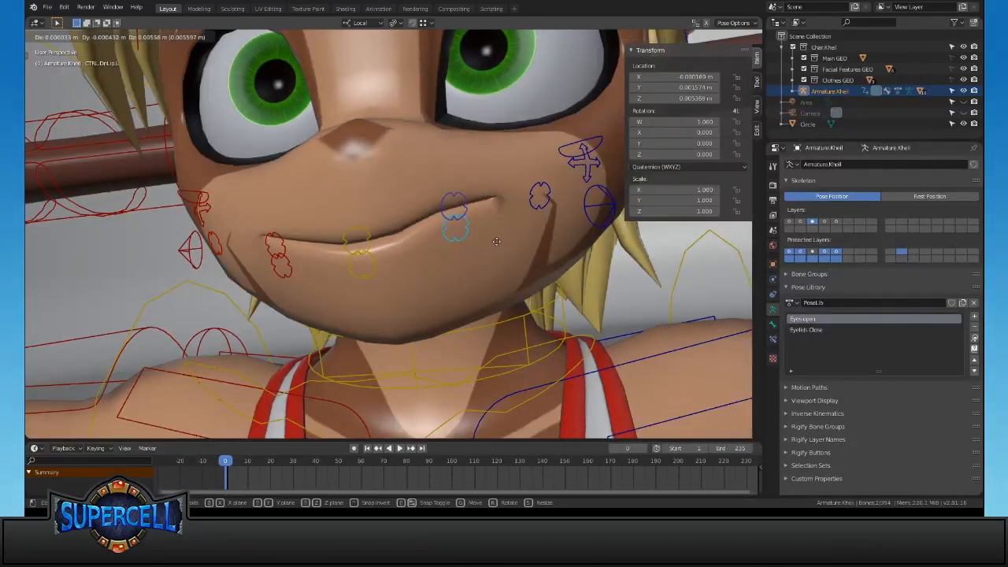
{"action": "left_click", "coordinate": [470, 220]}
Open the mouth by raising the centre upper lip control and lowering the centre lower lip control
{"action": "left_click", "coordinate": [366, 245]}
{"action": "key", "text": "g"}
{"action": "left_click", "coordinate": [397, 231]}
{"action": "left_click", "coordinate": [375, 264]}
{"action": "key", "text": "g"}
{"action": "left_click", "coordinate": [391, 297]}
Pull the left lower lip control down and lower the left upper lip control slightly
{"action": "left_click", "coordinate": [455, 245]}
{"action": "key", "text": "g"}
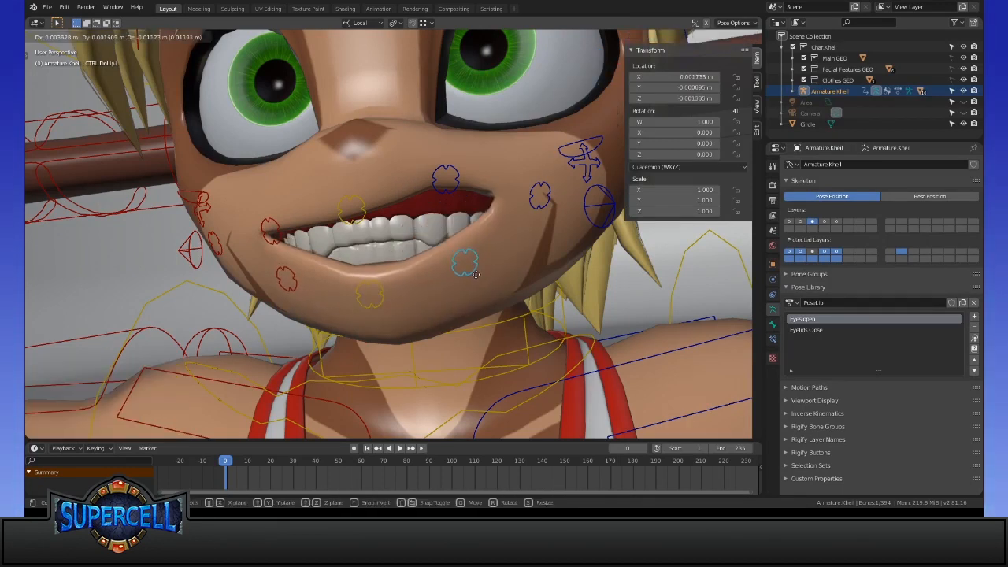
{"action": "left_click", "coordinate": [465, 263]}
{"action": "middle_click_drag", "start_coordinate": [465, 263], "coordinate": [492, 290]}
{"action": "left_click", "coordinate": [448, 217]}
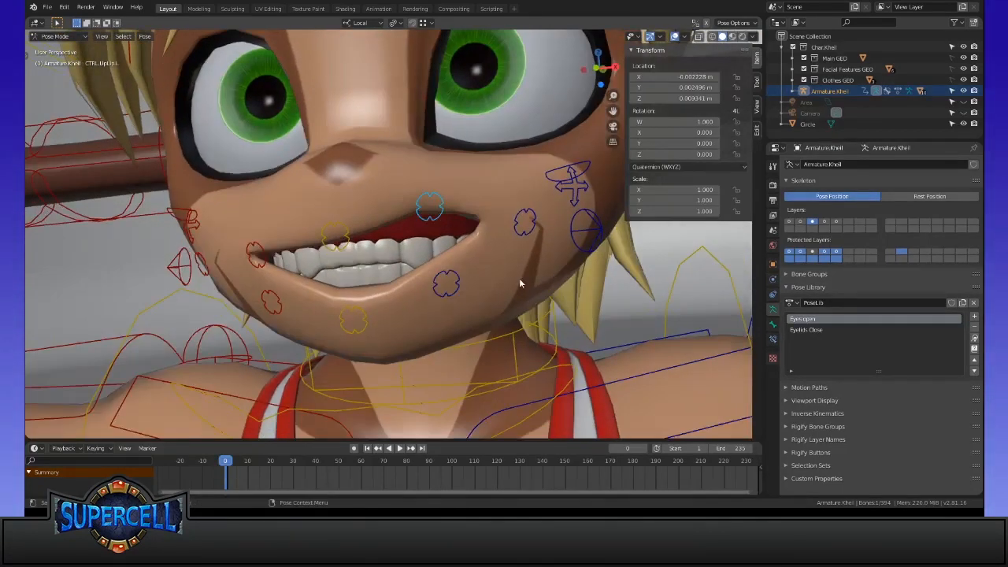
{"action": "key", "text": "g"}
{"action": "left_click", "coordinate": [516, 301]}
Lower the left lip corner control slightly and move and rotate the right upper lip control
{"action": "left_click", "coordinate": [527, 236]}
{"action": "key", "text": "g"}
{"action": "left_click", "coordinate": [526, 263]}
{"action": "left_click", "coordinate": [261, 259]}
{"action": "key", "text": "g"}
{"action": "left_click", "coordinate": [367, 333]}
{"action": "key", "text": "r"}
{"action": "left_click", "coordinate": [437, 350]}
Try scaling and rotating the centre upper lip control
{"action": "left_click", "coordinate": [347, 246]}
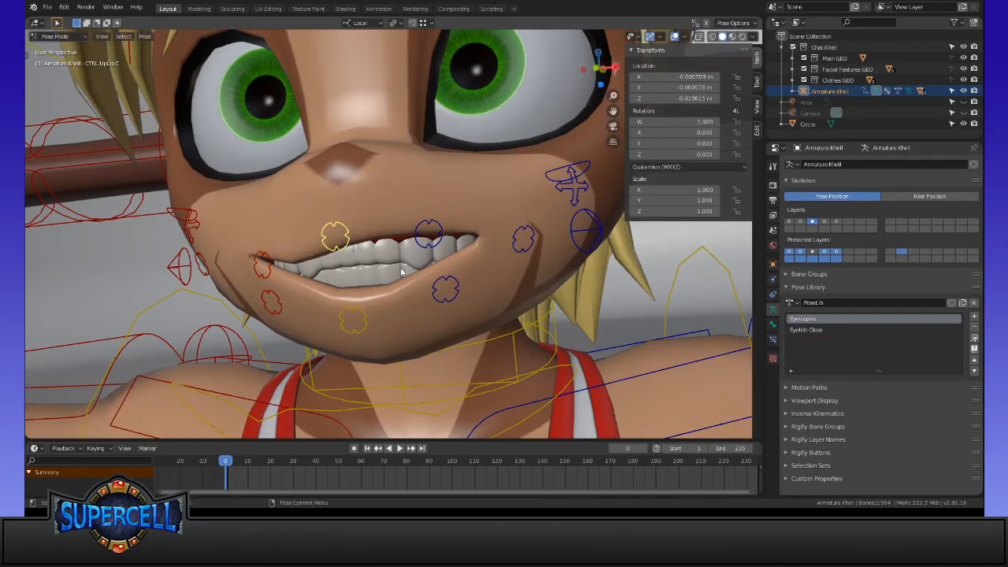
{"action": "key", "text": "s"}
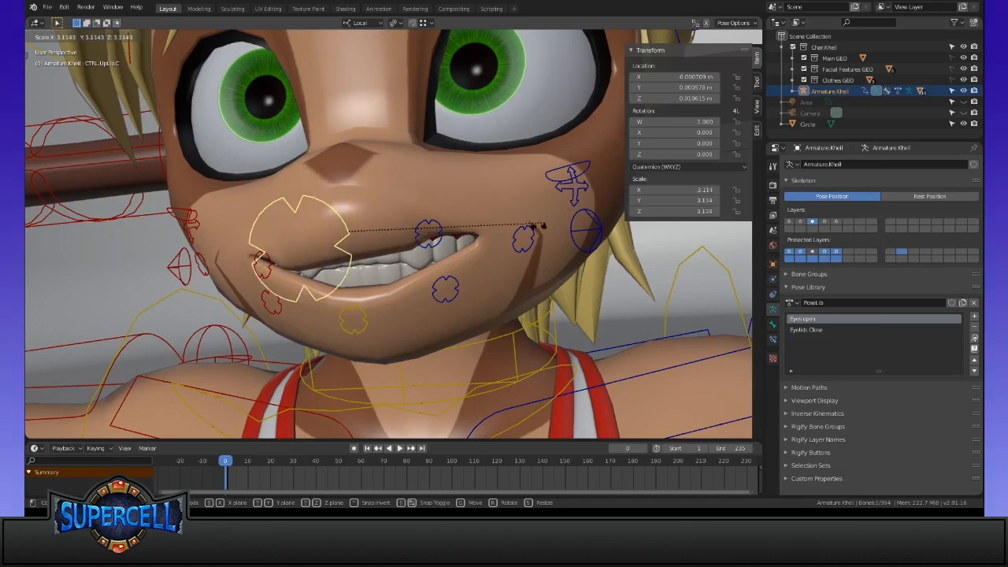
{"action": "key", "text": "Escape"}
{"action": "key", "text": "r"}
{"action": "key", "text": "Escape"}
Clear the location of the mouth controls to return them to their rest position
{"action": "middle_click_drag", "start_coordinate": [485, 309], "coordinate": [125, 242]}
{"action": "left_click_drag", "start_coordinate": [181, 174], "coordinate": [182, 176]}
{"action": "middle_click_drag", "start_coordinate": [213, 186], "coordinate": [520, 299]}
{"action": "key", "text": "alt+g"}
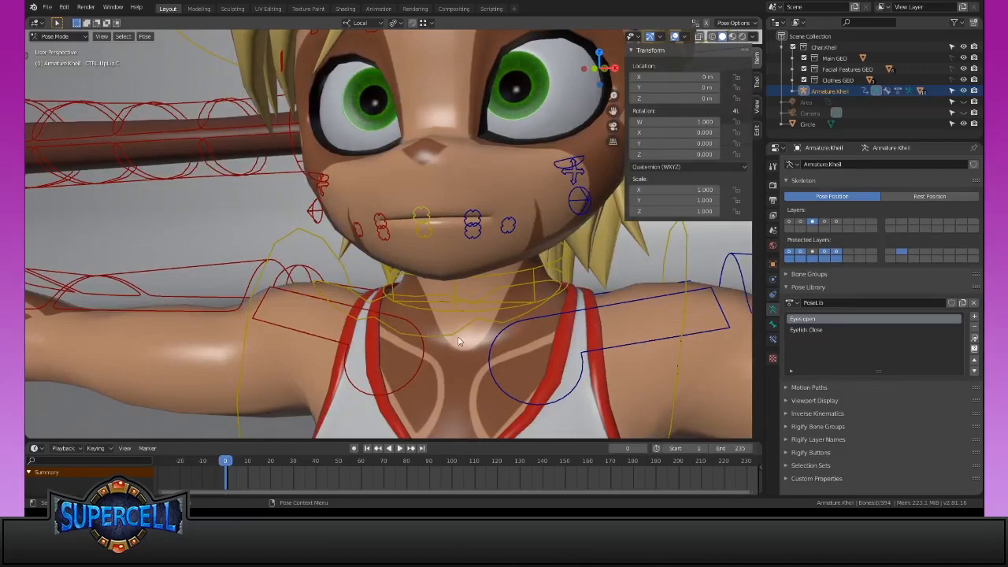
Open the mouth by rotating the jaw control about 15.9° around its X axis
{"action": "left_click", "coordinate": [458, 343]}
{"action": "middle_click_drag", "start_coordinate": [472, 350], "coordinate": [519, 258]}
{"action": "key", "text": "n"}
{"action": "middle_click_drag", "start_coordinate": [286, 336], "coordinate": [531, 281]}
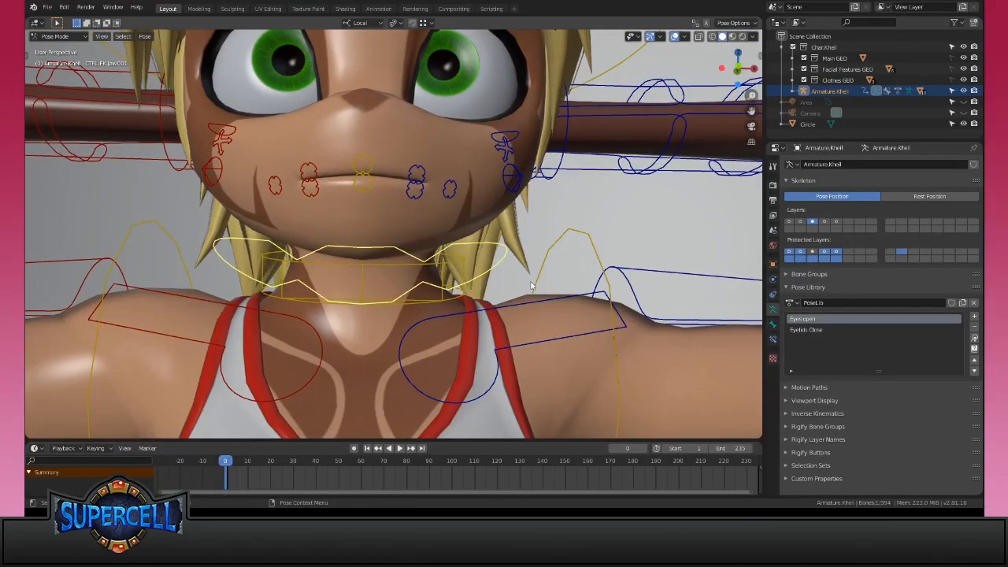
{"action": "key", "text": "r"}
{"action": "key", "text": "x"}
{"action": "key", "text": "x"}
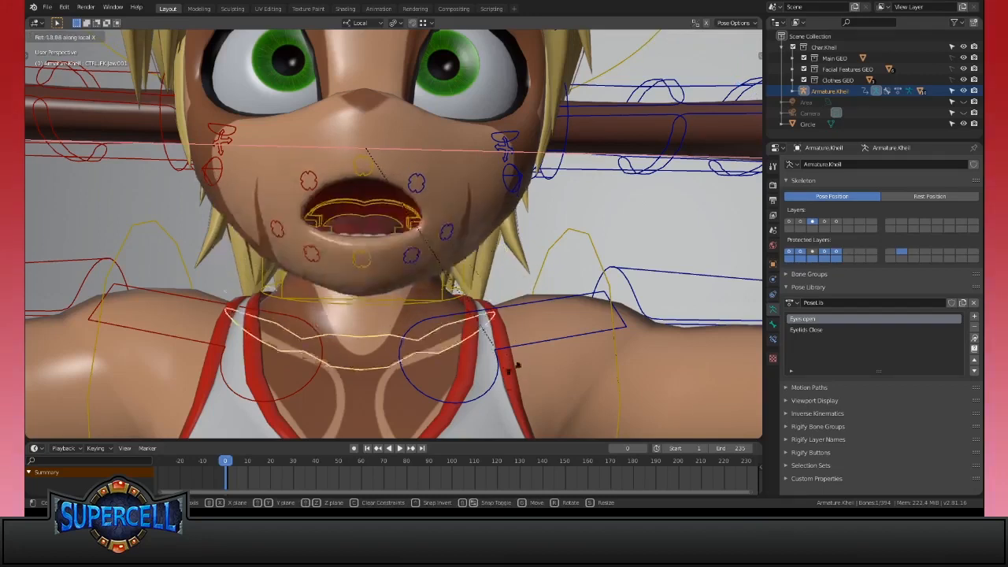
{"action": "left_click", "coordinate": [483, 315]}
Try swinging the jaw control around its local Z axis and clear its rotation
{"action": "key", "text": "r"}
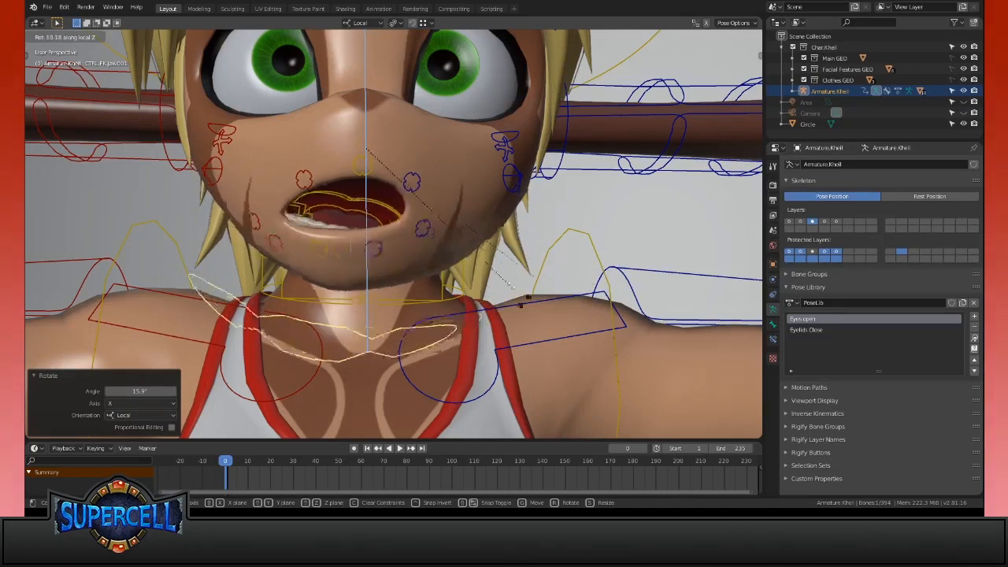
{"action": "right_click", "coordinate": [577, 295]}
{"action": "key", "text": "alt+r"}
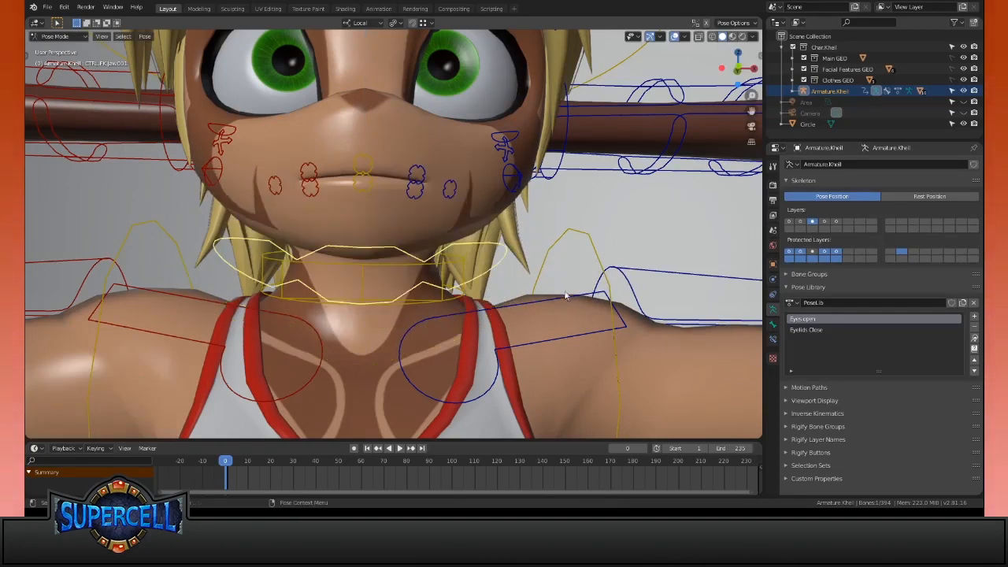
Rotate the jaw control freely by 24.1° and 10.9° with the trackball, and try rotating it around local Y and Z
{"action": "middle_click_drag", "start_coordinate": [555, 278], "coordinate": [575, 281], "text": "shift"}
{"action": "scroll", "coordinate": [575, 281], "scroll_direction": "up", "scroll_amount": 1}
{"action": "key", "text": "r"}
{"action": "key", "text": "r"}
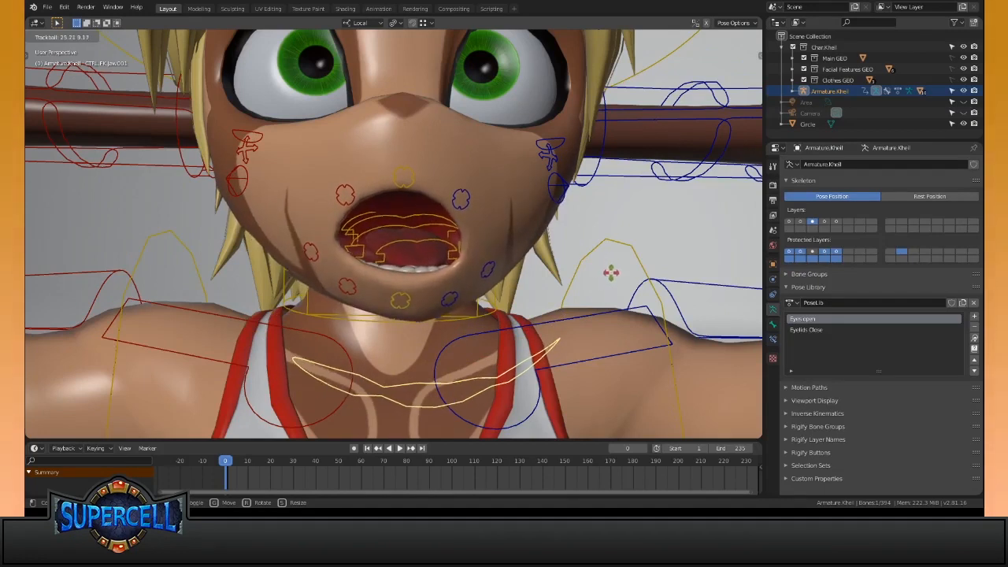
{"action": "left_click", "coordinate": [611, 273]}
{"action": "key", "text": "r"}
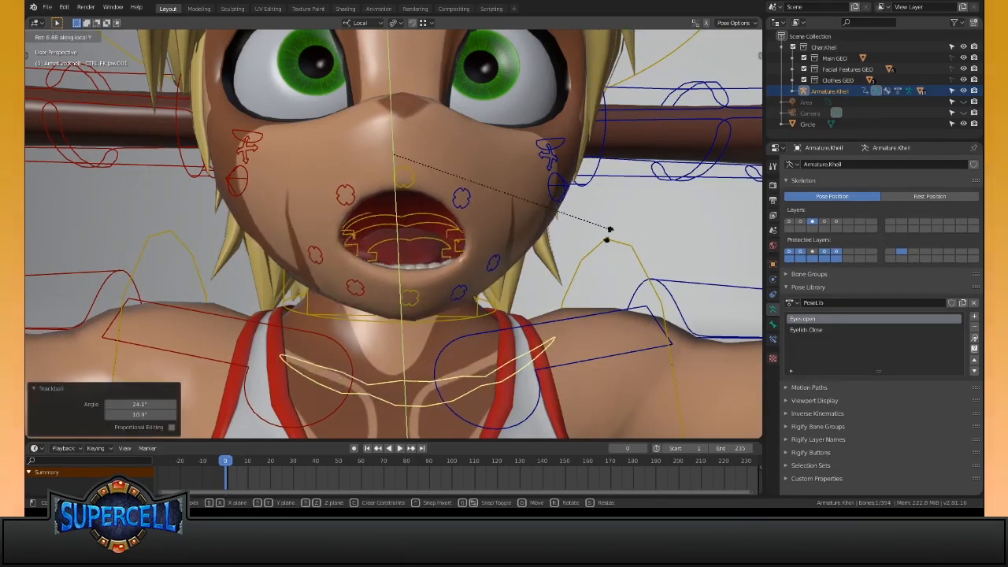
{"action": "key", "text": "z"}
{"action": "right_click", "coordinate": [622, 217]}
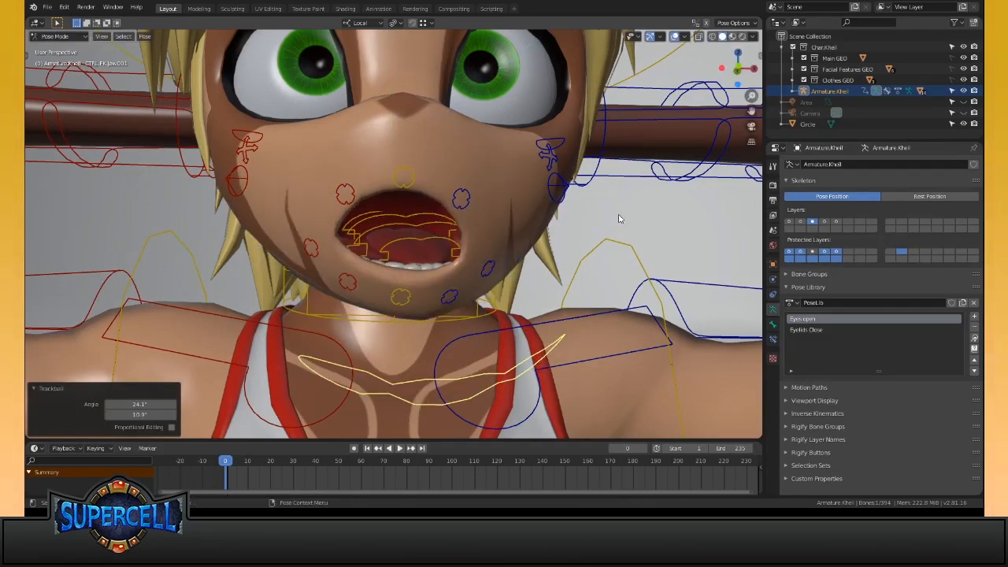
Rotate the jaw control 18.4° around local X and swing it sideways around local Z
{"action": "key", "text": "r"}
{"action": "key", "text": "x"}
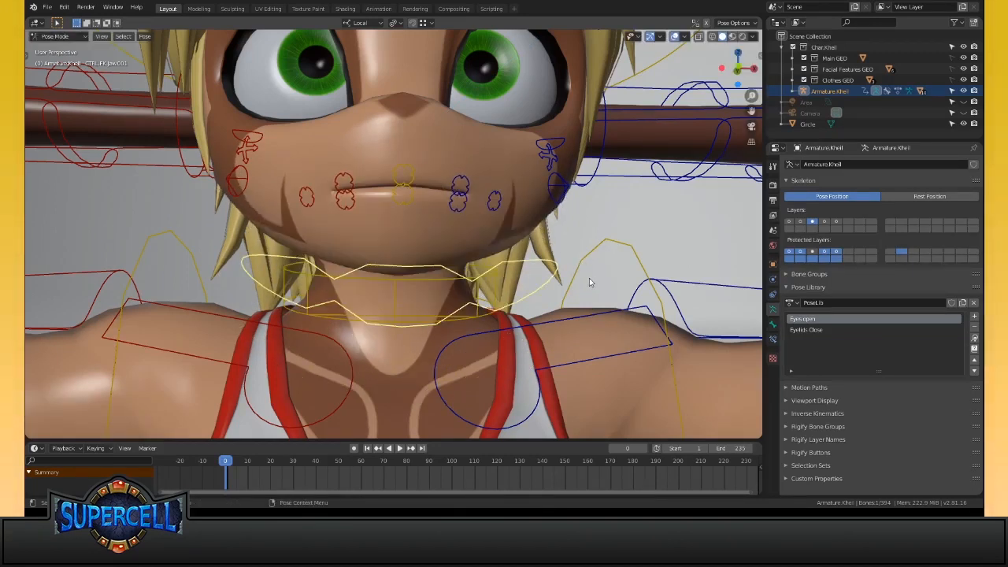
{"action": "left_click", "coordinate": [606, 330]}
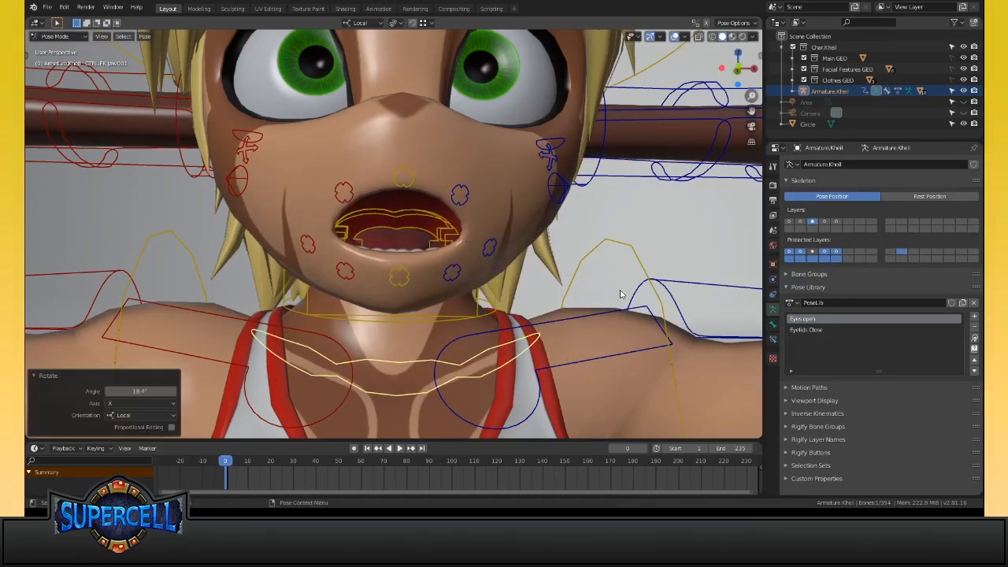
{"action": "key", "text": "r"}
{"action": "key", "text": "y"}
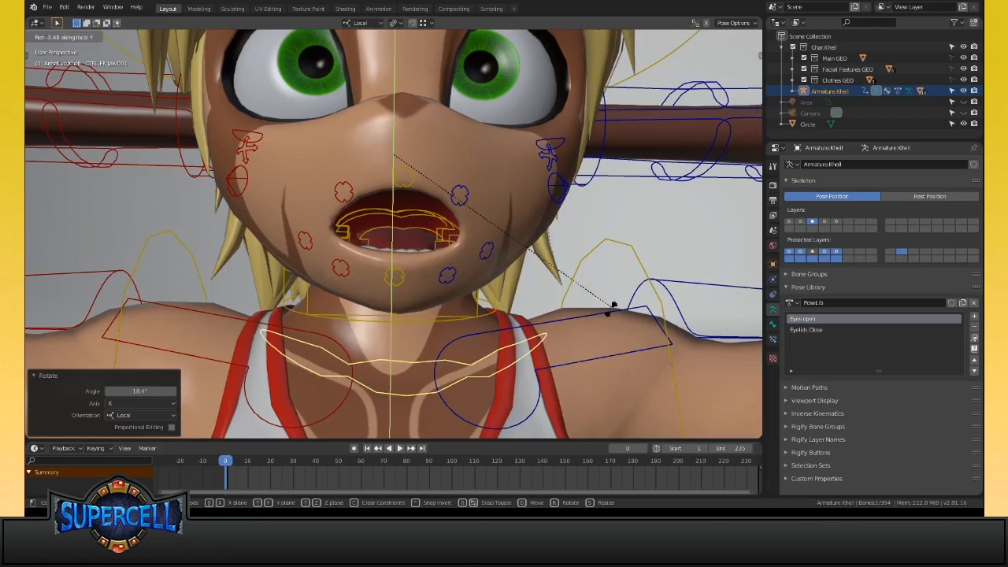
{"action": "key", "text": "z"}
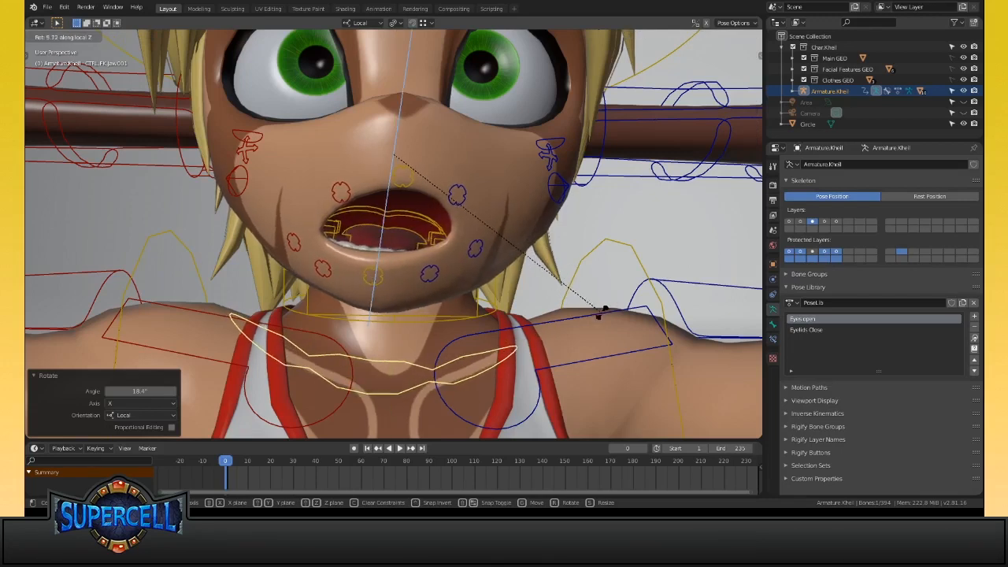
{"action": "left_click", "coordinate": [586, 337]}
Undo the jaw rotations to close the mouth
{"action": "middle_click_drag", "start_coordinate": [575, 343], "coordinate": [451, 321]}
{"action": "middle_click_drag", "start_coordinate": [535, 295], "coordinate": [509, 309]}
{"action": "key", "text": "ctrl+z"}
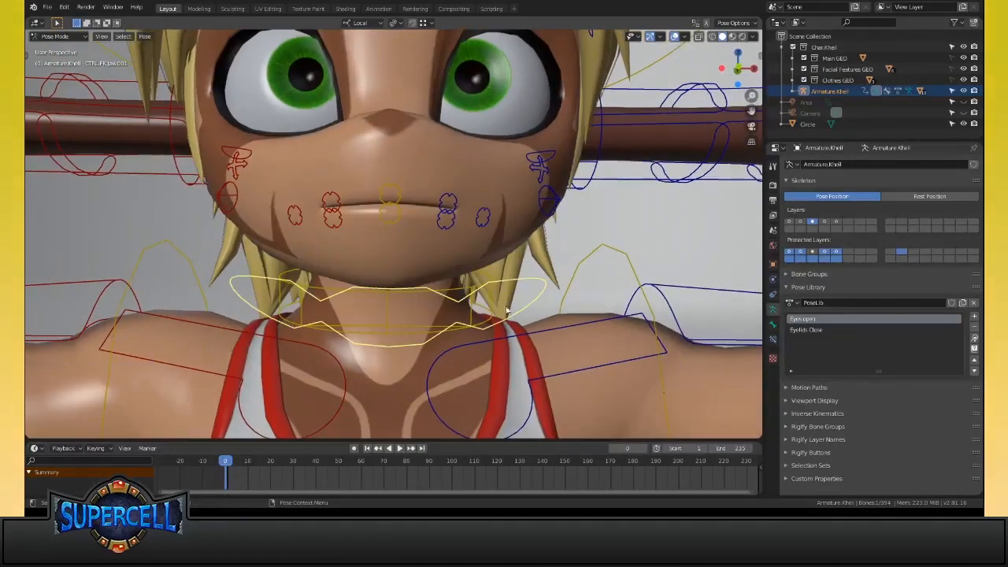
Try an extreme trackball rotation of the jaw control
{"action": "key", "text": "r"}
{"action": "key", "text": "r"}
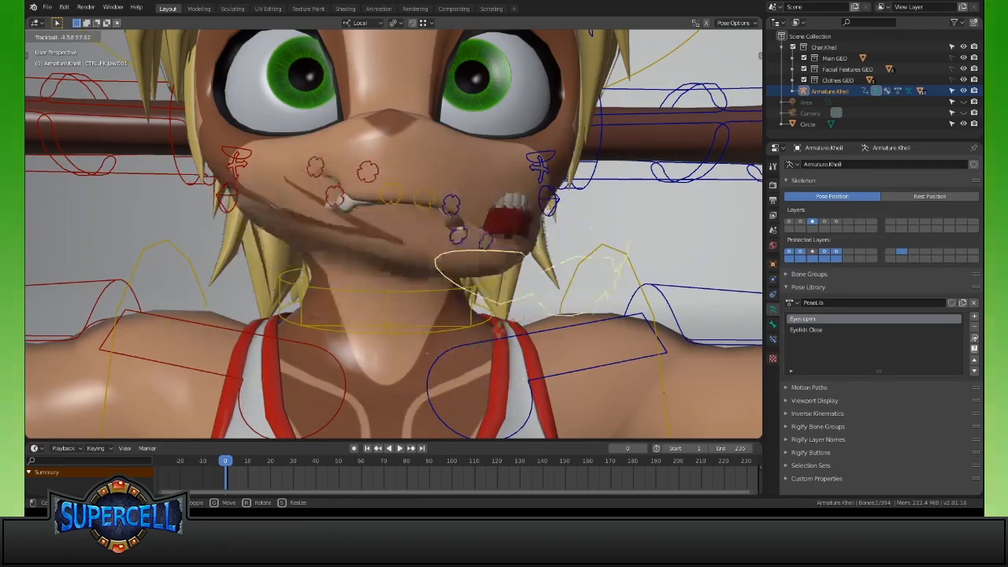
{"action": "right_click", "coordinate": [470, 353]}
Try rotating the first left ear control freely and constrained to single local axes
{"action": "middle_click_drag", "start_coordinate": [471, 353], "coordinate": [508, 262], "text": "ctrl"}
{"action": "middle_click_drag", "start_coordinate": [567, 255], "coordinate": [508, 277], "text": "ctrl"}
{"action": "middle_click_drag", "start_coordinate": [619, 224], "coordinate": [586, 249], "text": "shift"}
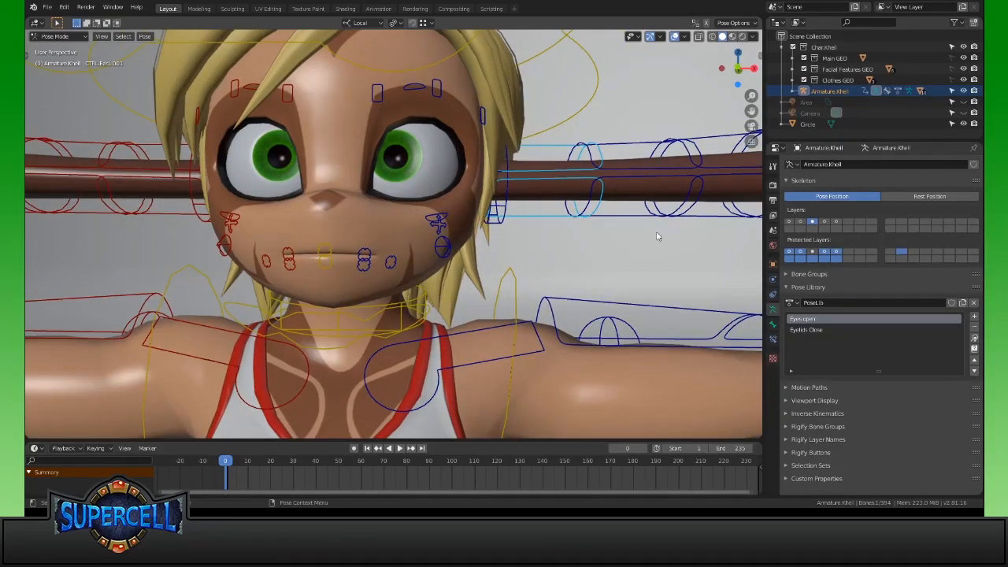
{"action": "key", "text": "r"}
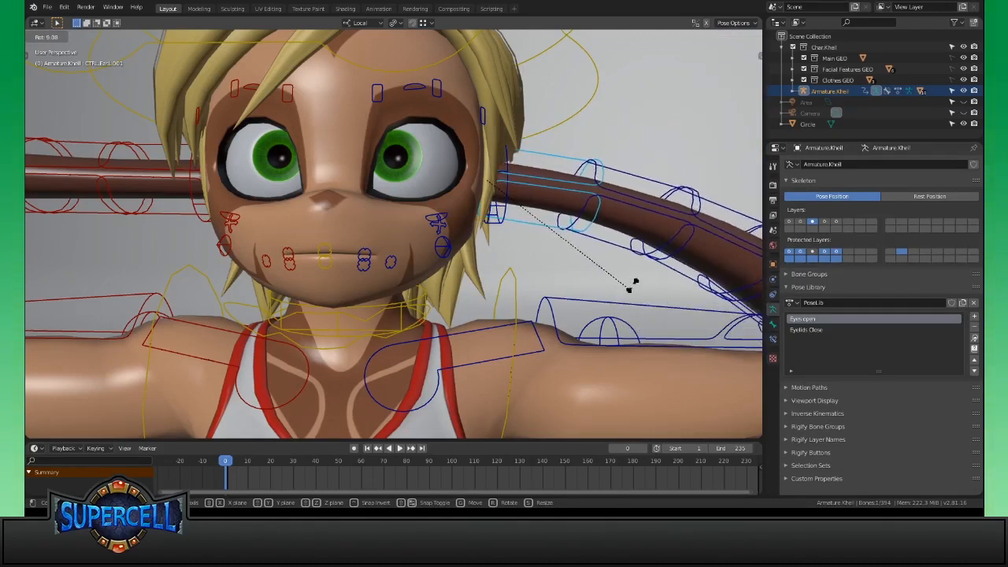
{"action": "key", "text": "x"}
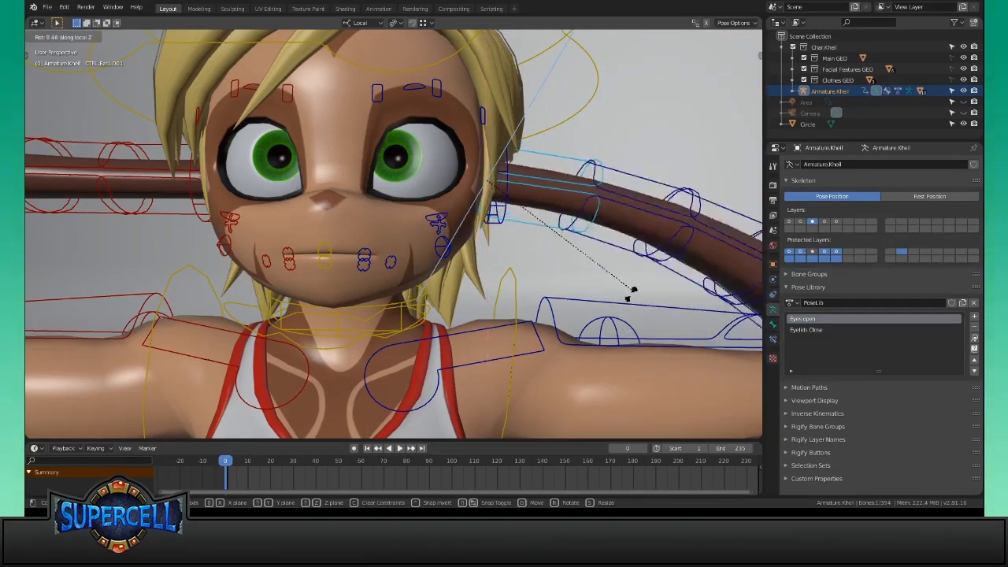
{"action": "key", "text": "y"}
{"action": "key", "text": "Escape"}
Set the transform orientation to Local
{"action": "key", "text": "comma"}
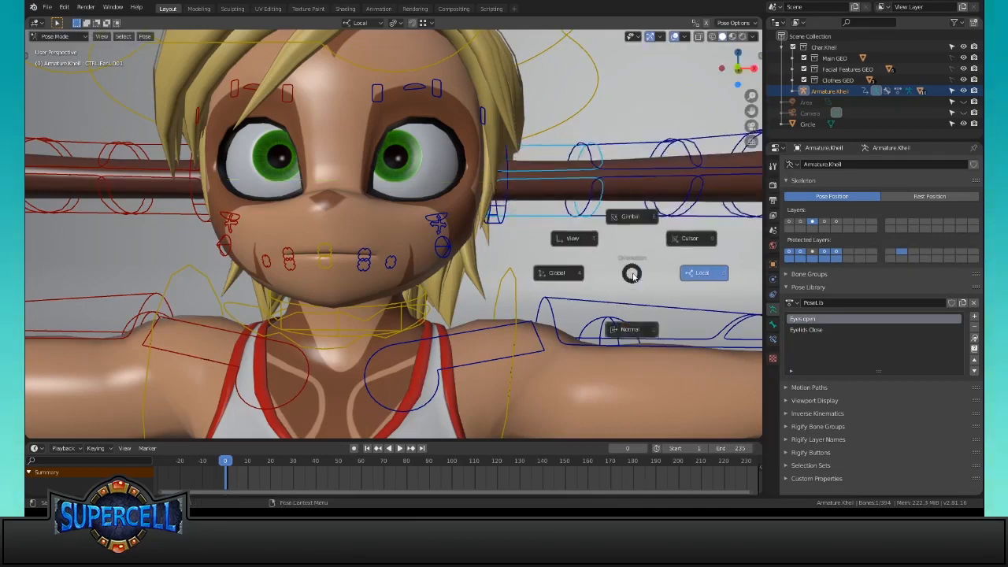
{"action": "left_click", "coordinate": [694, 288]}
{"action": "middle_click_drag", "start_coordinate": [636, 270], "coordinate": [656, 260]}
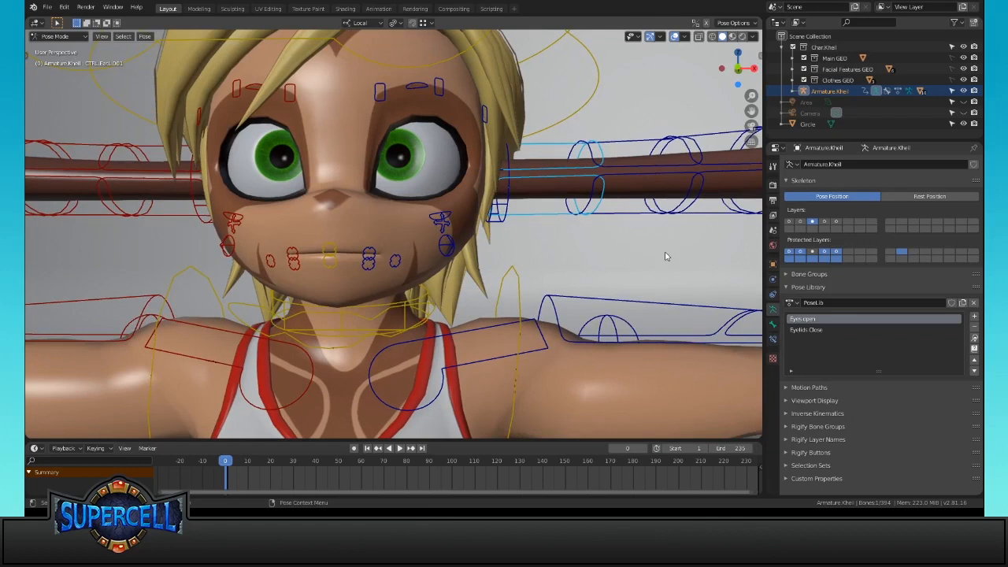
Try a free trackball rotation of the first left ear control
{"action": "key", "text": "r"}
{"action": "key", "text": "r"}
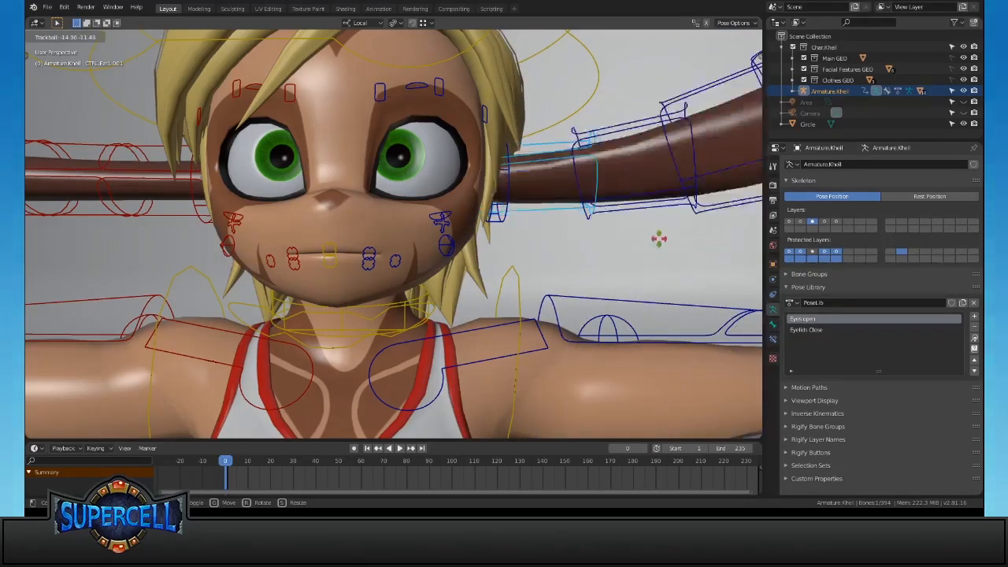
{"action": "right_click", "coordinate": [684, 277]}
Try a free trackball rotation of the jaw control beneath the chin
{"action": "middle_click_drag", "start_coordinate": [492, 283], "coordinate": [629, 255], "text": "shift"}
{"action": "key", "text": "r"}
{"action": "key", "text": "r"}
{"action": "right_click", "coordinate": [636, 296]}
Rotate the jaw control around X and Z, and clear its rotation
{"action": "key", "text": "r"}
{"action": "key", "text": "x"}
{"action": "left_click", "coordinate": [626, 330]}
{"action": "key", "text": "r"}
{"action": "key", "text": "z"}
{"action": "left_click", "coordinate": [584, 348]}
{"action": "middle_click_drag", "start_coordinate": [584, 350], "coordinate": [568, 272]}
{"action": "key", "text": "alt+r"}
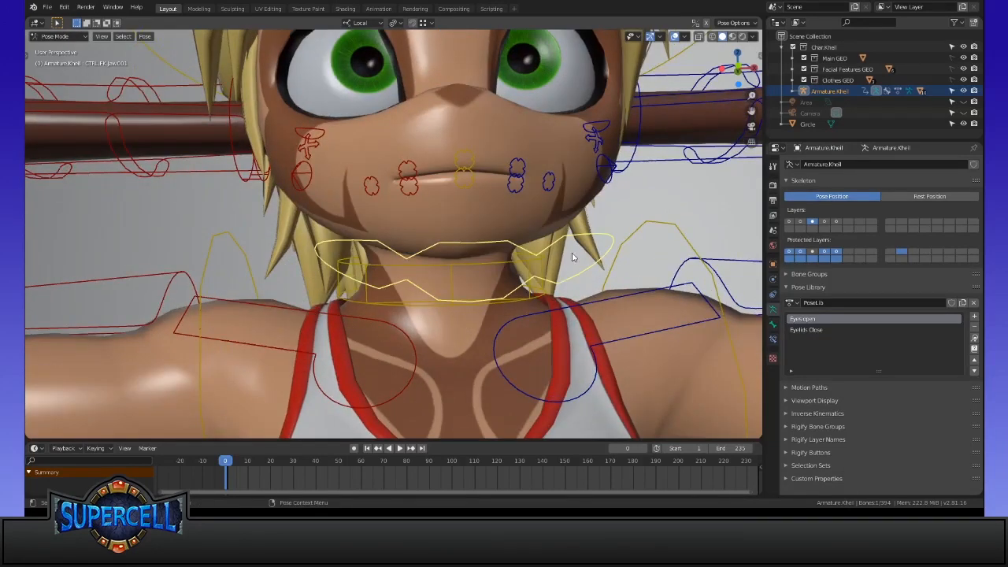
Open the mouth by rotating the jaw control around the X axis only
{"action": "key", "text": "r"}
{"action": "key", "text": "x"}
{"action": "key", "text": "x"}
{"action": "left_click", "coordinate": [549, 358]}
Pull the tongue control forward out of the open mouth with sideways movement locked on X
{"action": "middle_click_drag", "start_coordinate": [549, 358], "coordinate": [482, 266]}
{"action": "key", "text": "g"}
{"action": "key", "text": "shift+x"}
{"action": "key", "text": "shift+x"}
{"action": "left_click", "coordinate": [677, 260]}
Move the next tongue control farther forward, keeping X locked, to stretch the tongue outward
{"action": "left_click", "coordinate": [576, 227]}
{"action": "key", "text": "g"}
{"action": "key", "text": "shift+x"}
{"action": "key", "text": "shift+x"}
{"action": "left_click", "coordinate": [668, 273]}
Select the tongue tip control and rotate it freely to bend the end of the tongue
{"action": "left_click", "coordinate": [668, 285]}
{"action": "left_click", "coordinate": [664, 283]}
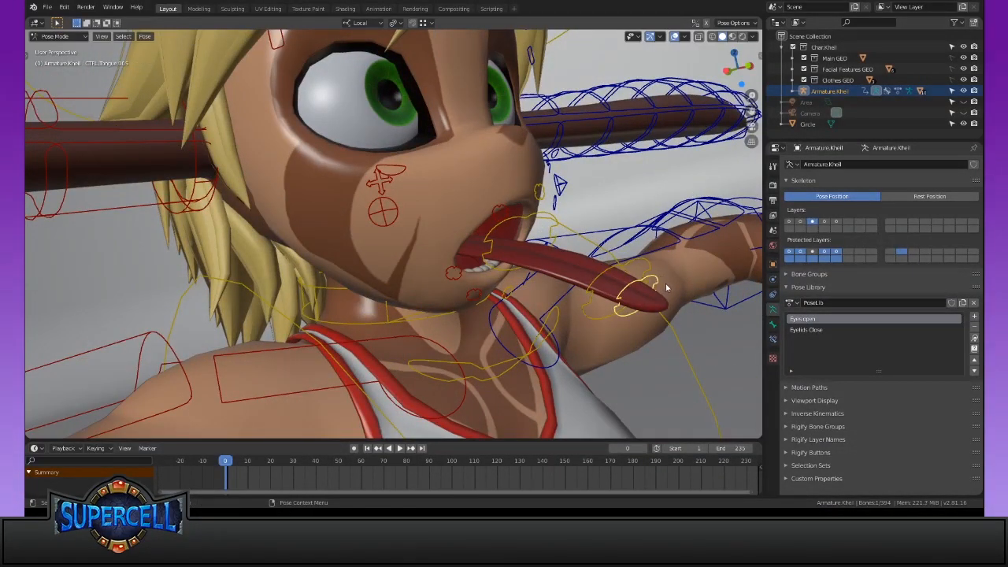
{"action": "key", "text": "g"}
{"action": "key", "text": "r"}
{"action": "left_click", "coordinate": [687, 308]}
{"action": "key", "text": "r"}
{"action": "key", "text": "r"}
{"action": "left_click", "coordinate": [696, 309]}
{"action": "key", "text": "r"}
{"action": "right_click", "coordinate": [648, 275]}
Trackball-rotate the tongue control behind the tip so the tongue hangs downward
{"action": "left_click", "coordinate": [651, 271]}
{"action": "key", "text": "r"}
{"action": "key", "text": "r"}
{"action": "left_click", "coordinate": [690, 306]}
Try scaling up the tongue control nearest the mouth to widen the tongue
{"action": "middle_click_drag", "start_coordinate": [690, 306], "coordinate": [511, 244]}
{"action": "left_click_drag", "start_coordinate": [510, 186], "coordinate": [364, 285]}
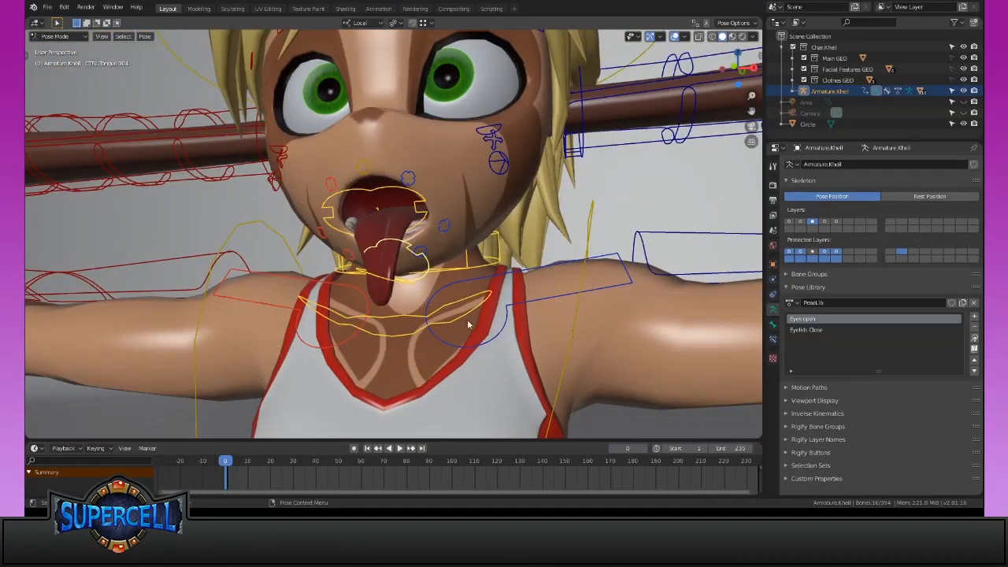
{"action": "key", "text": "s"}
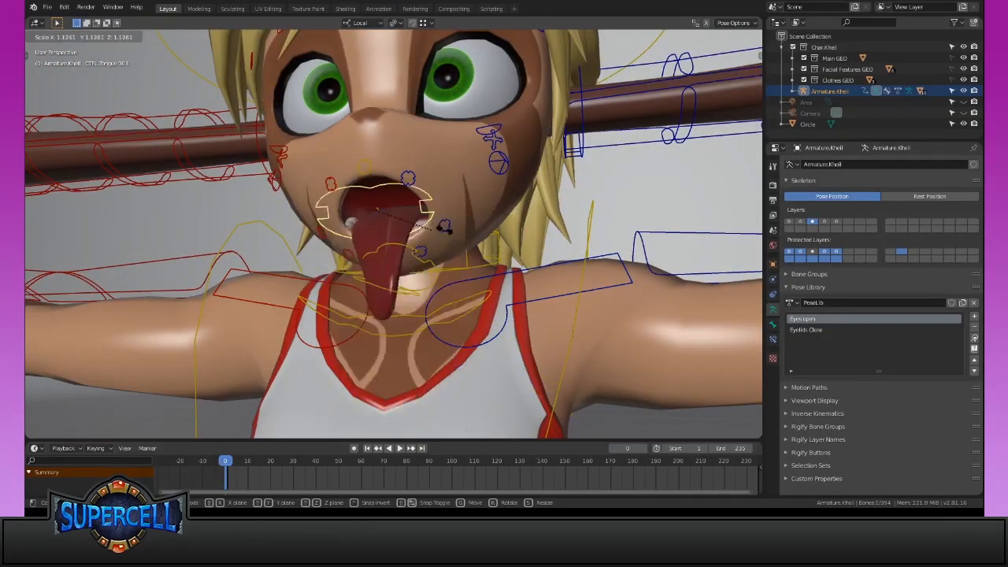
{"action": "left_click", "coordinate": [531, 271]}
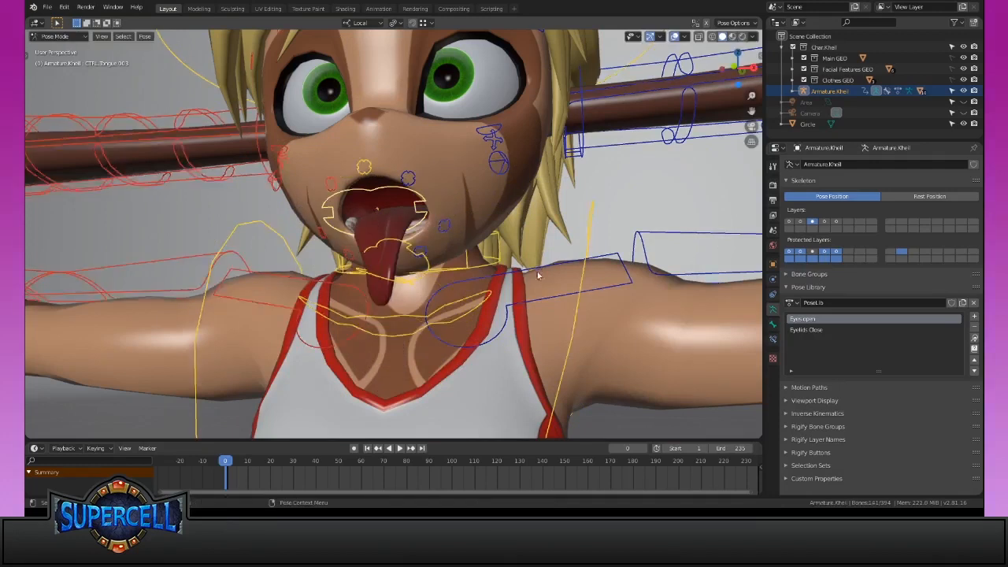
Clear the selected controls' location and scale, reapply the Eyes open library pose and deselect everything
{"action": "middle_click_drag", "start_coordinate": [532, 271], "coordinate": [544, 284]}
{"action": "middle_click_drag", "start_coordinate": [544, 283], "coordinate": [539, 328], "text": "shift"}
{"action": "key", "text": "alt+g"}
{"action": "key", "text": "alt+s"}
{"action": "left_click", "coordinate": [974, 340]}
{"action": "middle_click_drag", "start_coordinate": [489, 321], "coordinate": [466, 260]}
{"action": "key", "text": "alt+a"}
Move the left lip corner control outward and up, about 0.022 m in X, to form a half smile
{"action": "scroll", "coordinate": [471, 264], "scroll_direction": "up", "scroll_amount": 2}
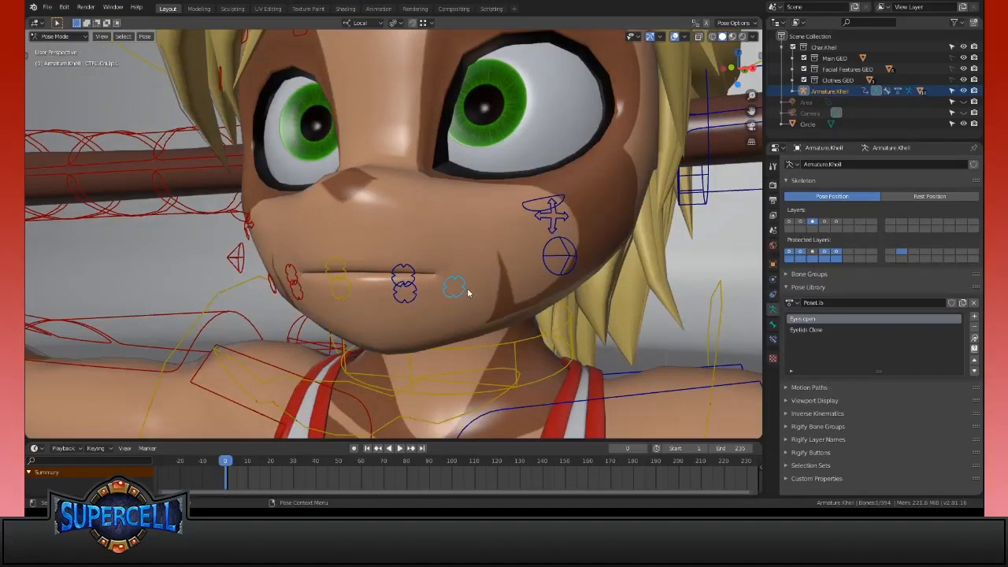
{"action": "key", "text": "g"}
{"action": "left_click", "coordinate": [523, 256]}
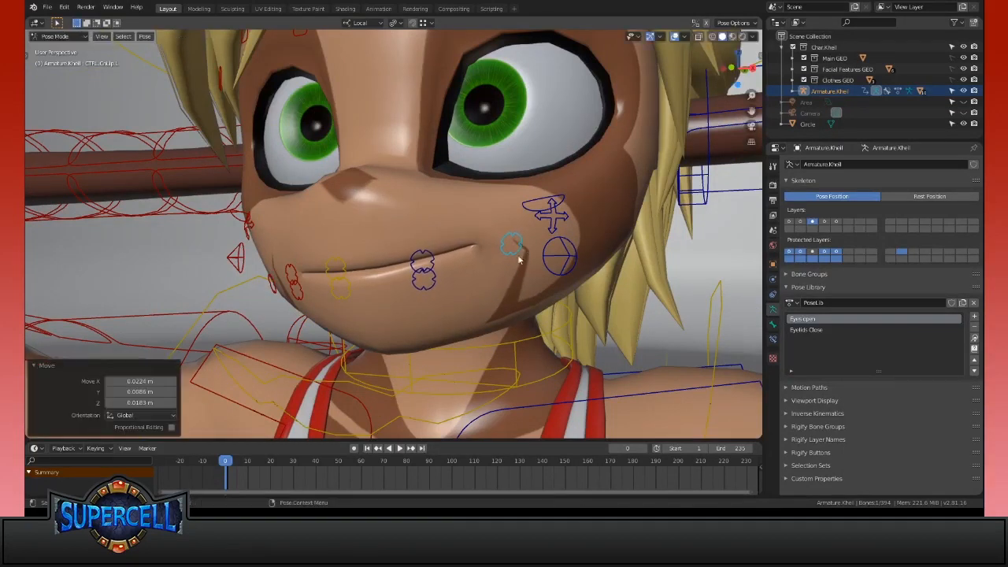
Select the centre upper lip control and rotate it -24.9° around its local Z axis
{"action": "left_click", "coordinate": [345, 273]}
{"action": "middle_click_drag", "start_coordinate": [345, 274], "coordinate": [524, 237]}
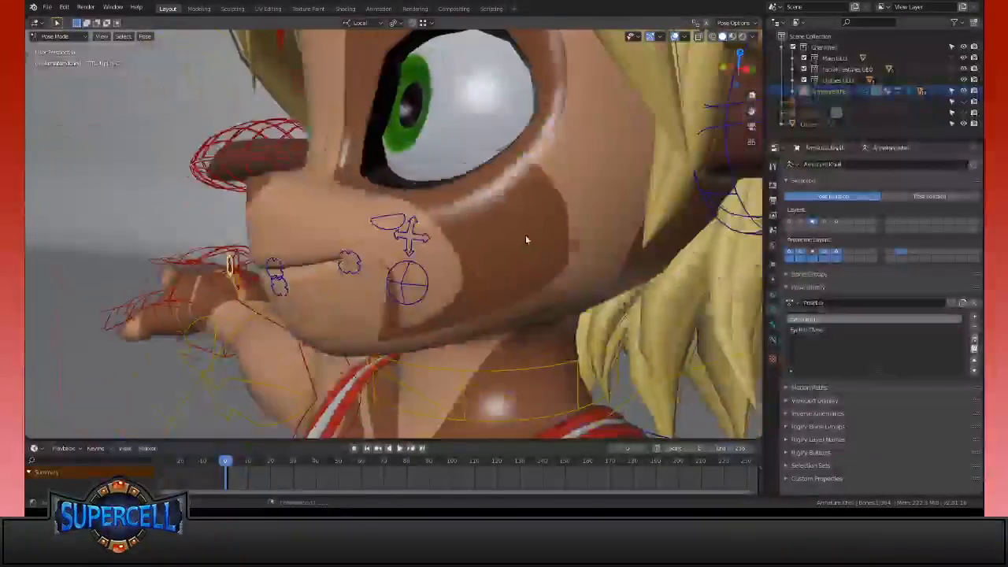
{"action": "scroll", "coordinate": [531, 244], "scroll_direction": "up", "scroll_amount": 3}
{"action": "key", "text": "r"}
{"action": "key", "text": "z"}
{"action": "key", "text": "z"}
{"action": "left_click", "coordinate": [470, 356]}
Try moving the centre upper lip control and undo its last rotation
{"action": "key", "text": "g"}
{"action": "right_click", "coordinate": [472, 322]}
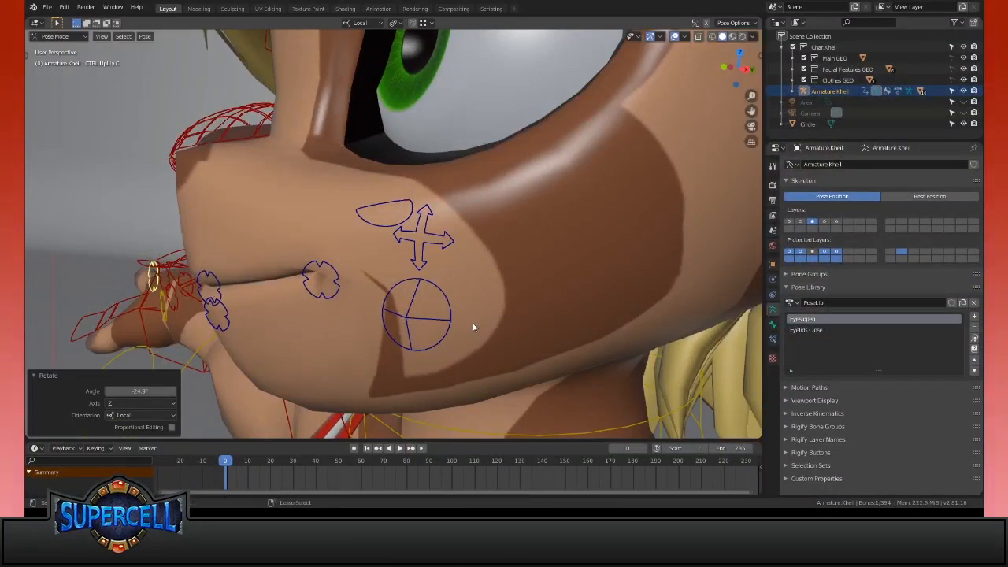
{"action": "key", "text": "ctrl+z"}
Raise the centre upper lip control to lift the upper lip
{"action": "key", "text": "g"}
{"action": "middle_click_drag", "start_coordinate": [444, 334], "coordinate": [562, 279]}
{"action": "left_click", "coordinate": [435, 305]}
{"action": "middle_click_drag", "start_coordinate": [644, 279], "coordinate": [609, 196]}
Rotate the centre upper lip control to adjust the curve of the raised lip
{"action": "key", "text": "r"}
{"action": "left_click", "coordinate": [614, 159]}
{"action": "middle_click_drag", "start_coordinate": [617, 160], "coordinate": [605, 189]}
{"action": "key", "text": "r"}
{"action": "left_click", "coordinate": [607, 222]}
Move the centre lower lip control down to part the lips
{"action": "left_click", "coordinate": [496, 214]}
{"action": "left_click", "coordinate": [372, 278]}
{"action": "key", "text": "g"}
{"action": "left_click", "coordinate": [384, 323]}
Move the left lip corner control slightly outward and up, and rotate it about 8° in the view plane
{"action": "left_click", "coordinate": [480, 272]}
{"action": "key", "text": "g"}
{"action": "left_click", "coordinate": [503, 250]}
{"action": "middle_click_drag", "start_coordinate": [546, 228], "coordinate": [562, 203]}
{"action": "key", "text": "r"}
{"action": "left_click", "coordinate": [518, 236]}
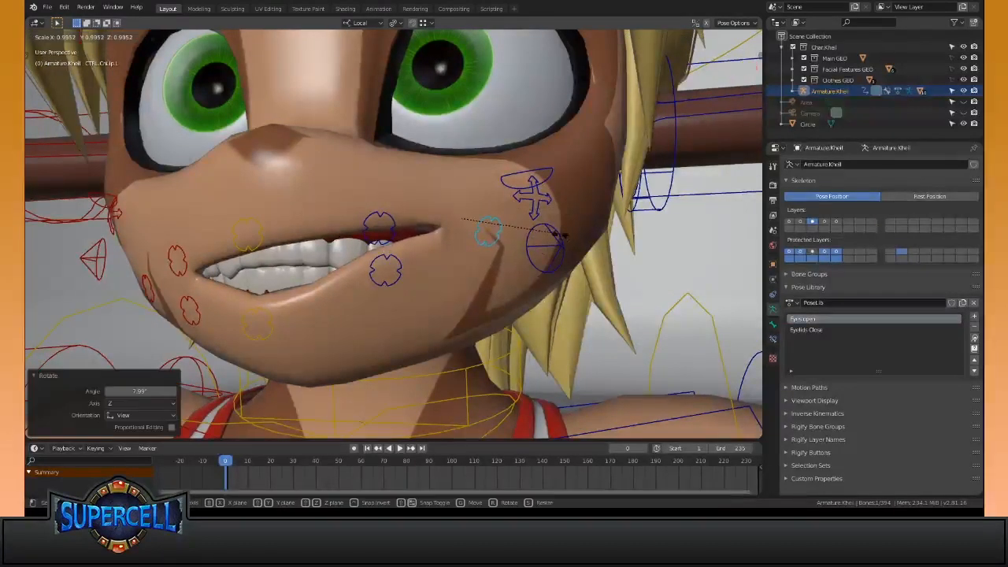
Move the left lower lip control slightly up and outward
{"action": "left_click", "coordinate": [407, 268]}
{"action": "key", "text": "g"}
{"action": "left_click", "coordinate": [415, 262]}
{"action": "key", "text": "g"}
{"action": "left_click", "coordinate": [416, 260]}
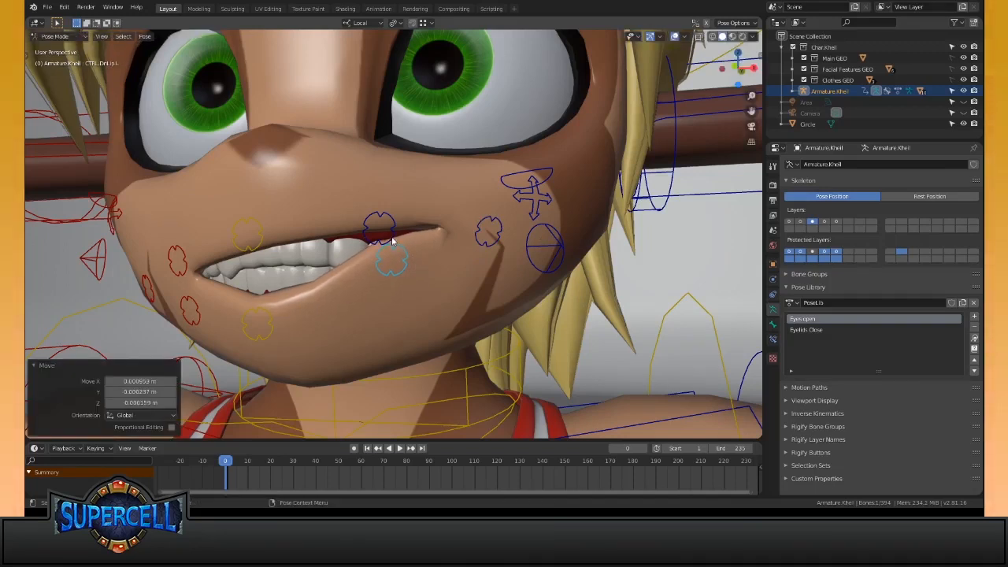
Move the left upper and lower lip controls outward to meet at the left corner of the mouth
{"action": "left_click", "coordinate": [393, 237]}
{"action": "key", "text": "g"}
{"action": "left_click", "coordinate": [407, 261]}
{"action": "left_click", "coordinate": [410, 268], "text": "shift"}
{"action": "key", "text": "g"}
{"action": "left_click", "coordinate": [435, 257]}
Raise the right lip corner control by about 0.005 m along global Z
{"action": "middle_click_drag", "start_coordinate": [435, 258], "coordinate": [380, 270]}
{"action": "left_click", "coordinate": [303, 285]}
{"action": "key", "text": "g"}
{"action": "left_click", "coordinate": [307, 267]}
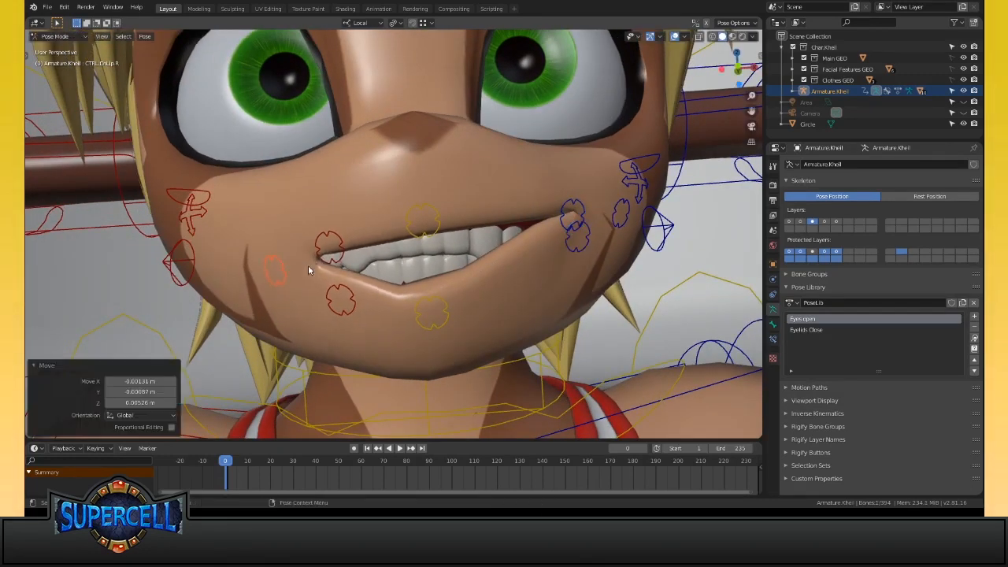
Move the right upper and lower lip controls towards each other to close the lips near the right mouth corner
{"action": "left_click", "coordinate": [341, 254]}
{"action": "key", "text": "g"}
{"action": "left_click", "coordinate": [344, 277]}
{"action": "left_click", "coordinate": [352, 299]}
{"action": "key", "text": "g"}
{"action": "left_click", "coordinate": [348, 294]}
{"action": "left_click", "coordinate": [345, 273]}
{"action": "key", "text": "g"}
{"action": "left_click", "coordinate": [452, 255]}
Reposition the centre upper lip control to refine the lopsided grin
{"action": "left_click", "coordinate": [425, 228]}
{"action": "key", "text": "g"}
{"action": "left_click", "coordinate": [514, 225]}
{"action": "mouse_move", "coordinate": [560, 254]}
{"action": "middle_mouse_down"}
{"action": "mouse_move", "coordinate": [547, 256]}
{"action": "mouse_move", "coordinate": [551, 265]}
{"action": "middle_mouse_up"}
{"action": "key", "text": "g"}
{"action": "left_click", "coordinate": [532, 257]}
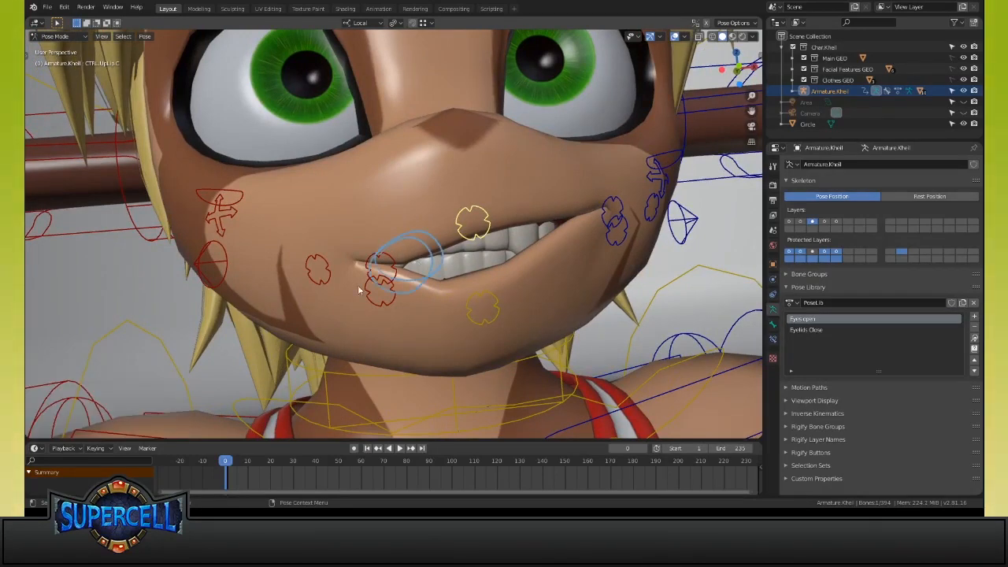
Raise the left cheek control towards the lower eyelid
{"action": "mouse_move", "coordinate": [518, 292]}
{"action": "middle_mouse_down"}
{"action": "mouse_move", "coordinate": [499, 287]}
{"action": "mouse_move", "coordinate": [506, 277]}
{"action": "mouse_move", "coordinate": [516, 296]}
{"action": "mouse_move", "coordinate": [502, 259]}
{"action": "middle_mouse_up"}
{"action": "scroll", "coordinate": [515, 296], "scroll_direction": "down", "scroll_amount": 2}
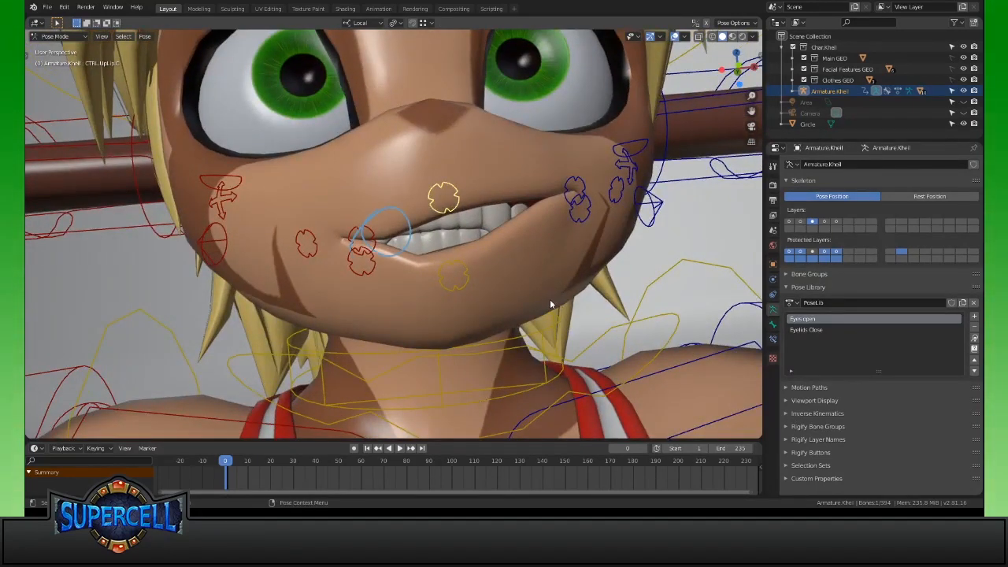
{"action": "middle_click_drag", "start_coordinate": [596, 218], "coordinate": [504, 240]}
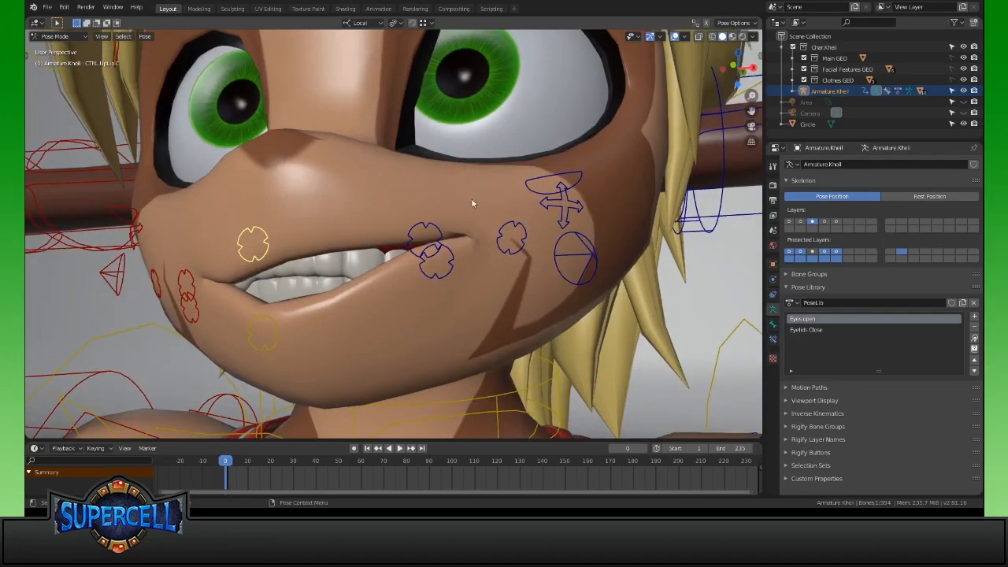
{"action": "middle_click_drag", "start_coordinate": [500, 217], "coordinate": [584, 342]}
{"action": "left_click", "coordinate": [628, 194]}
{"action": "key", "text": "g"}
{"action": "left_click", "coordinate": [651, 186]}
{"action": "key", "text": "g"}
{"action": "left_click", "coordinate": [546, 231]}
{"action": "key", "text": "g"}
{"action": "left_click", "coordinate": [567, 162]}
Switch to Object Mode and overlay the wireframe on the character meshes
{"action": "key", "text": "ctrl+Tab"}
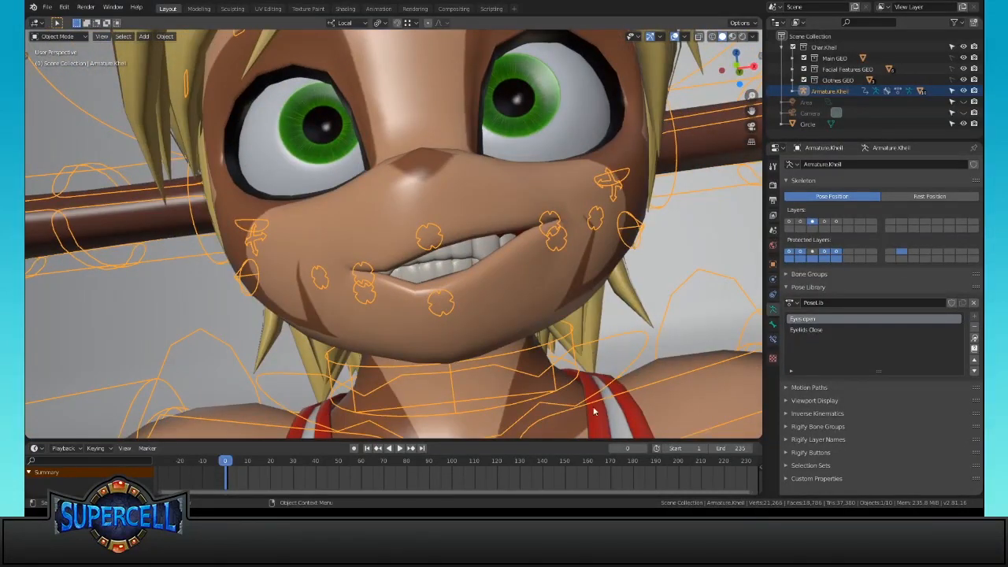
{"action": "left_click", "coordinate": [565, 309]}
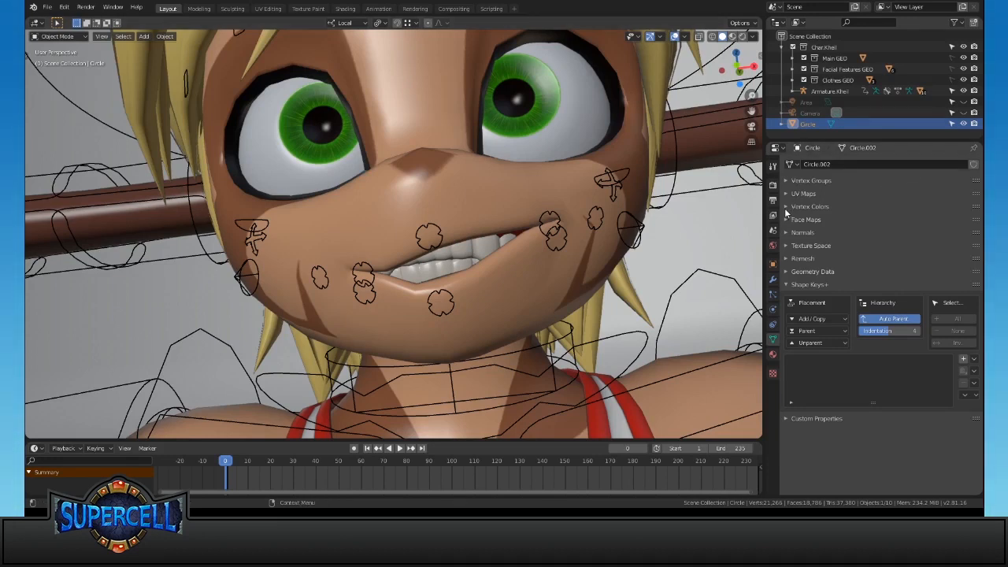
{"action": "key", "text": "shift+z"}
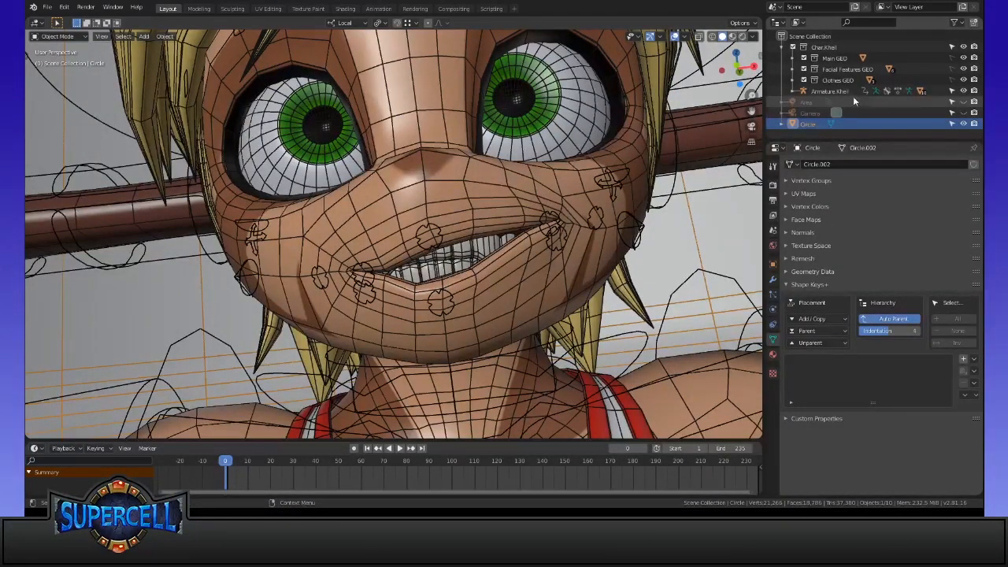
Hide the Main GEO collection to examine the remaining meshes and show it again
{"action": "left_click", "coordinate": [963, 58]}
{"action": "scroll", "coordinate": [682, 331], "scroll_direction": "down", "scroll_amount": 6}
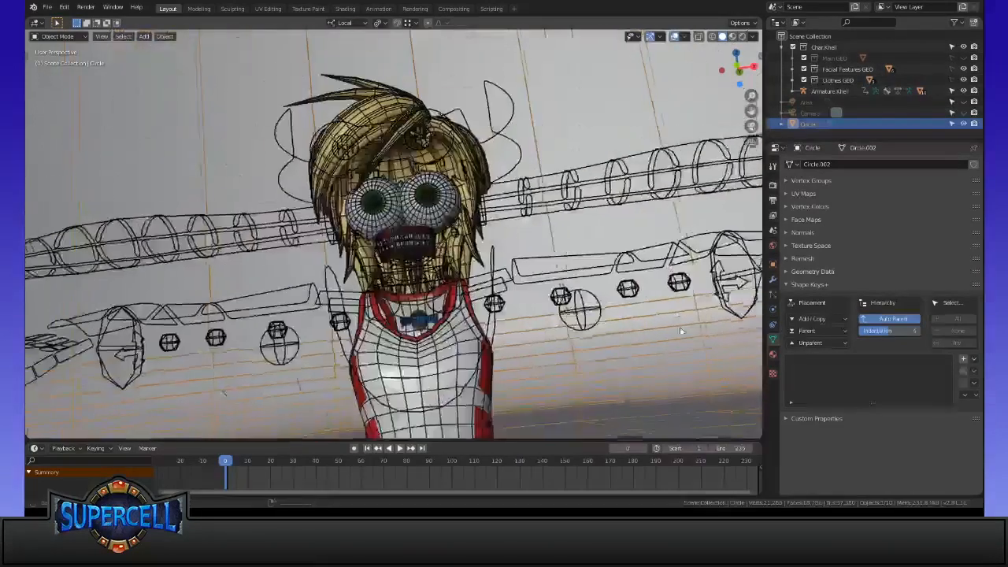
{"action": "scroll", "coordinate": [681, 331], "scroll_direction": "up", "scroll_amount": 5}
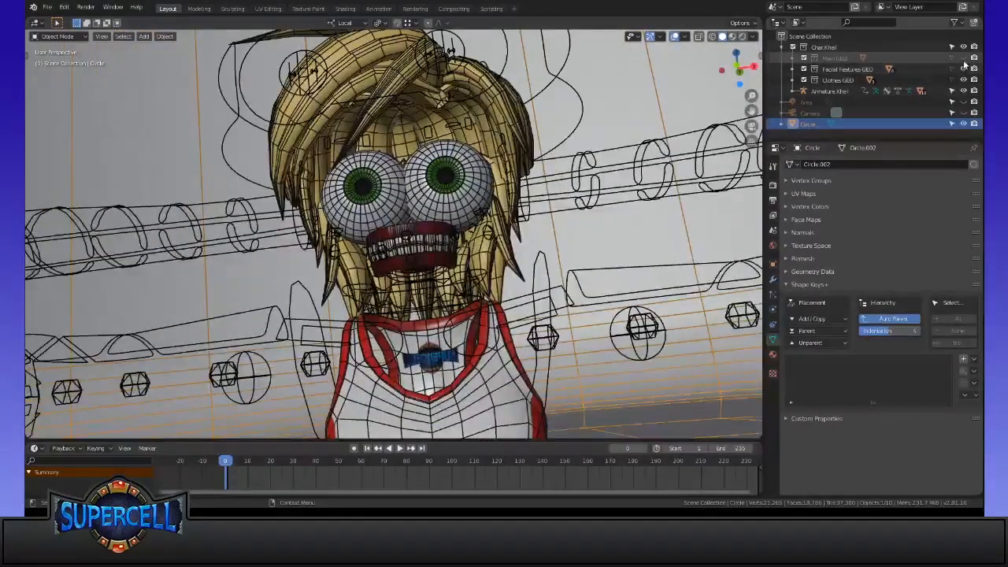
{"action": "left_click", "coordinate": [963, 59]}
Select the Body mesh
{"action": "left_click", "coordinate": [500, 236]}
{"action": "scroll", "coordinate": [499, 251], "scroll_direction": "up", "scroll_amount": 2}
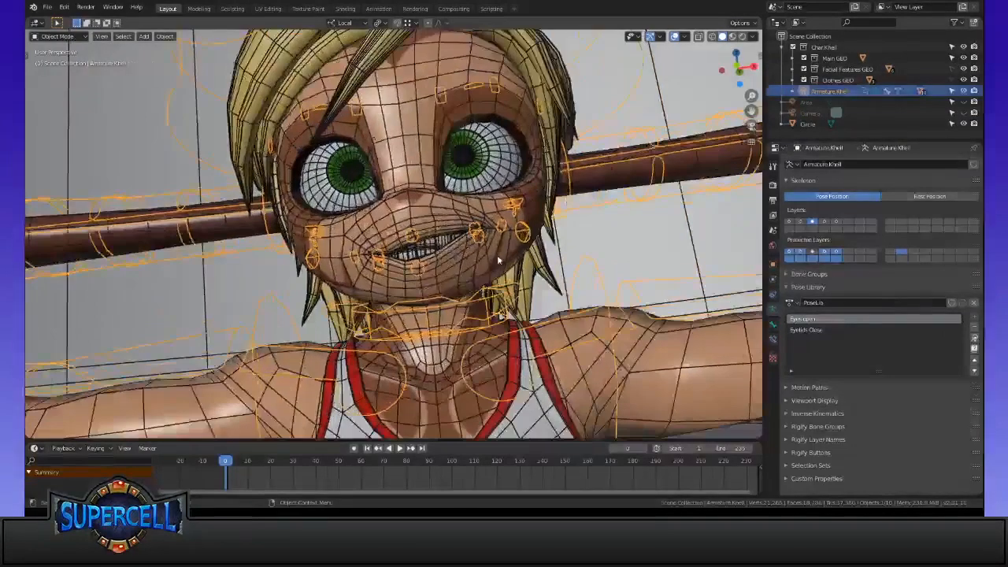
{"action": "left_click", "coordinate": [501, 259]}
{"action": "scroll", "coordinate": [513, 256], "scroll_direction": "up", "scroll_amount": 3}
{"action": "middle_click_drag", "start_coordinate": [610, 235], "coordinate": [518, 221]}
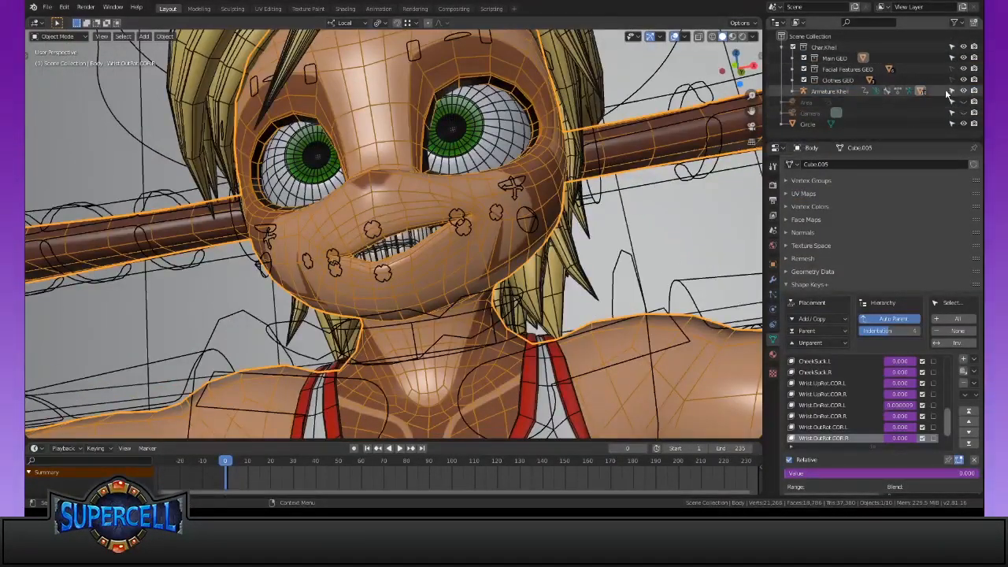
{"action": "left_click", "coordinate": [951, 58]}
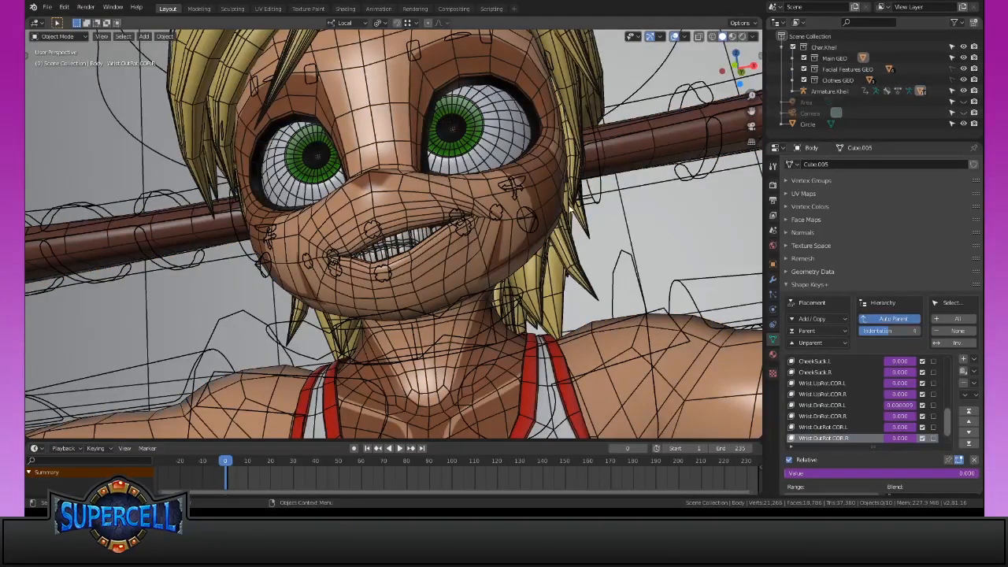
{"action": "left_click", "coordinate": [464, 273]}
{"action": "middle_click_drag", "start_coordinate": [464, 273], "coordinate": [526, 277]}
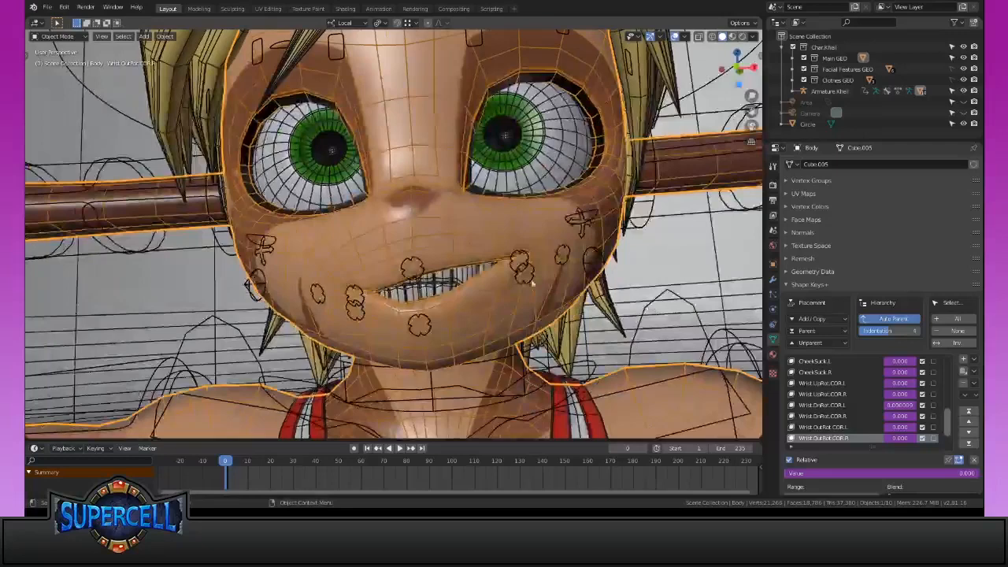
Turn off the wireframe overlay and display the body with smoother subdivision around the mouth
{"action": "key", "text": "q"}
{"action": "left_click", "coordinate": [523, 285]}
{"action": "scroll", "coordinate": [514, 312], "scroll_direction": "up", "scroll_amount": 2}
{"action": "mouse_move", "coordinate": [514, 313]}
{"action": "middle_mouse_down"}
{"action": "mouse_move", "coordinate": [528, 294]}
{"action": "mouse_move", "coordinate": [513, 297]}
{"action": "mouse_move", "coordinate": [513, 325]}
{"action": "middle_mouse_up"}
{"action": "key", "text": "q"}
{"action": "left_click", "coordinate": [513, 319]}
{"action": "scroll", "coordinate": [495, 307], "scroll_direction": "up", "scroll_amount": 2}
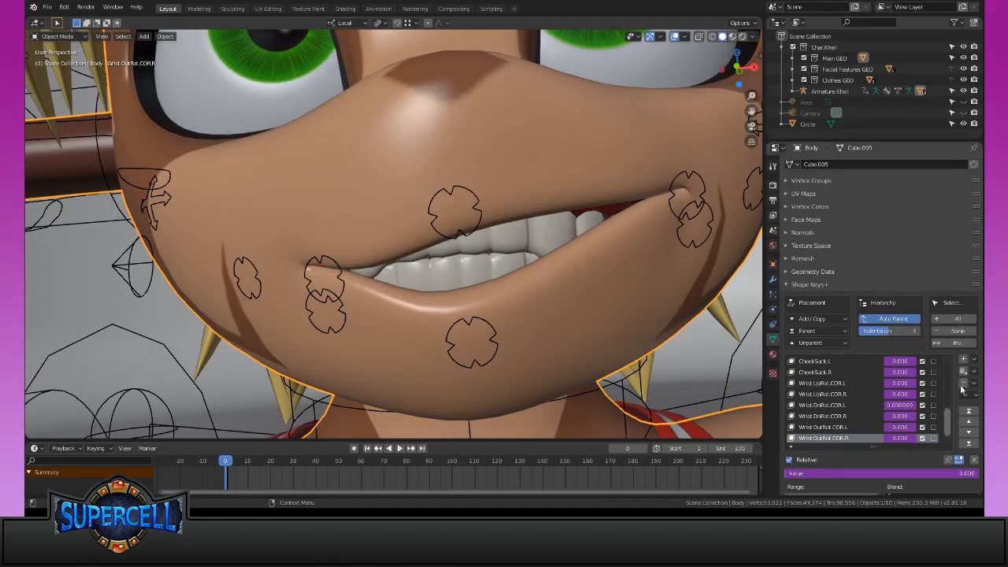
Add a new shape key at the end of the Body mesh's list and set its value to 1.000
{"action": "scroll", "coordinate": [950, 421], "scroll_direction": "down", "scroll_amount": 2}
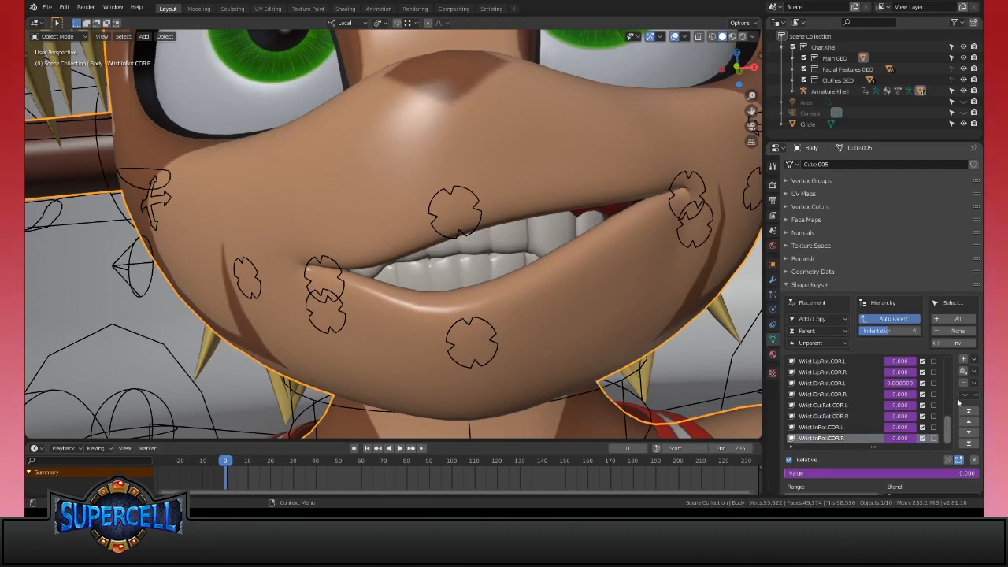
{"action": "left_click", "coordinate": [963, 360]}
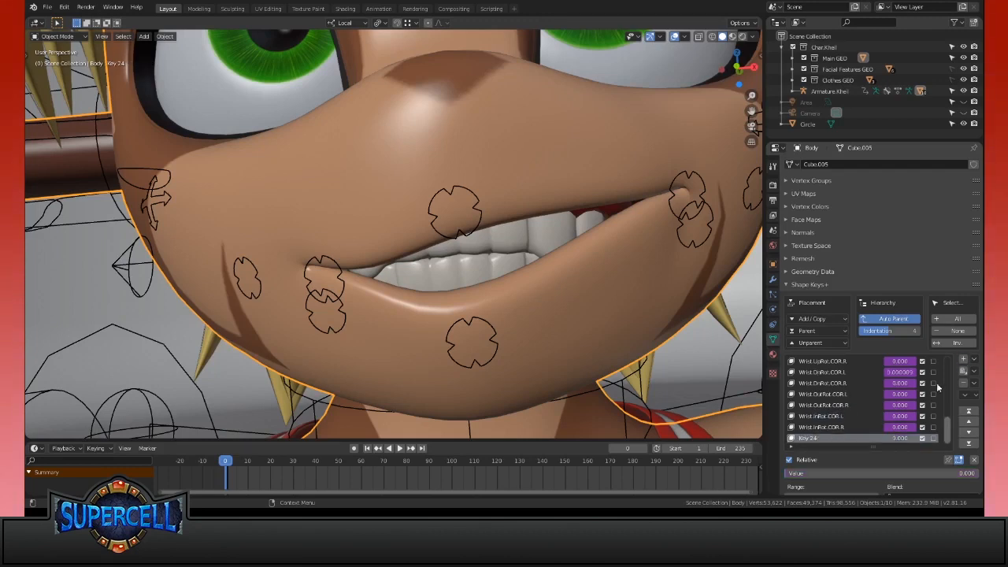
{"action": "scroll", "coordinate": [915, 347], "scroll_direction": "down", "scroll_amount": 2}
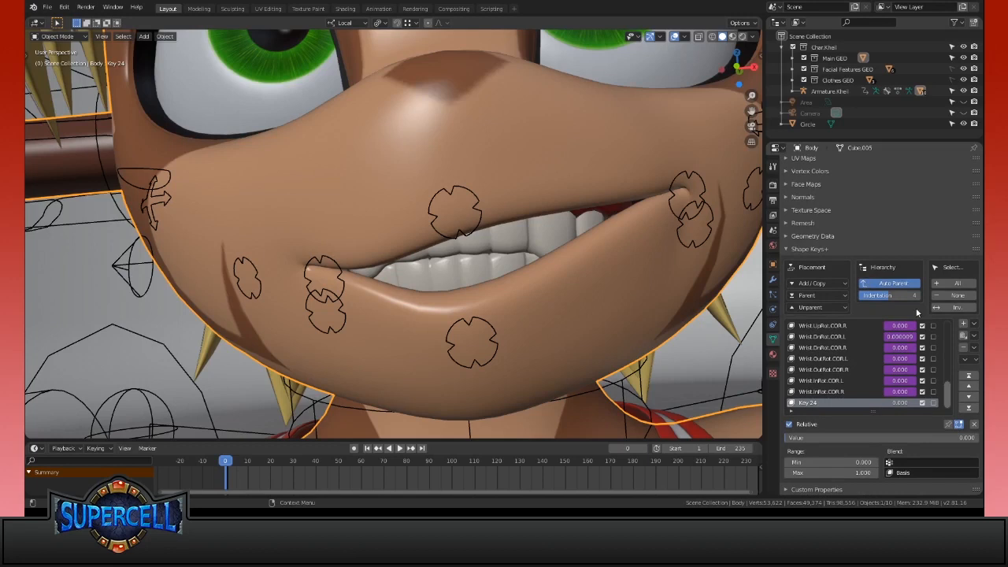
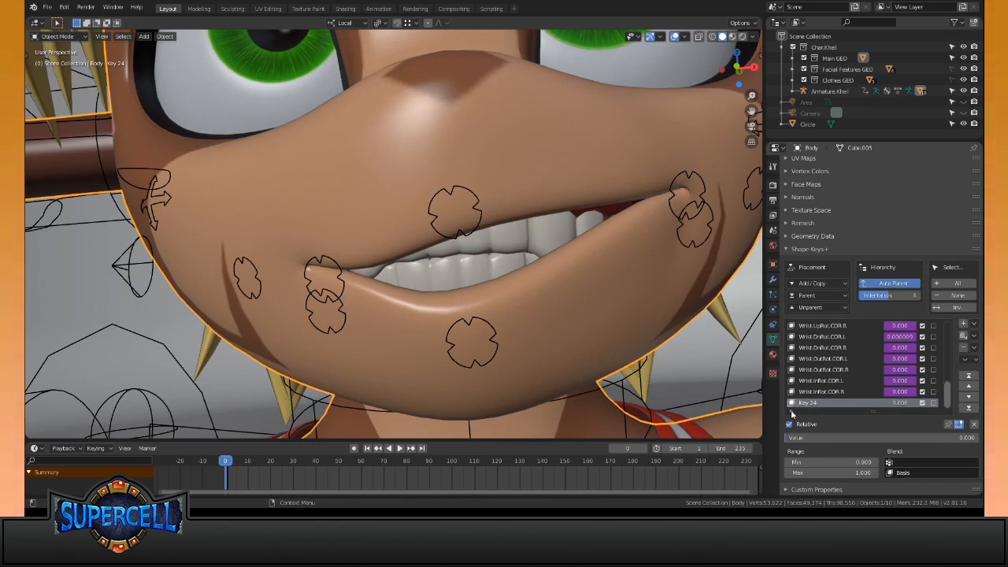
{"action": "left_click_drag", "start_coordinate": [895, 405], "coordinate": [967, 405]}
In Sculpt Mode, enlarge the Grab brush to about 172 px and pull the upper lip down on the character's right side
{"action": "middle_click_drag", "start_coordinate": [509, 323], "coordinate": [553, 304]}
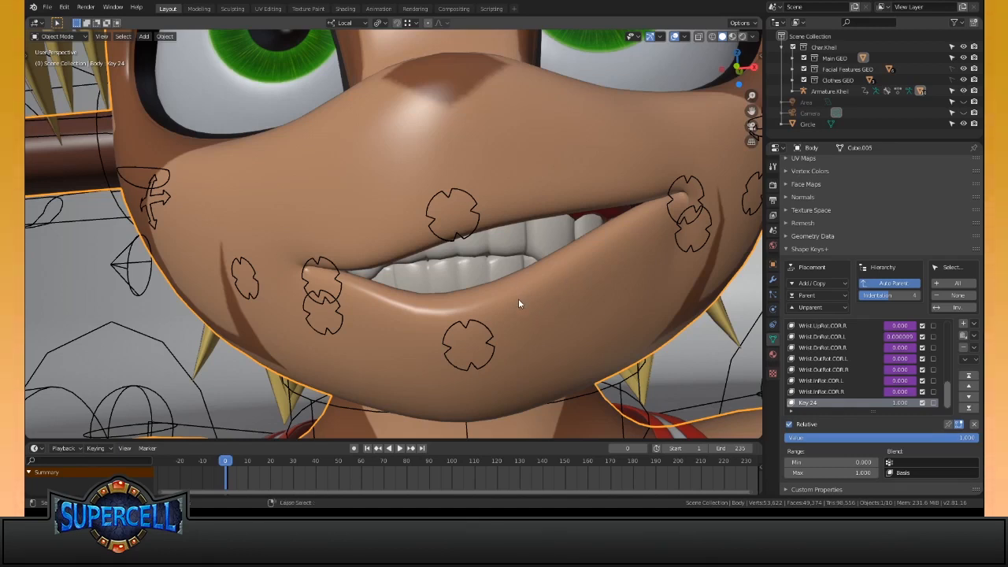
{"action": "key", "text": "ctrl+Tab"}
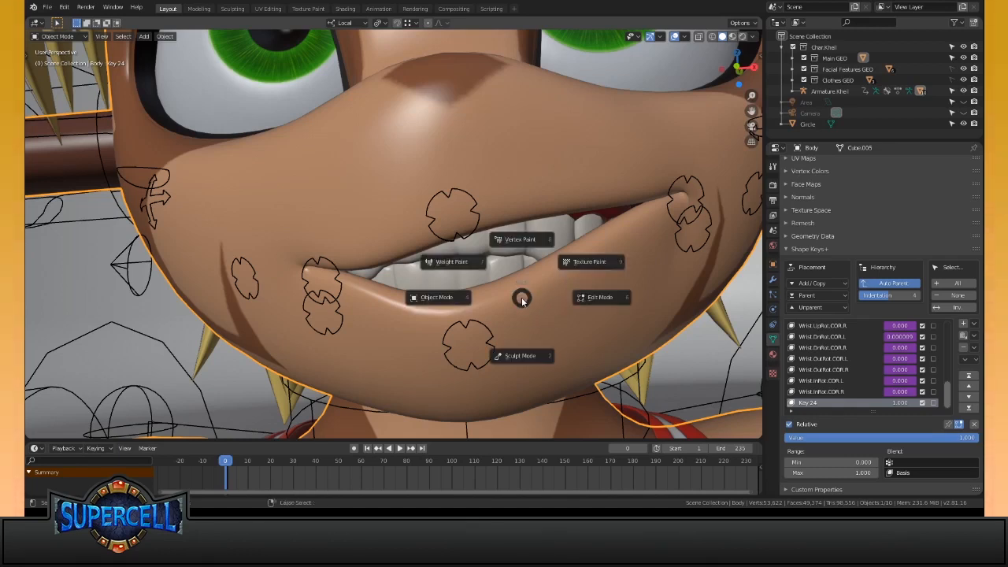
{"action": "left_click", "coordinate": [519, 357]}
{"action": "middle_click_drag", "start_coordinate": [518, 359], "coordinate": [459, 250]}
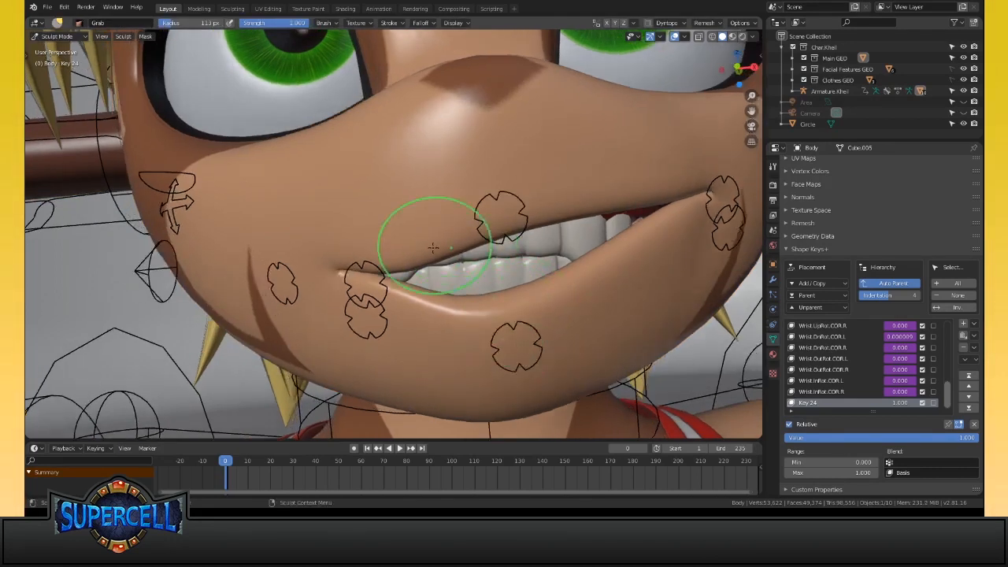
{"action": "key", "text": "f"}
{"action": "left_click", "coordinate": [468, 257]}
{"action": "left_click_drag", "start_coordinate": [454, 248], "coordinate": [541, 235]}
{"action": "left_click_drag", "start_coordinate": [513, 241], "coordinate": [510, 246]}
{"action": "left_click_drag", "start_coordinate": [387, 283], "coordinate": [384, 278]}
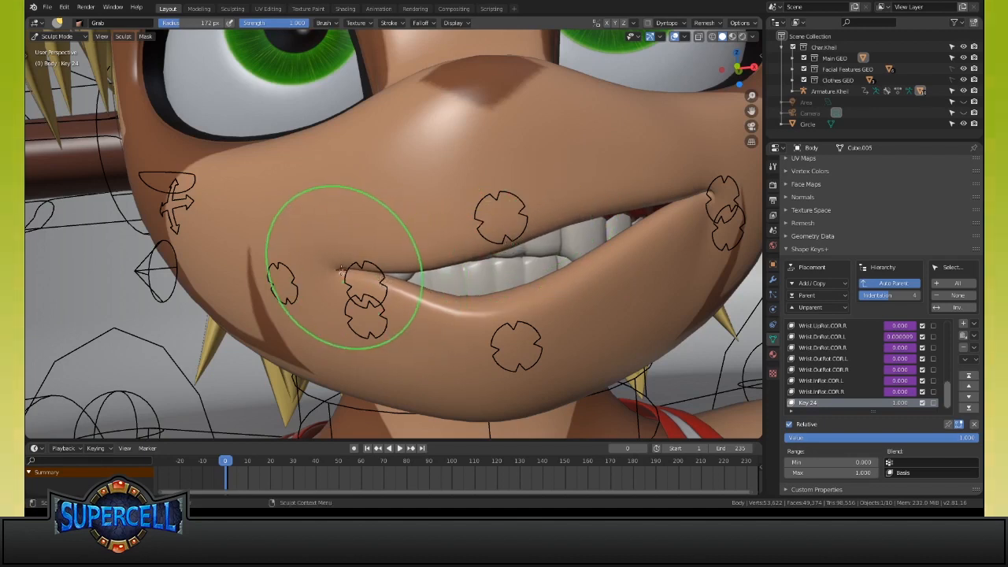
Reduce the Grab brush to about 102 px and reshape the right corner of the mouth
{"action": "middle_click_drag", "start_coordinate": [346, 270], "coordinate": [441, 258]}
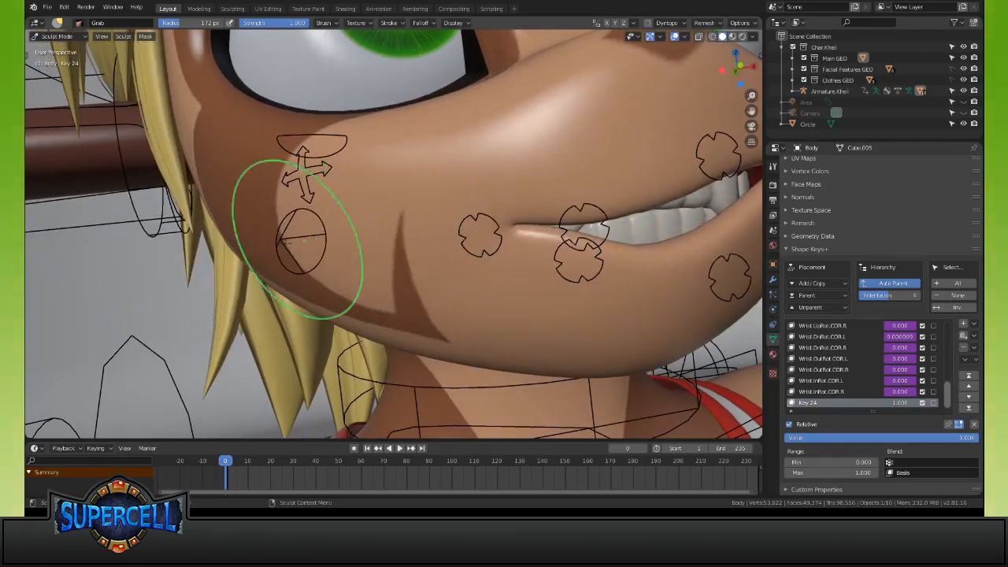
{"action": "key", "text": "f"}
{"action": "left_click", "coordinate": [495, 227]}
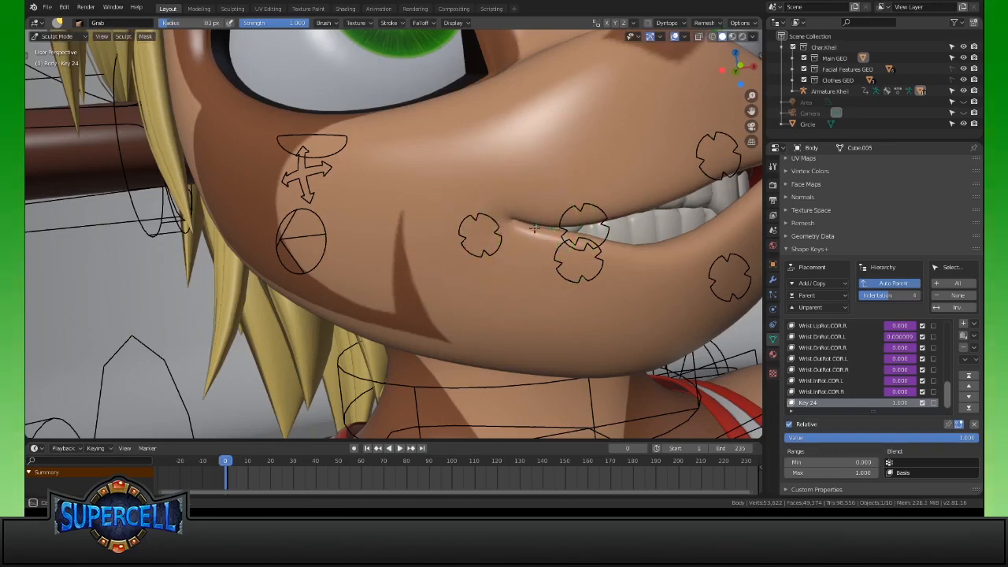
{"action": "mouse_move", "coordinate": [535, 236]}
{"action": "middle_mouse_down"}
{"action": "mouse_move", "coordinate": [559, 250]}
{"action": "mouse_move", "coordinate": [539, 244]}
{"action": "middle_mouse_up"}
{"action": "key", "text": "f"}
{"action": "left_click", "coordinate": [482, 234]}
{"action": "mouse_move", "coordinate": [477, 231]}
{"action": "left_mouse_down"}
{"action": "mouse_move", "coordinate": [474, 224]}
{"action": "mouse_move", "coordinate": [474, 241]}
{"action": "left_mouse_up"}
{"action": "mouse_move", "coordinate": [484, 228]}
{"action": "middle_mouse_down"}
{"action": "mouse_move", "coordinate": [545, 225]}
{"action": "mouse_move", "coordinate": [482, 221]}
{"action": "middle_mouse_up"}
Grab the left mouth corner and the nearby upper lip to refine their shape
{"action": "mouse_move", "coordinate": [576, 190]}
{"action": "left_mouse_down"}
{"action": "mouse_move", "coordinate": [531, 200]}
{"action": "mouse_move", "coordinate": [546, 207]}
{"action": "left_mouse_up"}
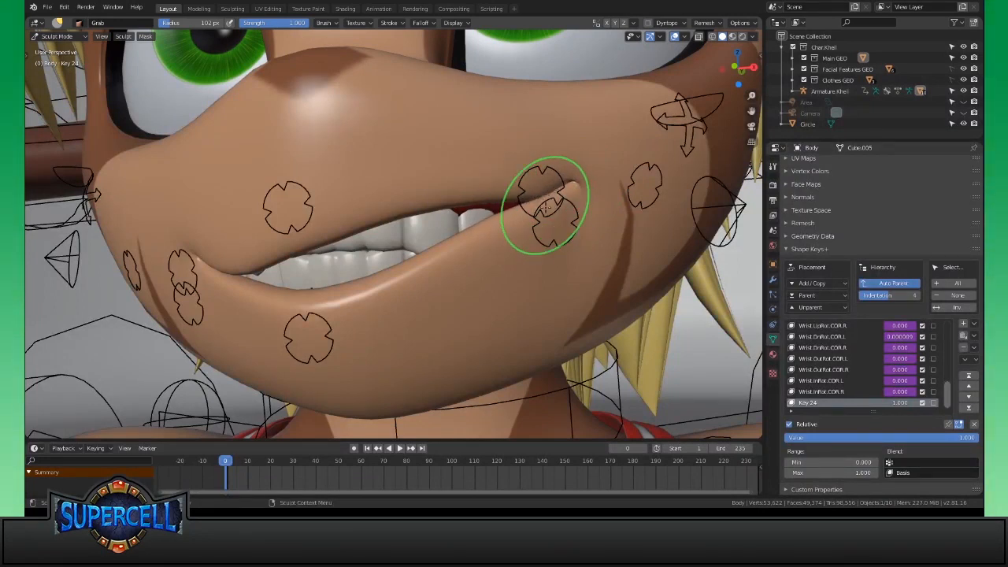
{"action": "middle_click_drag", "start_coordinate": [543, 204], "coordinate": [539, 191]}
{"action": "left_click_drag", "start_coordinate": [451, 186], "coordinate": [437, 192]}
Leave Sculpt Mode, select the Kheil armature and return it to Pose Mode
{"action": "mouse_move", "coordinate": [437, 192]}
{"action": "middle_mouse_down"}
{"action": "mouse_move", "coordinate": [504, 229]}
{"action": "mouse_move", "coordinate": [518, 278]}
{"action": "mouse_move", "coordinate": [569, 344]}
{"action": "mouse_move", "coordinate": [589, 310]}
{"action": "mouse_move", "coordinate": [540, 338]}
{"action": "mouse_move", "coordinate": [567, 343]}
{"action": "middle_mouse_up"}
{"action": "scroll", "coordinate": [517, 257], "scroll_direction": "down", "scroll_amount": 5}
{"action": "key", "text": "ctrl+Tab"}
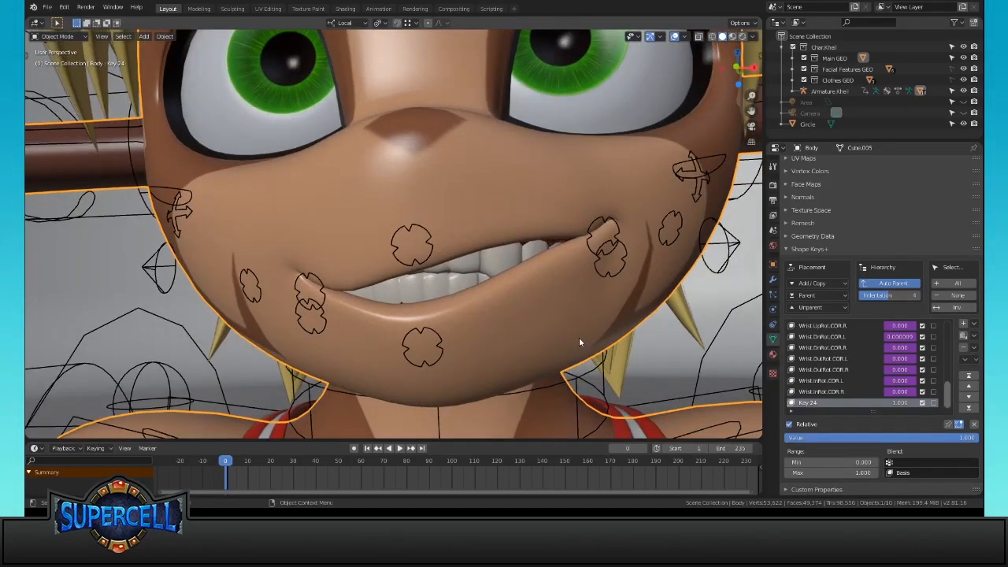
{"action": "left_click", "coordinate": [718, 273]}
{"action": "key", "text": "ctrl+Tab"}
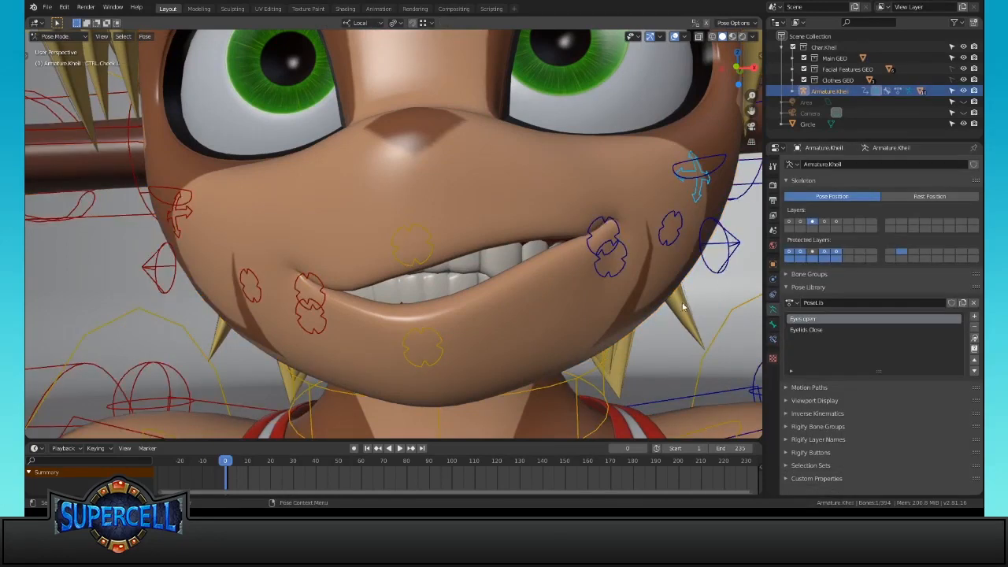
Clear the rotation and location of all rig controls and deselect them
{"action": "key", "text": "a"}
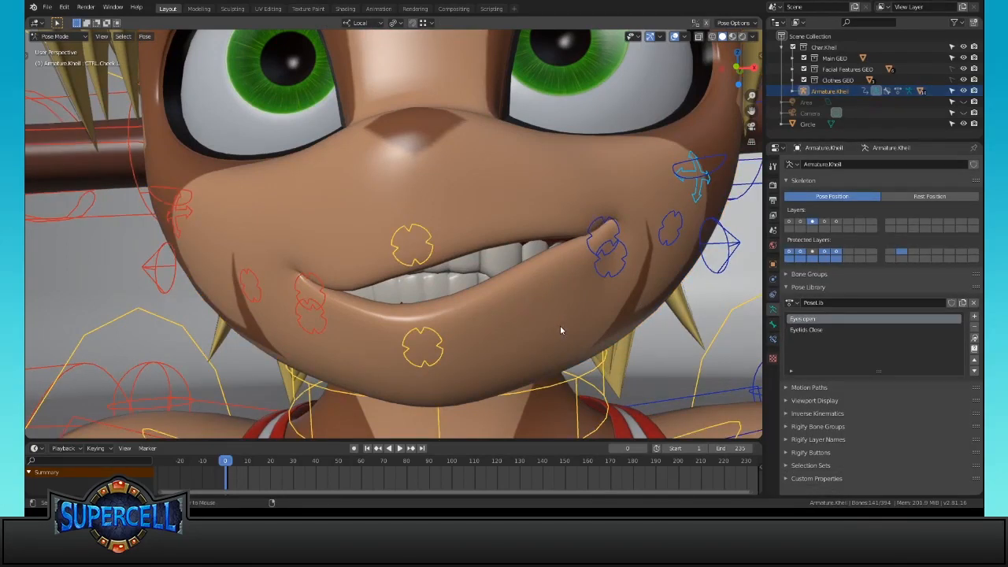
{"action": "key", "text": "alt+r"}
{"action": "key", "text": "alt+g"}
{"action": "key", "text": "alt+a"}
{"action": "middle_click_drag", "start_coordinate": [546, 330], "coordinate": [520, 359]}
{"action": "middle_click_drag", "start_coordinate": [586, 316], "coordinate": [615, 316]}
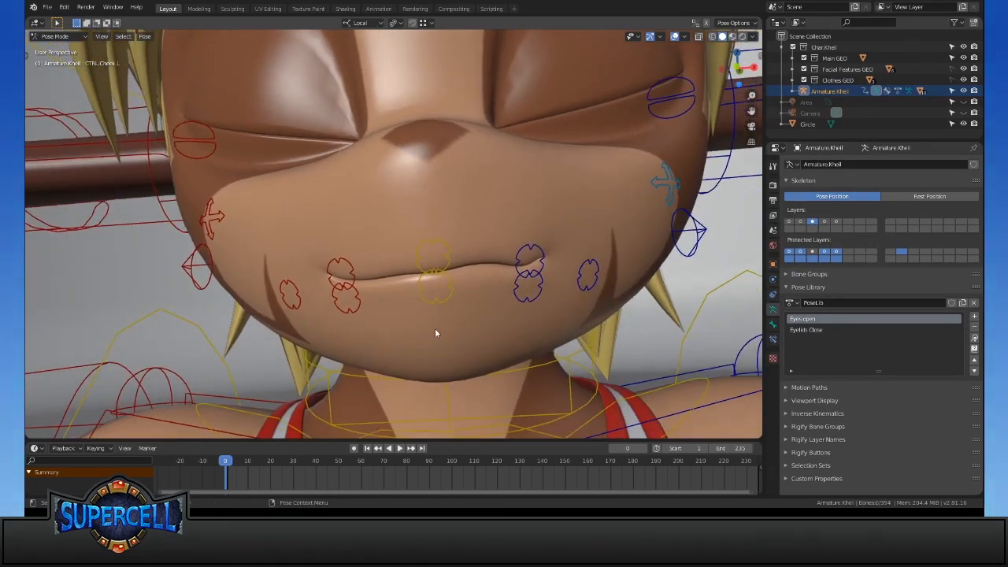
In Object Mode, select the Body mesh and preview Key 24 on the neutral mouth by adjusting its value
{"action": "key", "text": "ctrl+Tab"}
{"action": "left_click", "coordinate": [640, 279]}
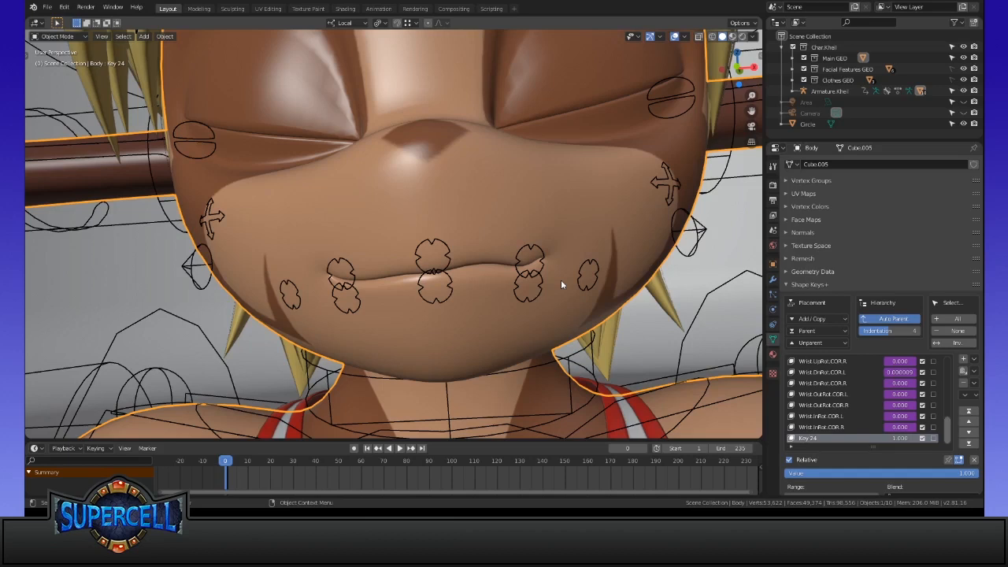
{"action": "mouse_move", "coordinate": [887, 441]}
{"action": "left_mouse_down"}
{"action": "mouse_move", "coordinate": [863, 447]}
{"action": "mouse_move", "coordinate": [921, 445]}
{"action": "mouse_move", "coordinate": [835, 454]}
{"action": "mouse_move", "coordinate": [906, 441]}
{"action": "left_mouse_up"}
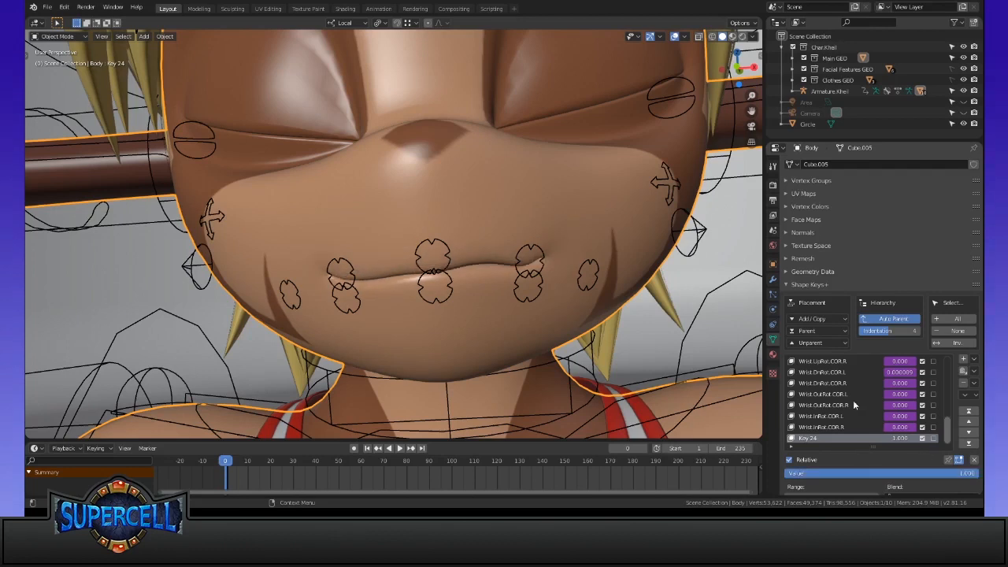
Undo the latest changes back to the posed mouth with all rig controls selected
{"action": "middle_click_drag", "start_coordinate": [633, 359], "coordinate": [535, 267]}
{"action": "left_click", "coordinate": [589, 355]}
{"action": "key", "text": "ctrl+z"}
{"action": "key", "text": "ctrl+z"}
{"action": "key", "text": "ctrl+z"}
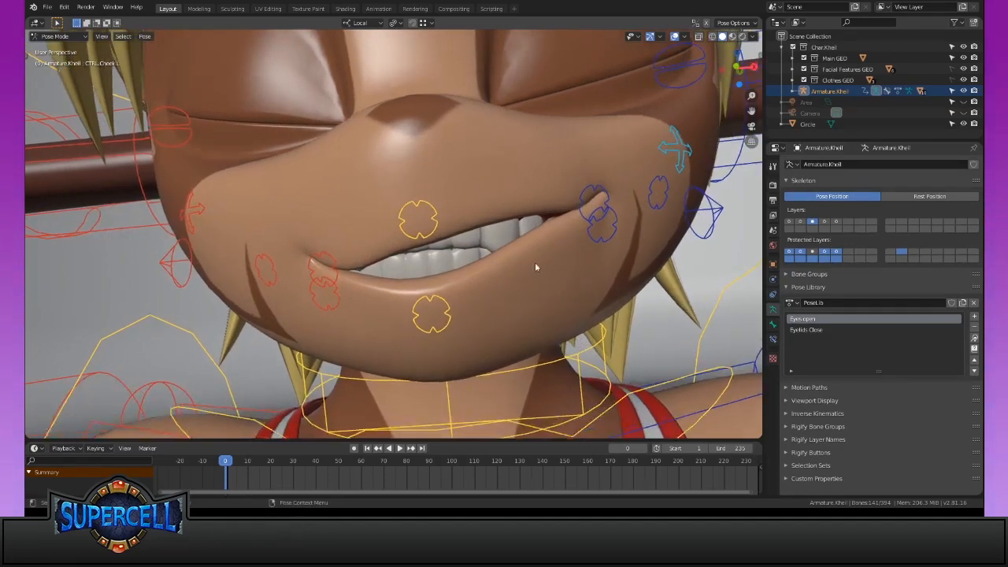
At frame 30, select all the lip and mouth-corner controls and insert a LocRot keyframe for the crooked smile
{"action": "left_click_drag", "start_coordinate": [265, 463], "coordinate": [293, 466]}
{"action": "key", "text": "i"}
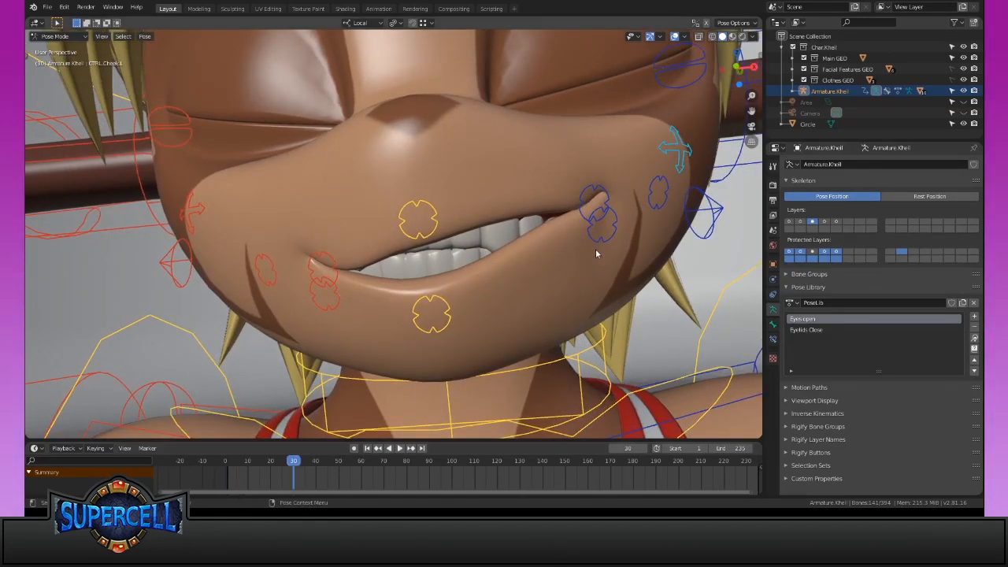
{"action": "middle_click_drag", "start_coordinate": [586, 272], "coordinate": [582, 282]}
{"action": "left_click", "coordinate": [661, 220]}
{"action": "left_click", "coordinate": [602, 237]}
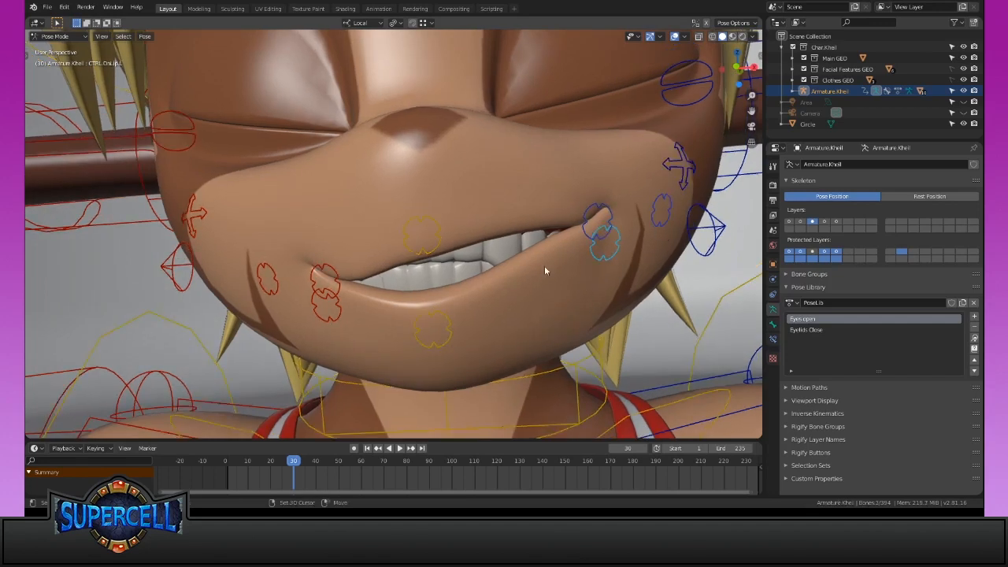
{"action": "left_click", "coordinate": [441, 247]}
{"action": "left_click", "coordinate": [437, 315], "text": "shift"}
{"action": "left_click", "coordinate": [333, 286], "text": "shift"}
{"action": "left_click", "coordinate": [277, 288], "text": "shift"}
{"action": "left_click", "coordinate": [318, 305], "text": "shift"}
{"action": "key", "text": "i"}
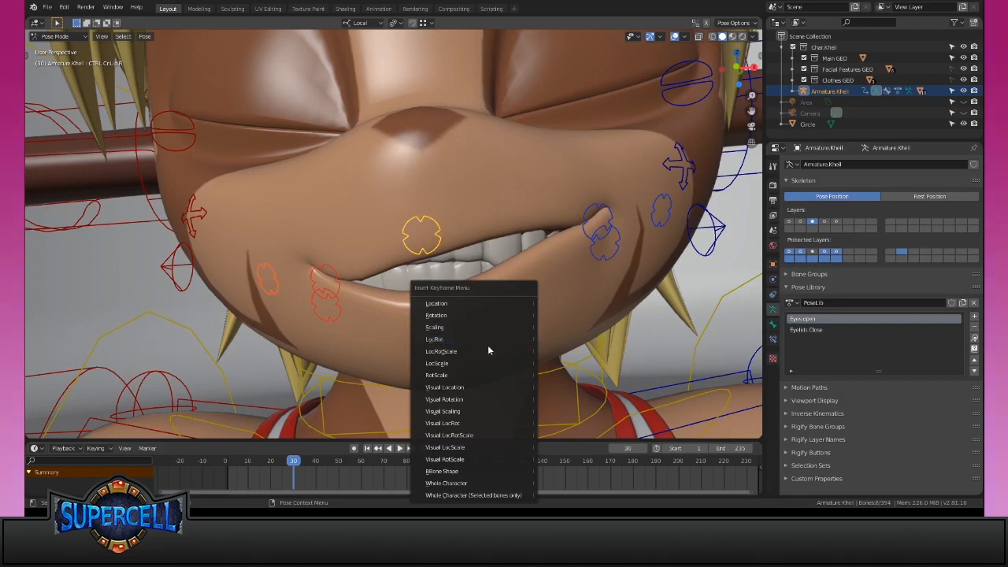
{"action": "left_click", "coordinate": [482, 343]}
At frame 1, clear the location of the selected mouth controls and keyframe the neutral mouth
{"action": "left_click_drag", "start_coordinate": [289, 462], "coordinate": [228, 476]}
{"action": "key", "text": "space"}
{"action": "key", "text": "space"}
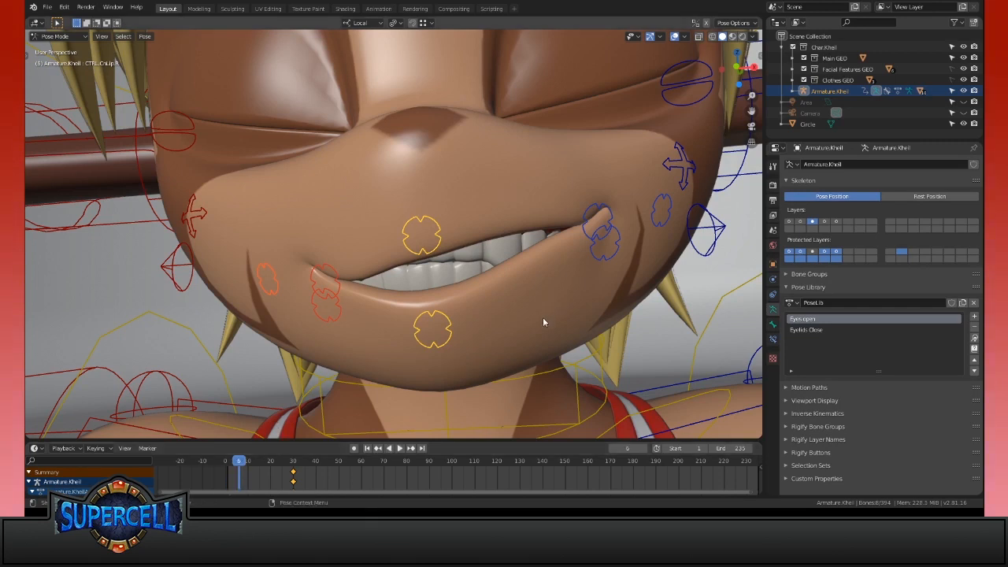
{"action": "key", "text": "alt+g"}
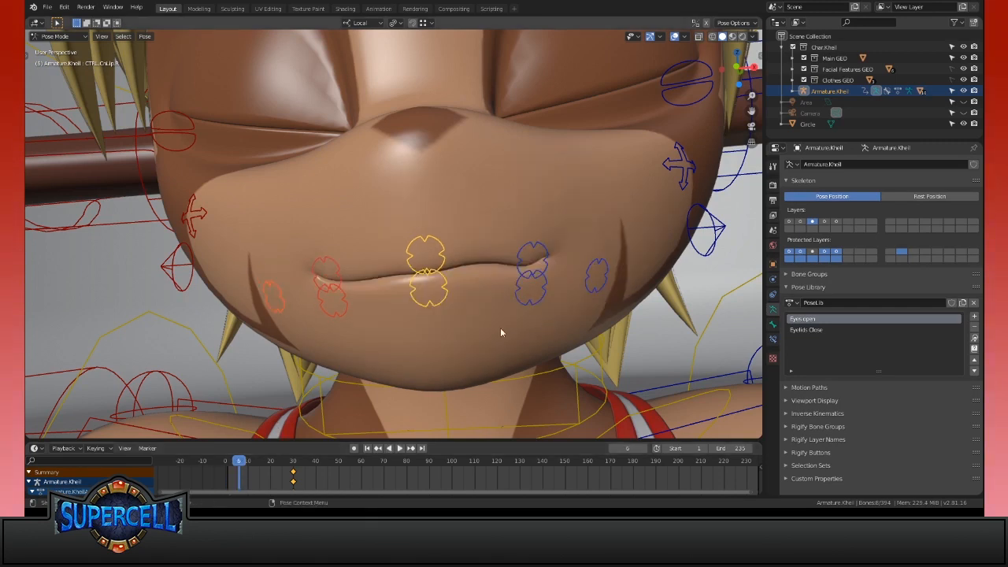
{"action": "key", "text": "i"}
{"action": "left_click_drag", "start_coordinate": [236, 460], "coordinate": [228, 462]}
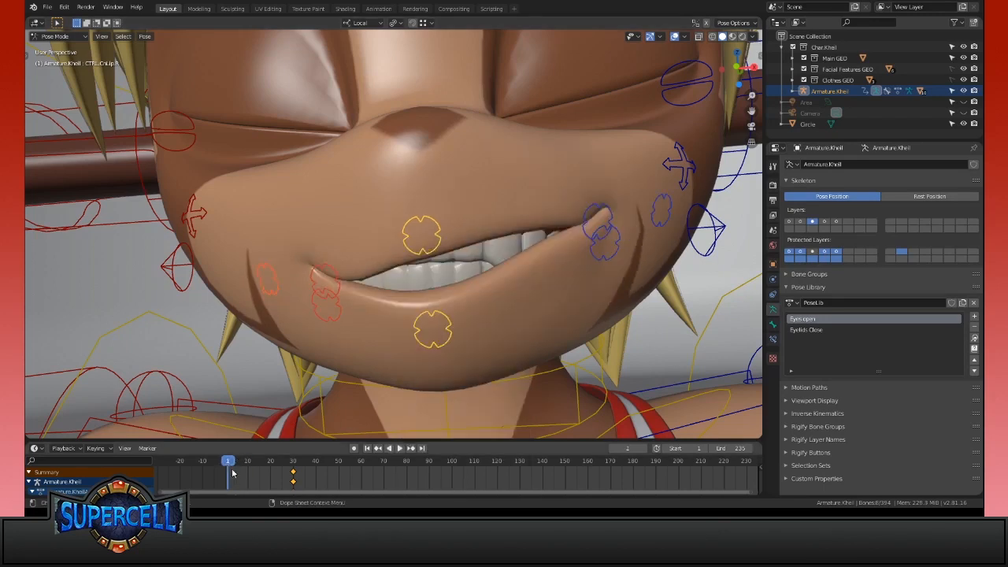
{"action": "key", "text": "alt+g"}
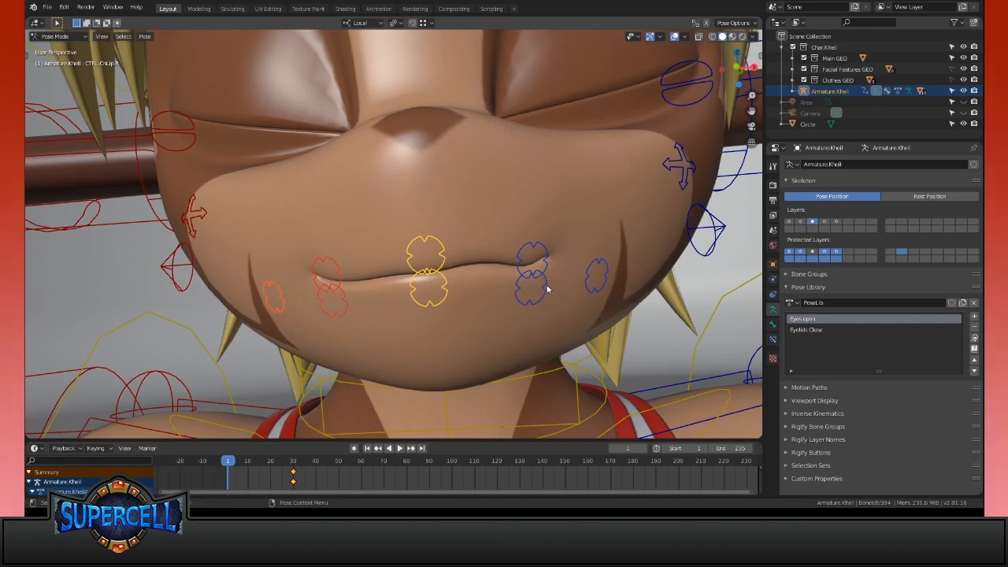
{"action": "key", "text": "i"}
{"action": "left_click", "coordinate": [538, 287]}
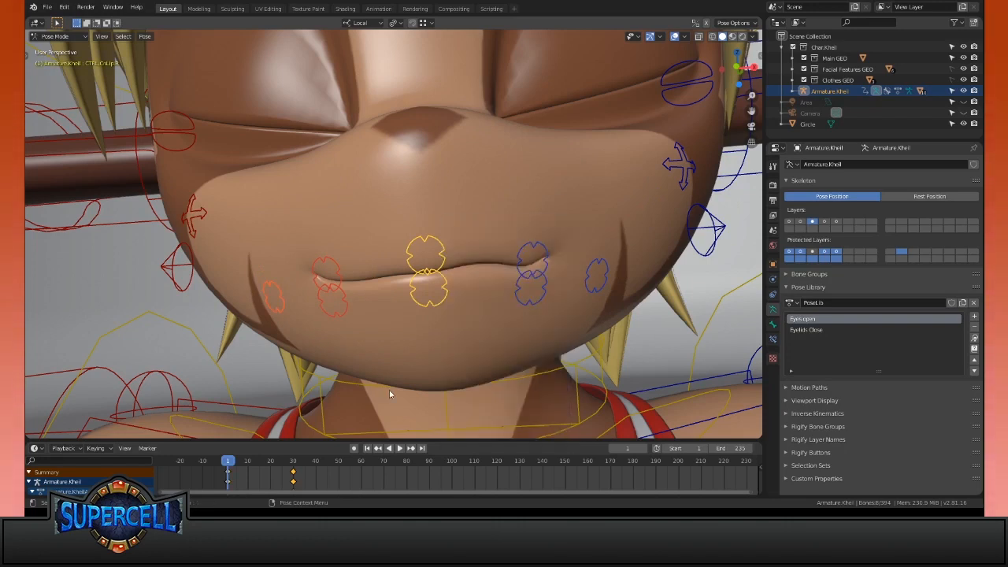
Select the Body mesh in Object Mode and keyframe shape key Key 24 at 0 on frame 1
{"action": "key", "text": "space"}
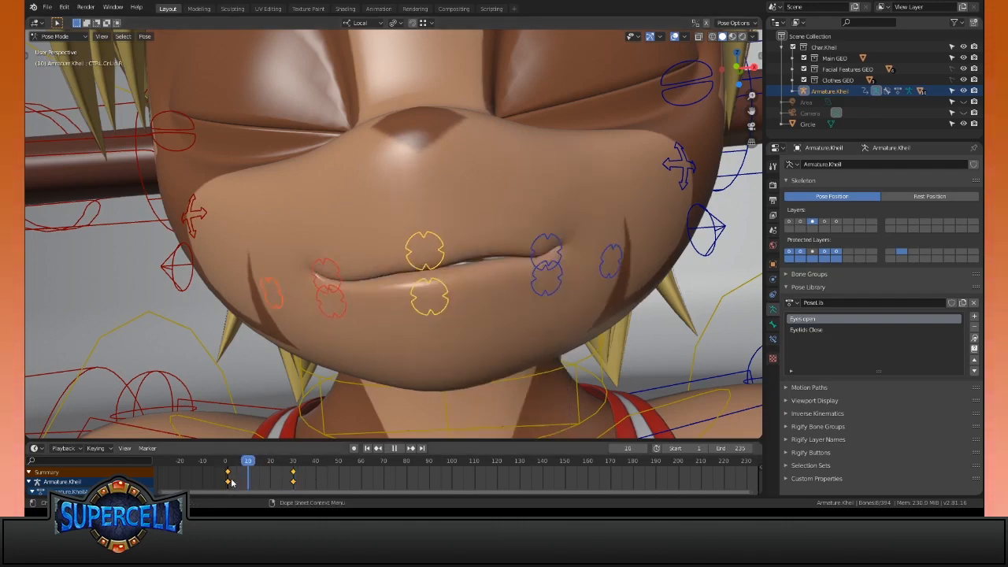
{"action": "mouse_move", "coordinate": [226, 480]}
{"action": "left_mouse_down"}
{"action": "mouse_move", "coordinate": [260, 481]}
{"action": "mouse_move", "coordinate": [229, 479]}
{"action": "left_mouse_up"}
{"action": "key", "text": "ctrl+Tab"}
{"action": "left_click", "coordinate": [561, 304]}
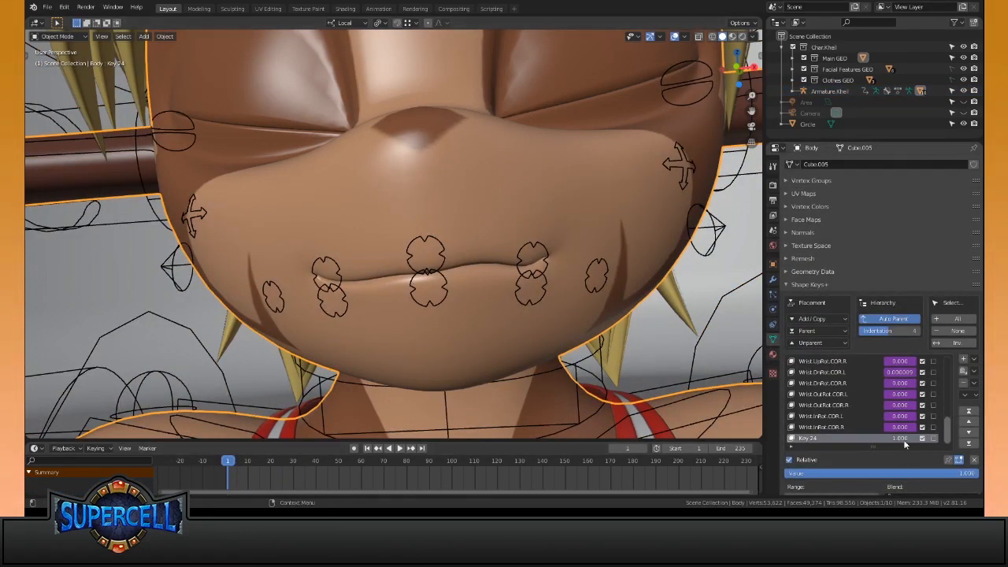
{"action": "key", "text": "BackSpace"}
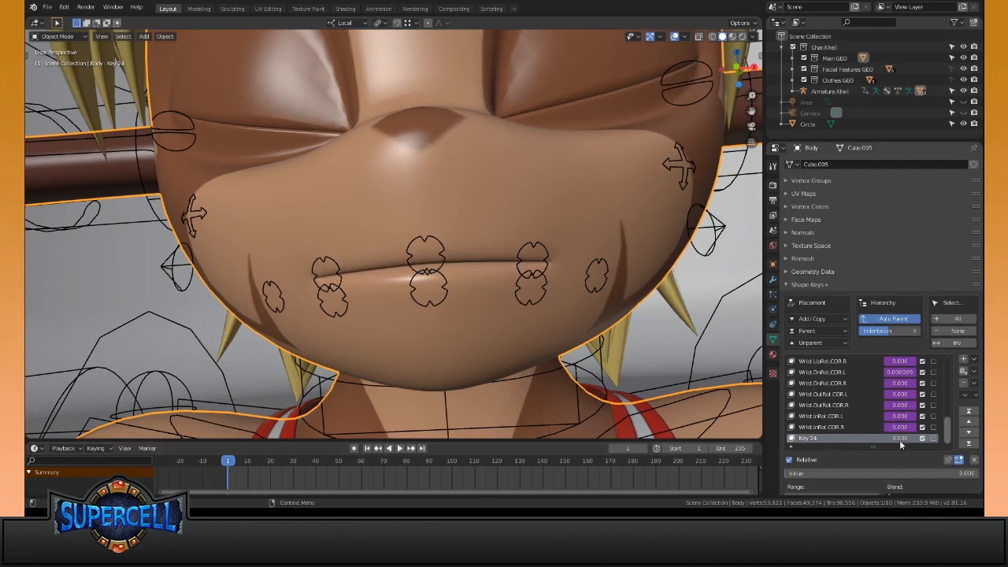
{"action": "key", "text": "i"}
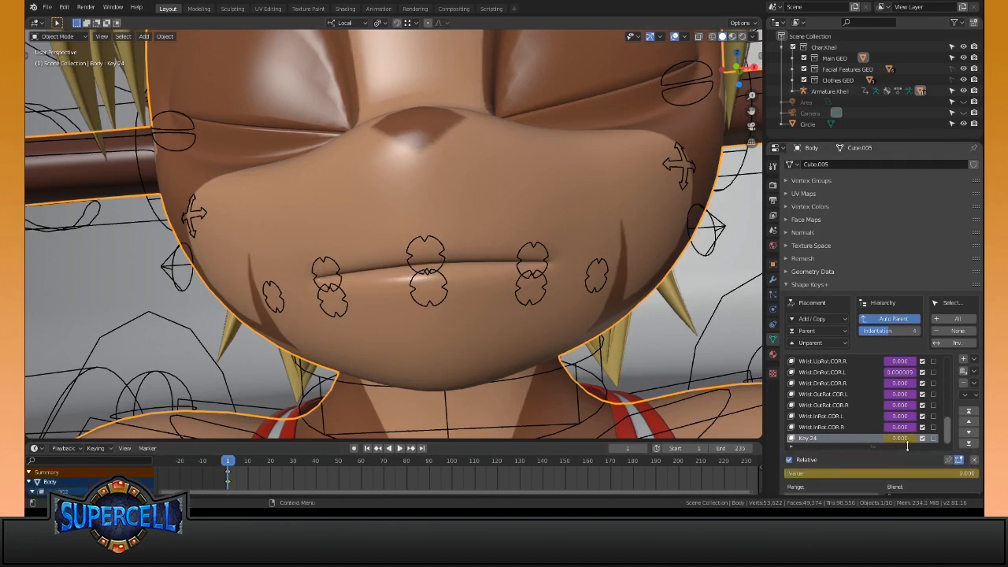
View the animation channels of the armature and the Body mesh in the Graph Editor
{"action": "left_click", "coordinate": [441, 296]}
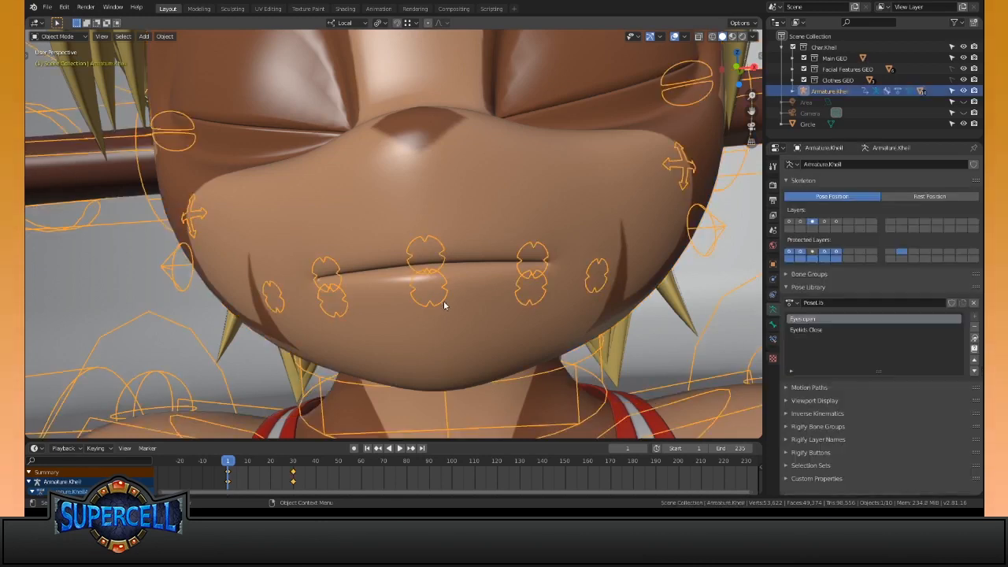
{"action": "key", "text": "ctrl+Tab"}
{"action": "key", "text": "ctrl+Tab"}
{"action": "left_click", "coordinate": [392, 417]}
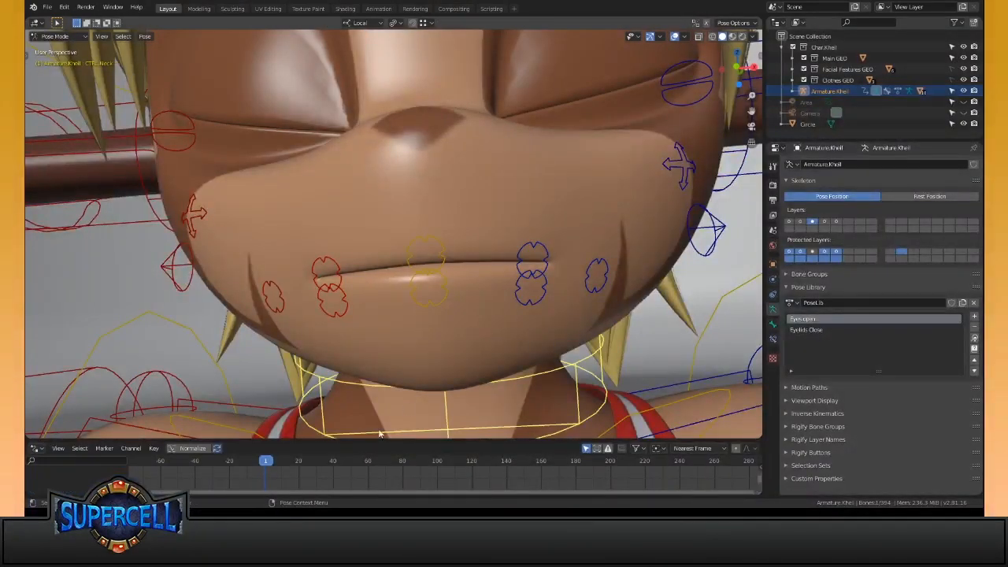
{"action": "key", "text": "ctrl+Tab"}
{"action": "left_click", "coordinate": [441, 350]}
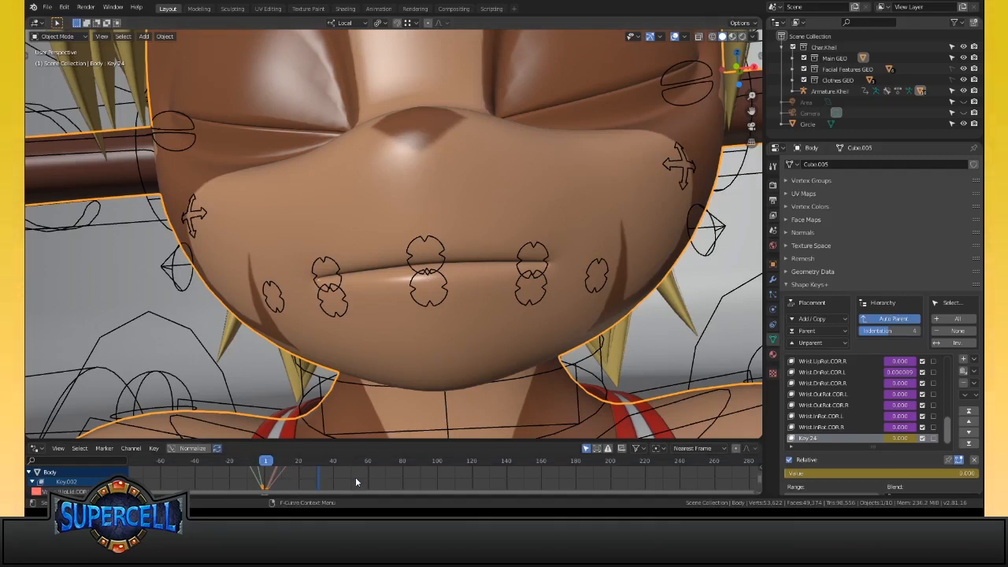
{"action": "key", "text": "ctrl+Tab"}
Go to frame 30 and keyframe the Body mesh's Key 24 at a value of 1
{"action": "key", "text": "space"}
{"action": "left_click_drag", "start_coordinate": [295, 464], "coordinate": [293, 467]}
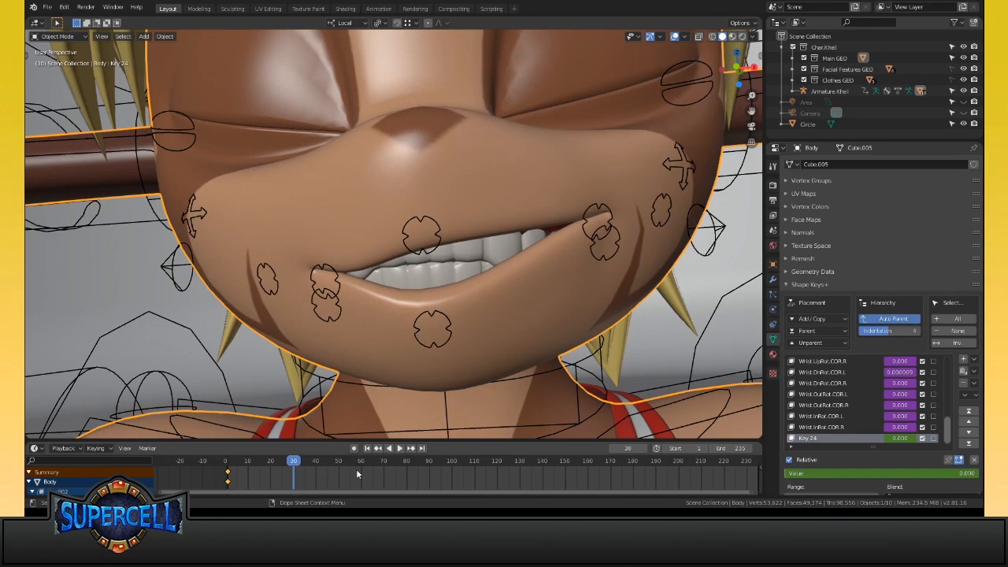
{"action": "left_click_drag", "start_coordinate": [902, 439], "coordinate": [917, 441]}
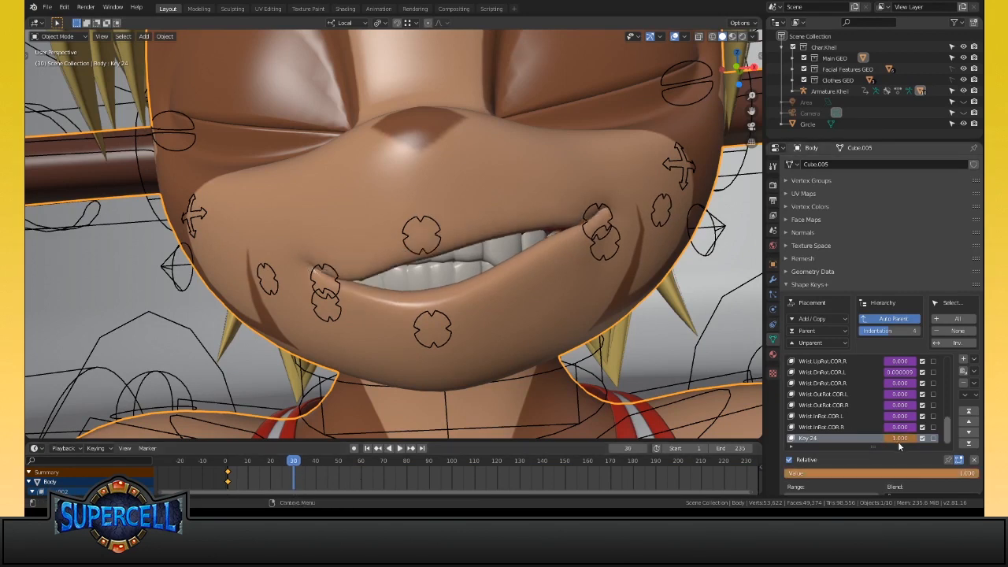
{"action": "key", "text": "i"}
Preview the mouth animation, and at frame 50 set Key 24 to 0 to compare the uncorrected smile
{"action": "scroll", "coordinate": [266, 470], "scroll_direction": "up", "scroll_amount": 20, "text": "alt"}
{"action": "scroll", "coordinate": [266, 472], "scroll_direction": "down", "scroll_amount": 20, "text": "alt"}
{"action": "key", "text": "space"}
{"action": "left_click_drag", "start_coordinate": [265, 473], "coordinate": [340, 478]}
{"action": "left_click_drag", "start_coordinate": [904, 437], "coordinate": [874, 438]}
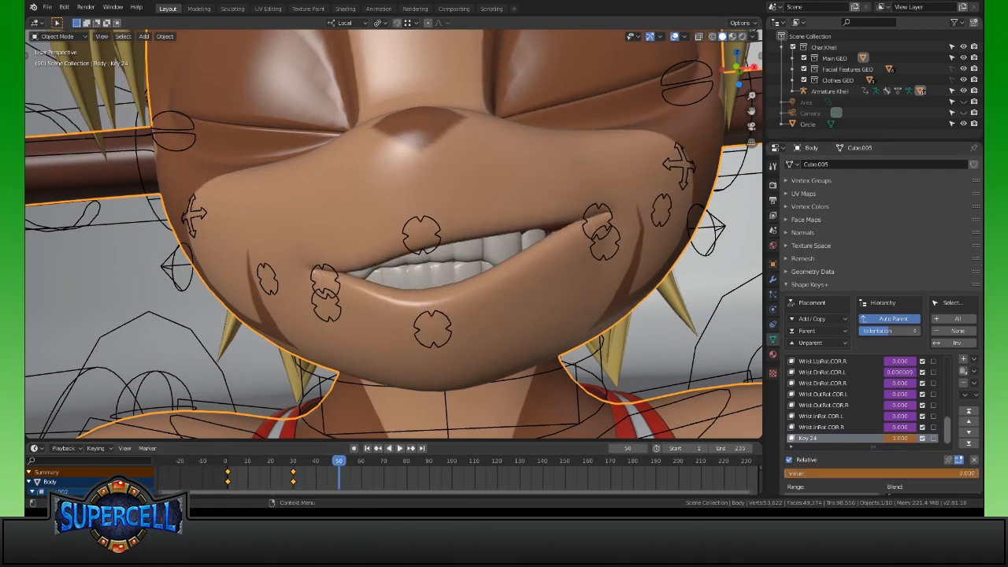
Select the Kheil armature, enter Pose Mode and apply the Eyes open library pose to all controls
{"action": "scroll", "coordinate": [488, 369], "scroll_direction": "down", "scroll_amount": 4}
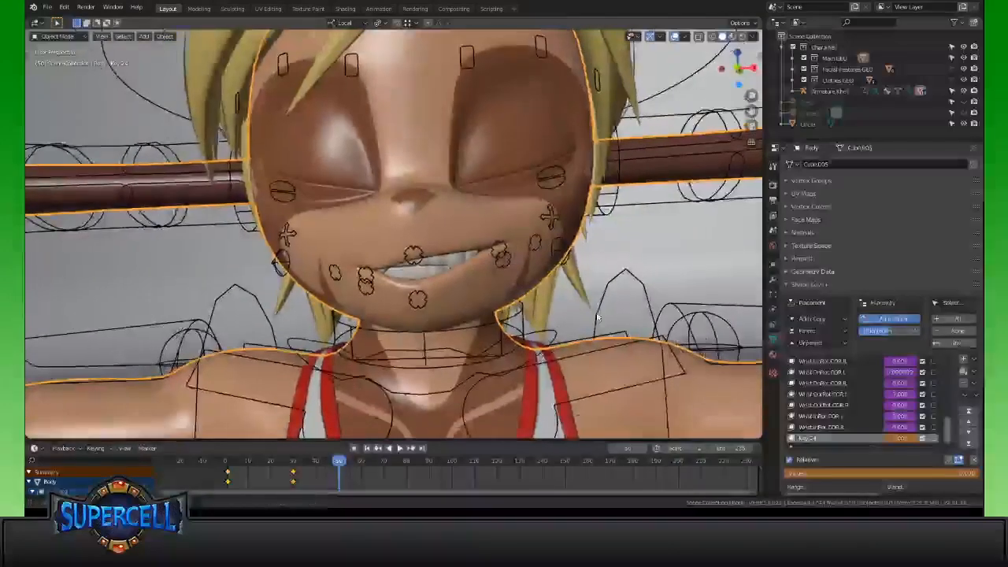
{"action": "middle_click_drag", "start_coordinate": [488, 368], "coordinate": [535, 354]}
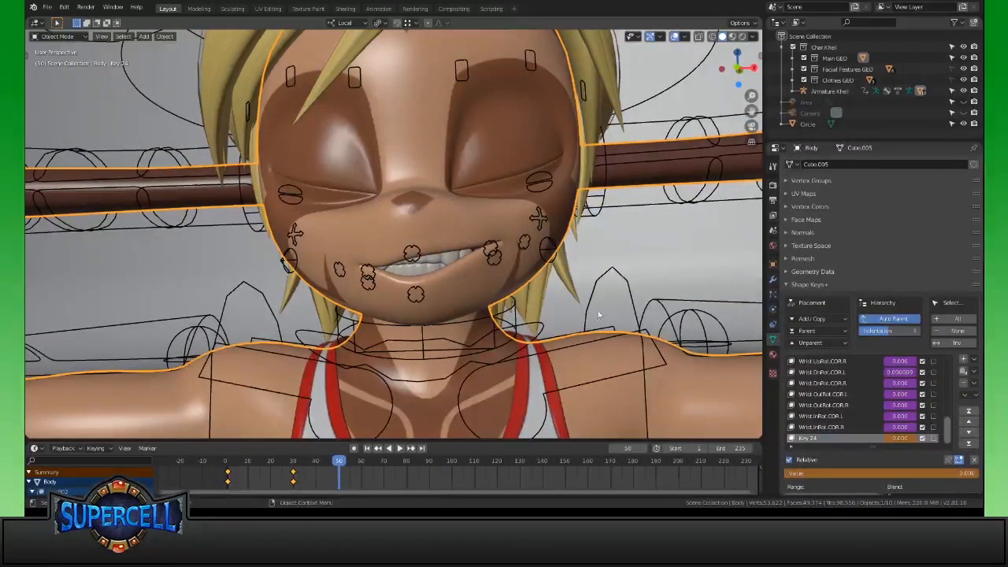
{"action": "key", "text": "ctrl+Tab"}
{"action": "left_click", "coordinate": [635, 301]}
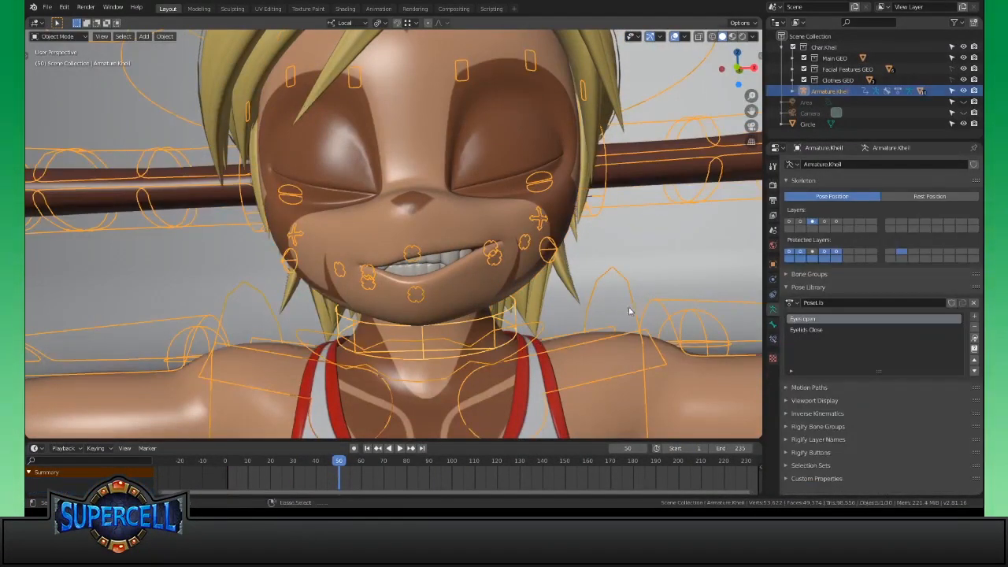
{"action": "key", "text": "ctrl+Tab"}
{"action": "key", "text": "a"}
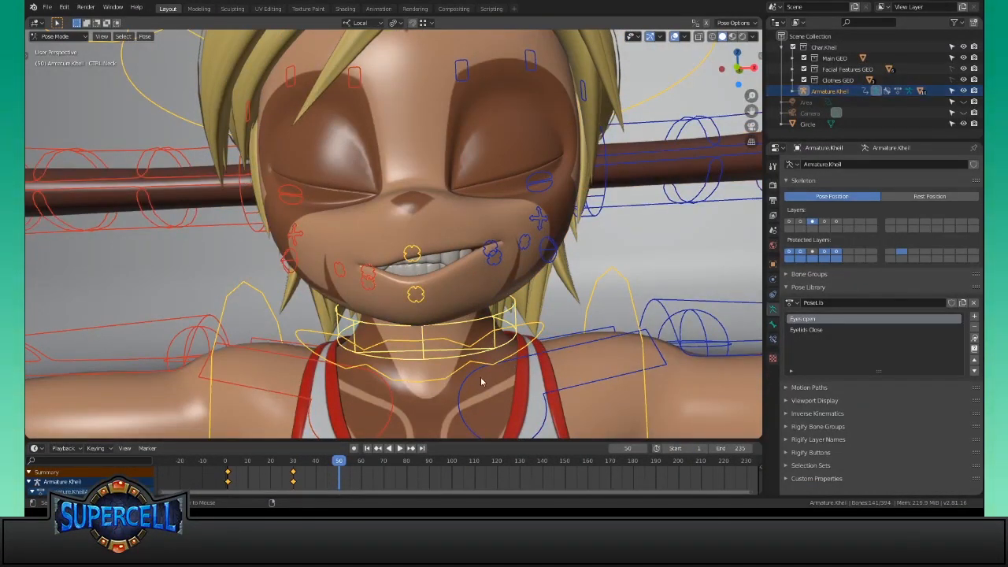
{"action": "key", "text": "alt+a"}
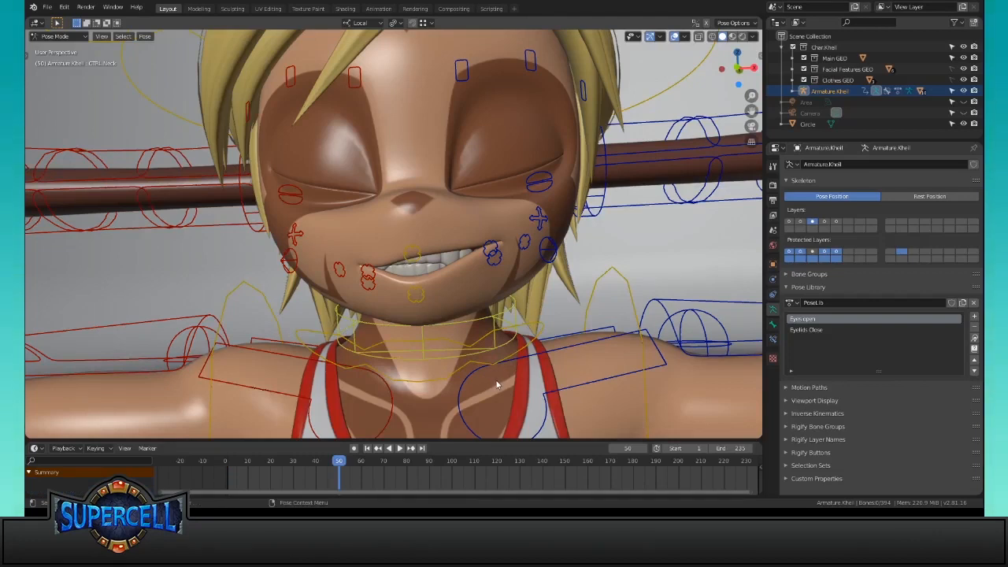
{"action": "key", "text": "a"}
{"action": "scroll", "coordinate": [510, 360], "scroll_direction": "down", "scroll_amount": 2}
{"action": "mouse_move", "coordinate": [510, 360]}
{"action": "middle_mouse_down"}
{"action": "mouse_move", "coordinate": [515, 407]}
{"action": "mouse_move", "coordinate": [518, 352]}
{"action": "middle_mouse_up"}
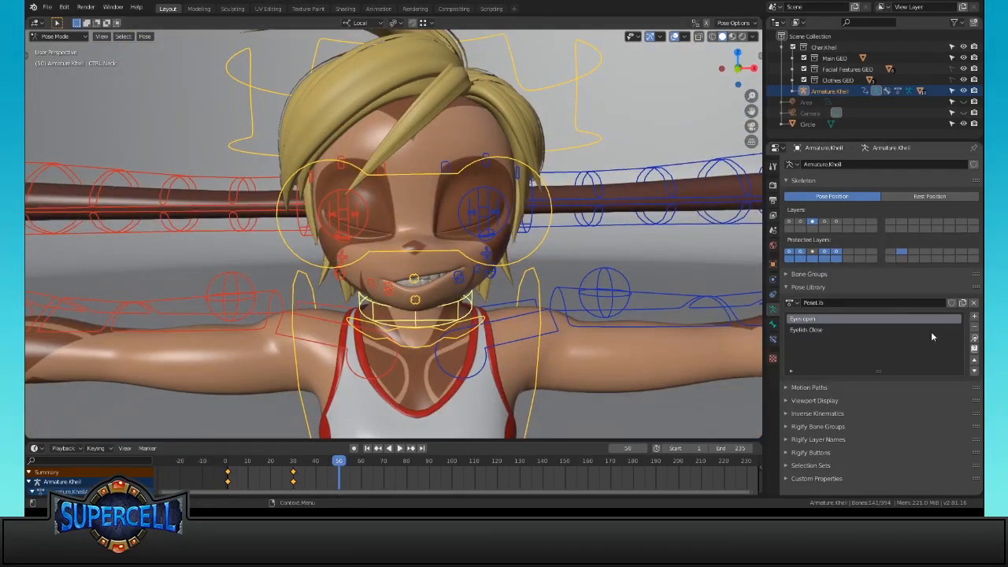
{"action": "left_click", "coordinate": [974, 338]}
{"action": "key", "text": "alt+a"}
Hide the viewport overlays and examine the character's face and whole body from several angles and distances
{"action": "scroll", "coordinate": [541, 353], "scroll_direction": "up", "scroll_amount": 2}
{"action": "middle_click_drag", "start_coordinate": [540, 354], "coordinate": [604, 303]}
{"action": "key", "text": "shift+alt+z"}
{"action": "scroll", "coordinate": [604, 301], "scroll_direction": "down", "scroll_amount": 7}
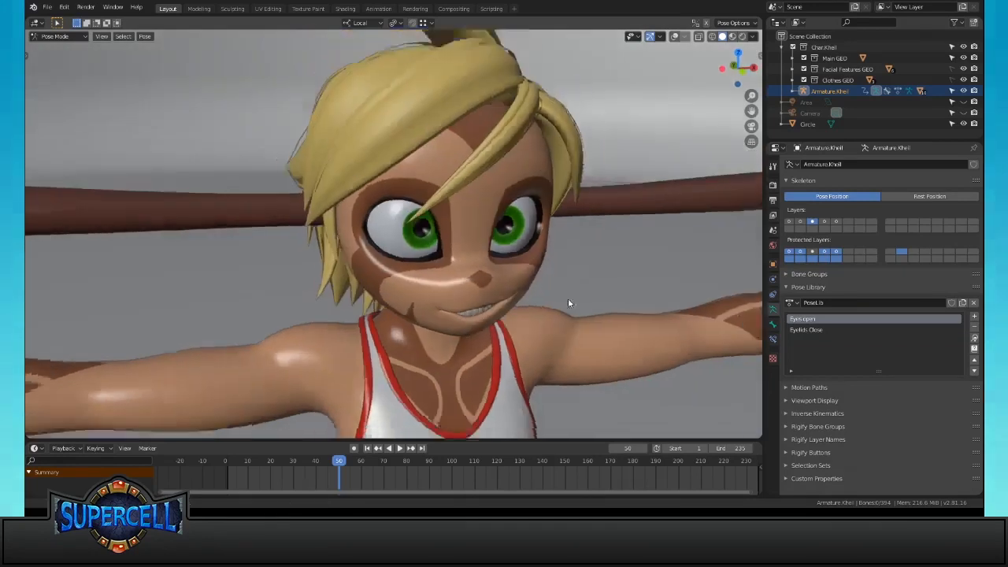
{"action": "middle_click_drag", "start_coordinate": [583, 310], "coordinate": [605, 242]}
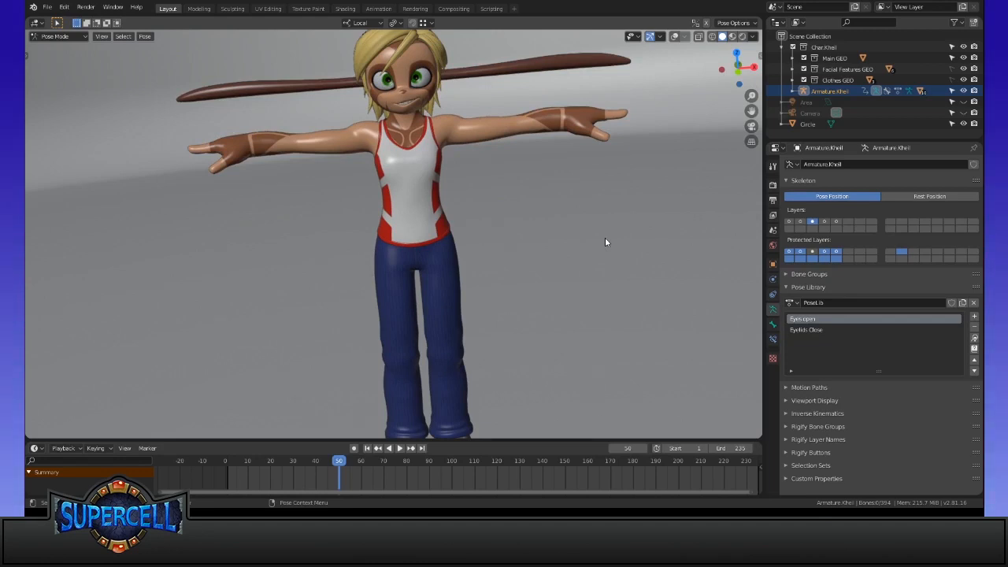
{"action": "middle_click_drag", "start_coordinate": [456, 331], "coordinate": [459, 374], "text": "shift"}
{"action": "scroll", "coordinate": [459, 374], "scroll_direction": "up", "scroll_amount": 5}
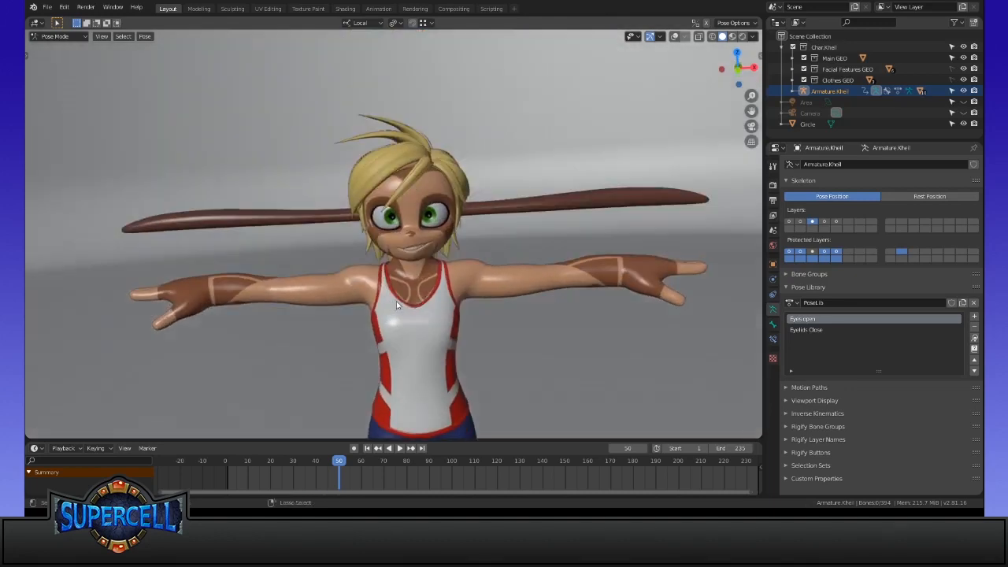
{"action": "middle_click_drag", "start_coordinate": [525, 277], "coordinate": [565, 284]}
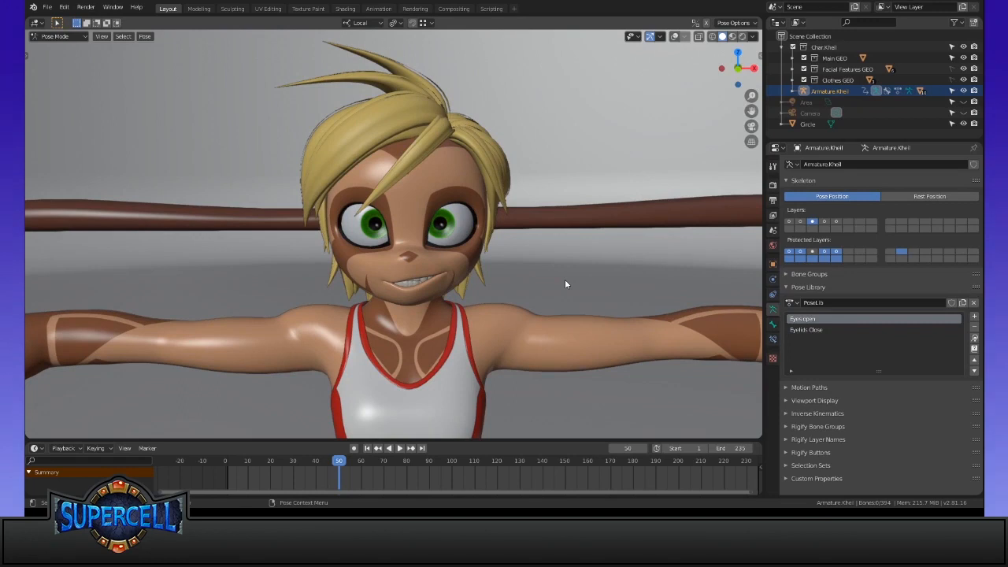